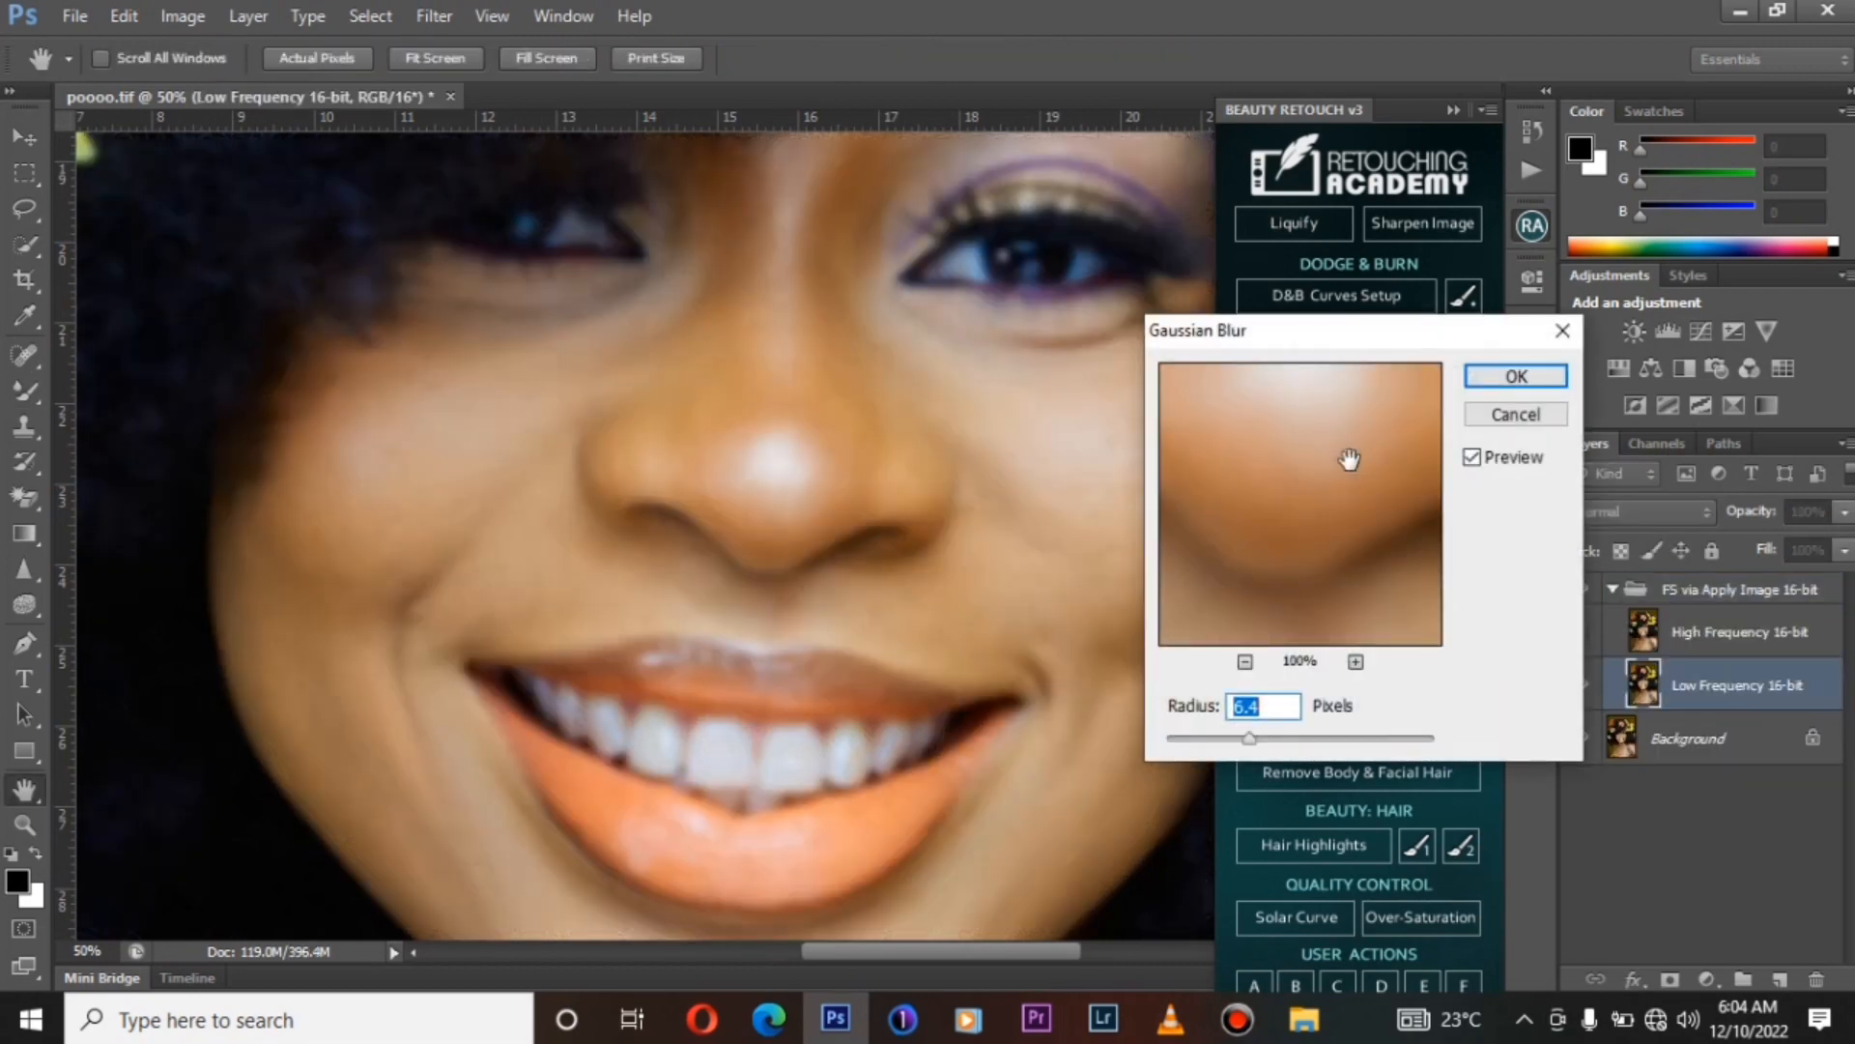
Apply a Gaussian Blur with a 10 pixel radius to the low frequency layer.
type("8")
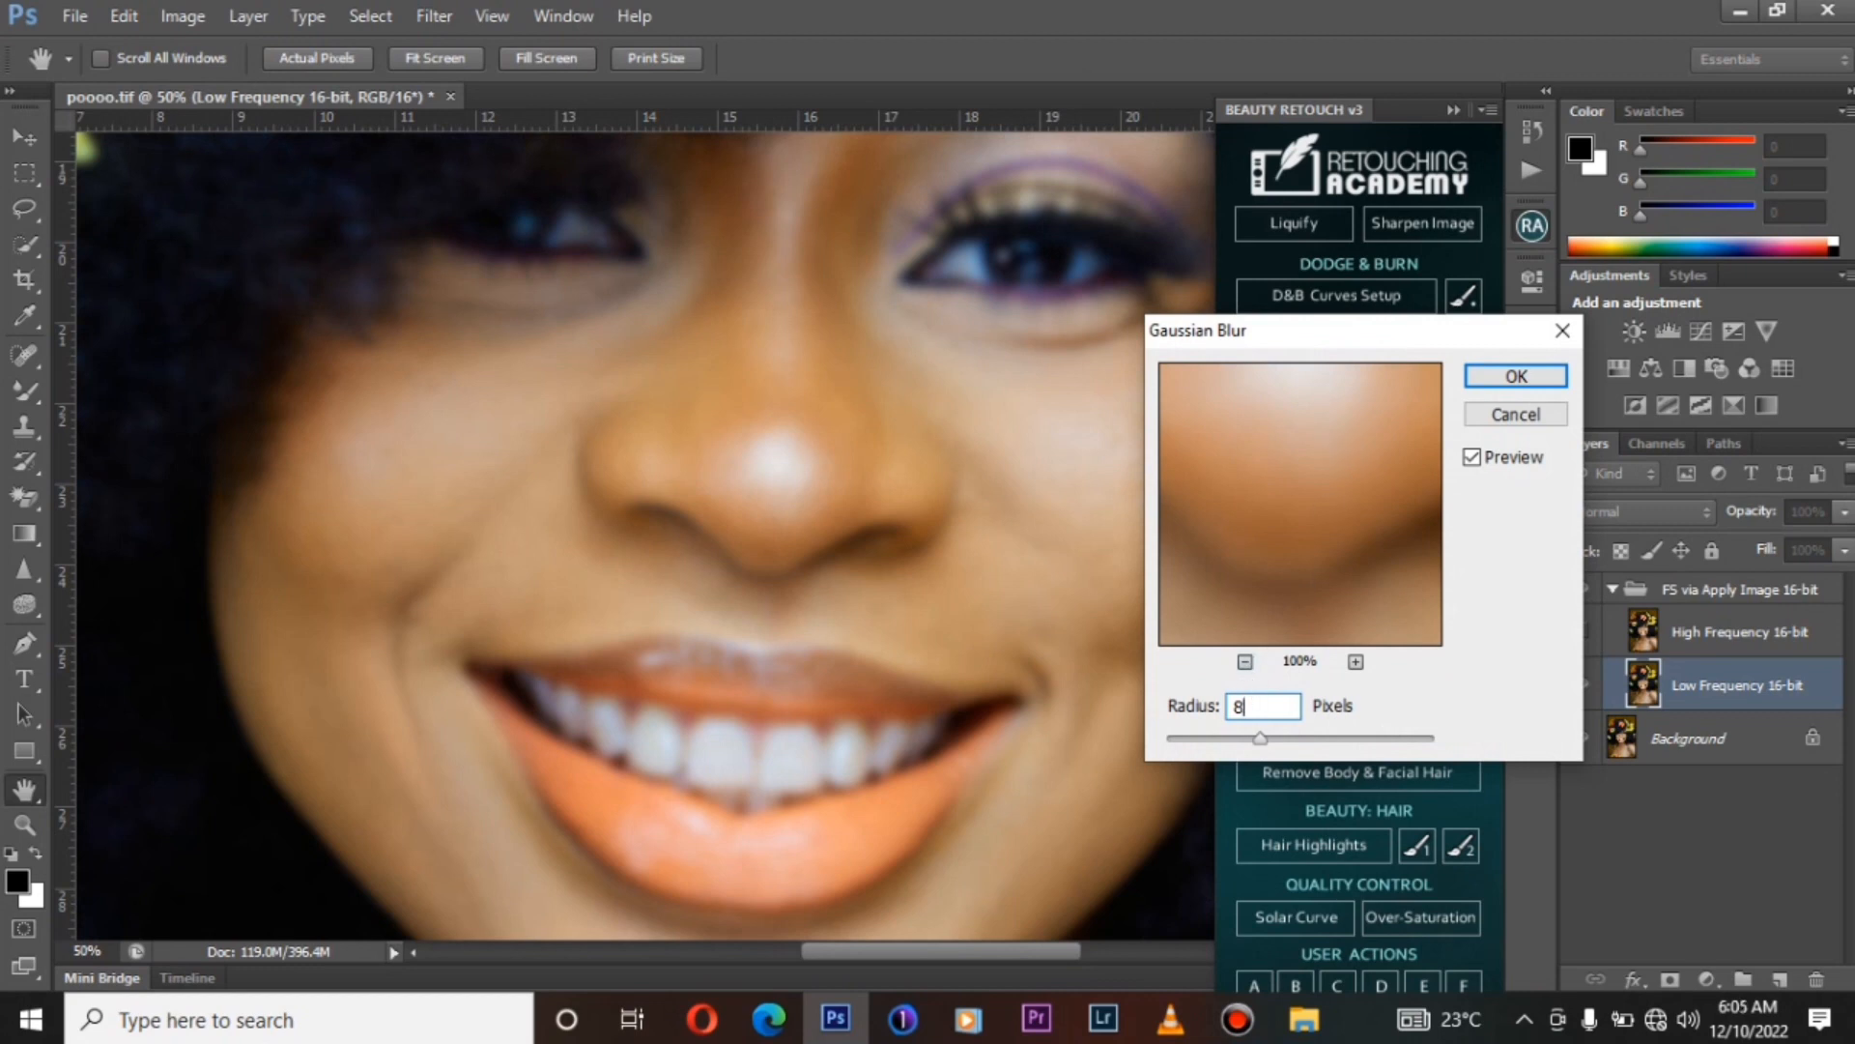
type("0")
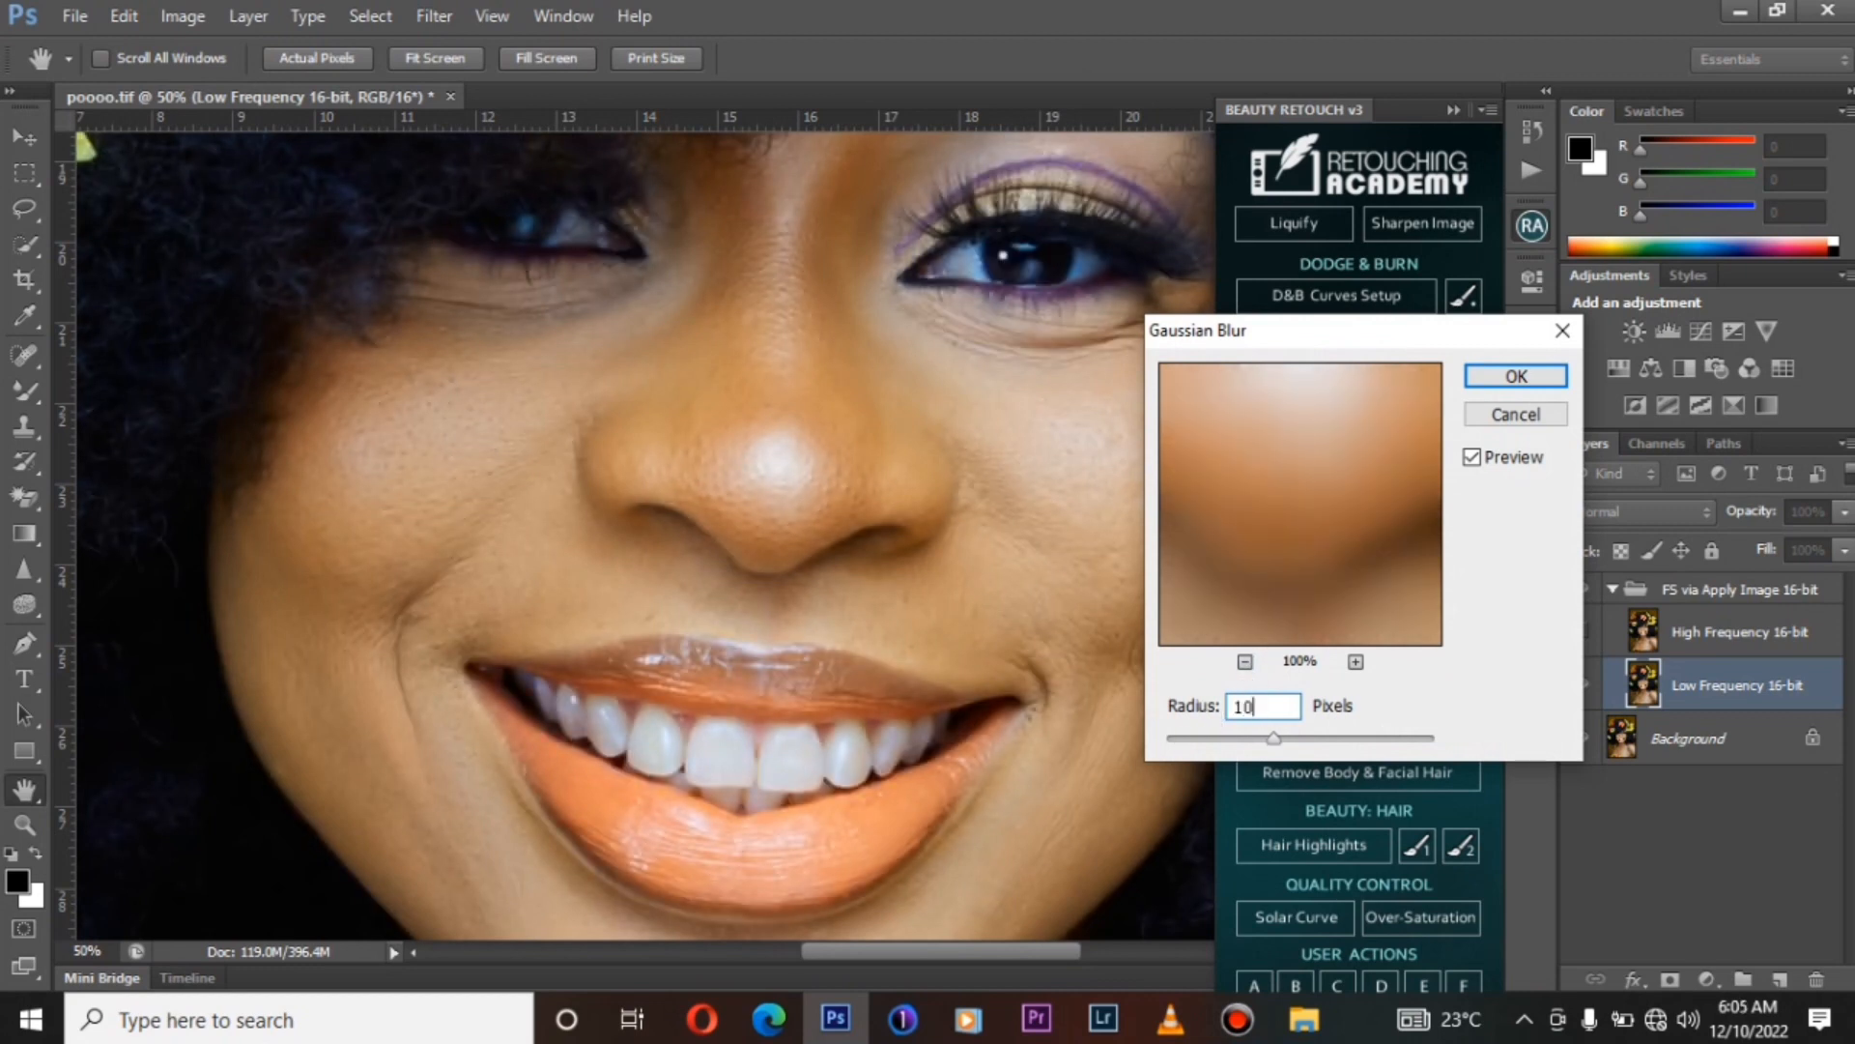
key("Return")
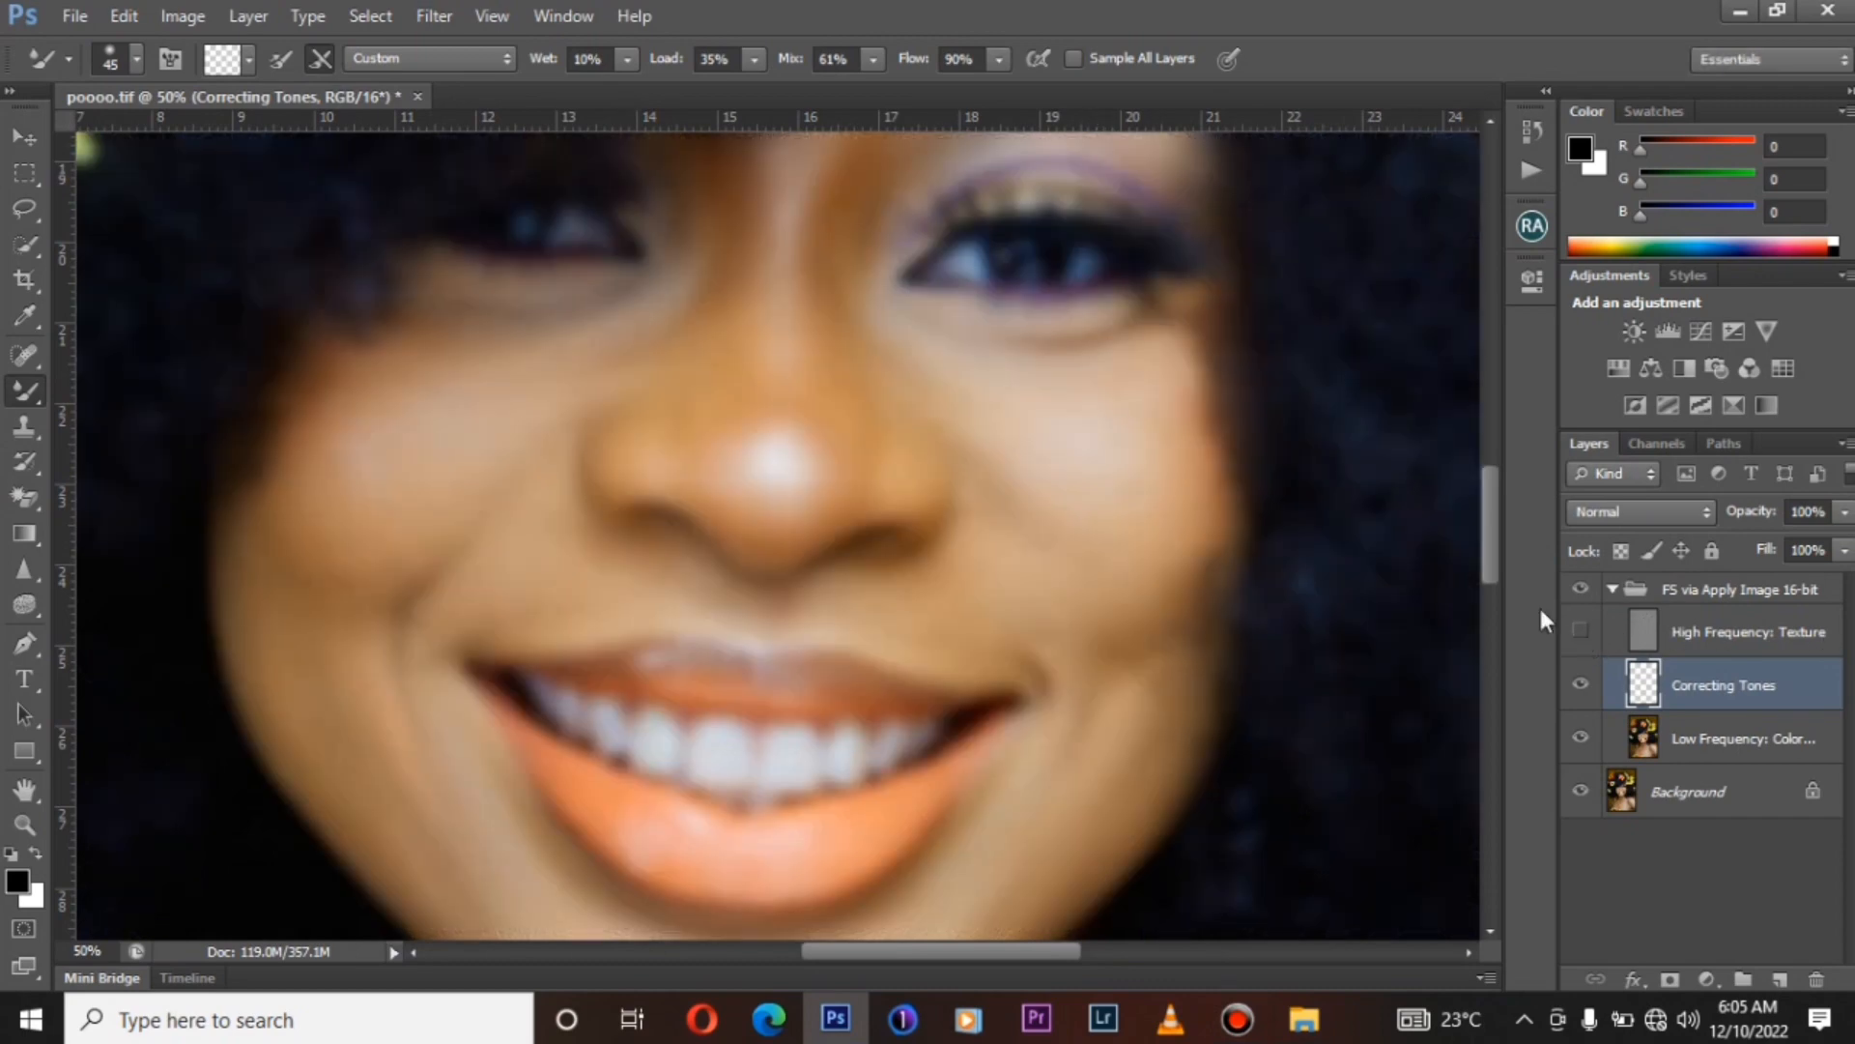
Set the Mixer Brush size to 143 px for correcting tones on the face.
left_click_drag(1490, 524, 1492, 489)
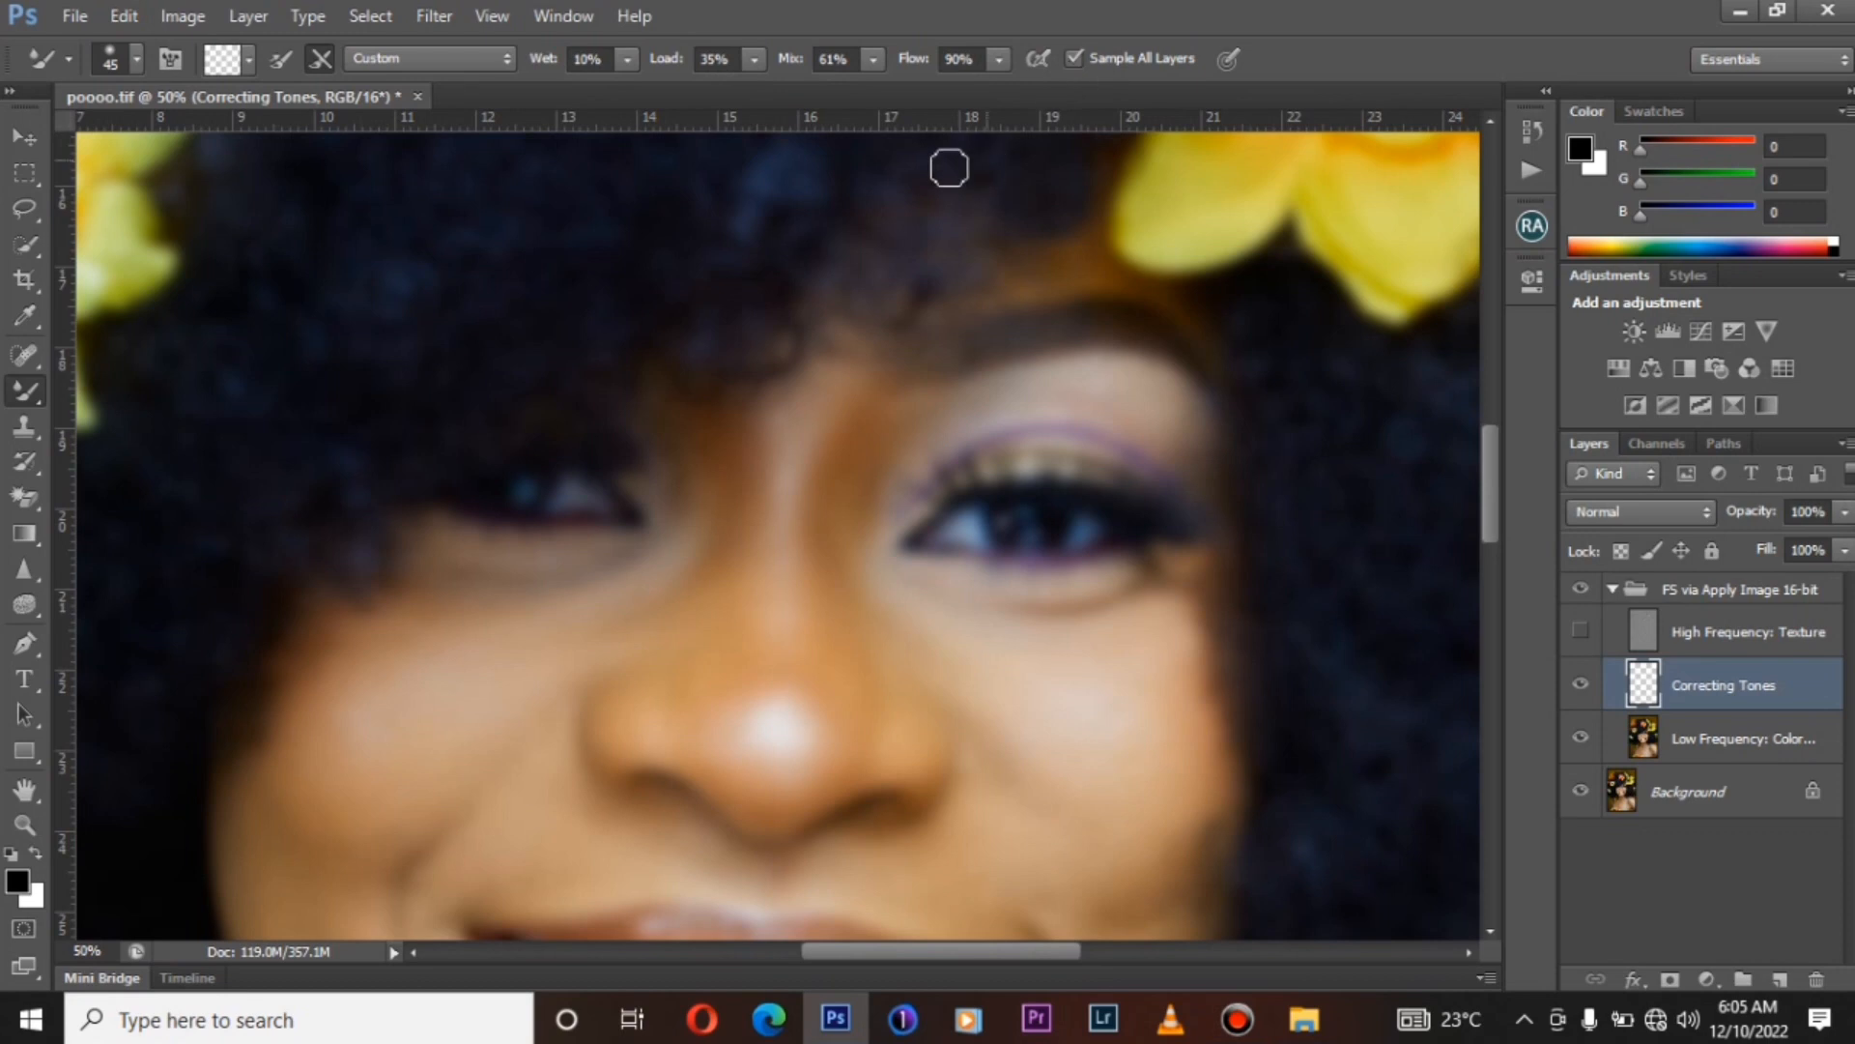
right_click(896, 642)
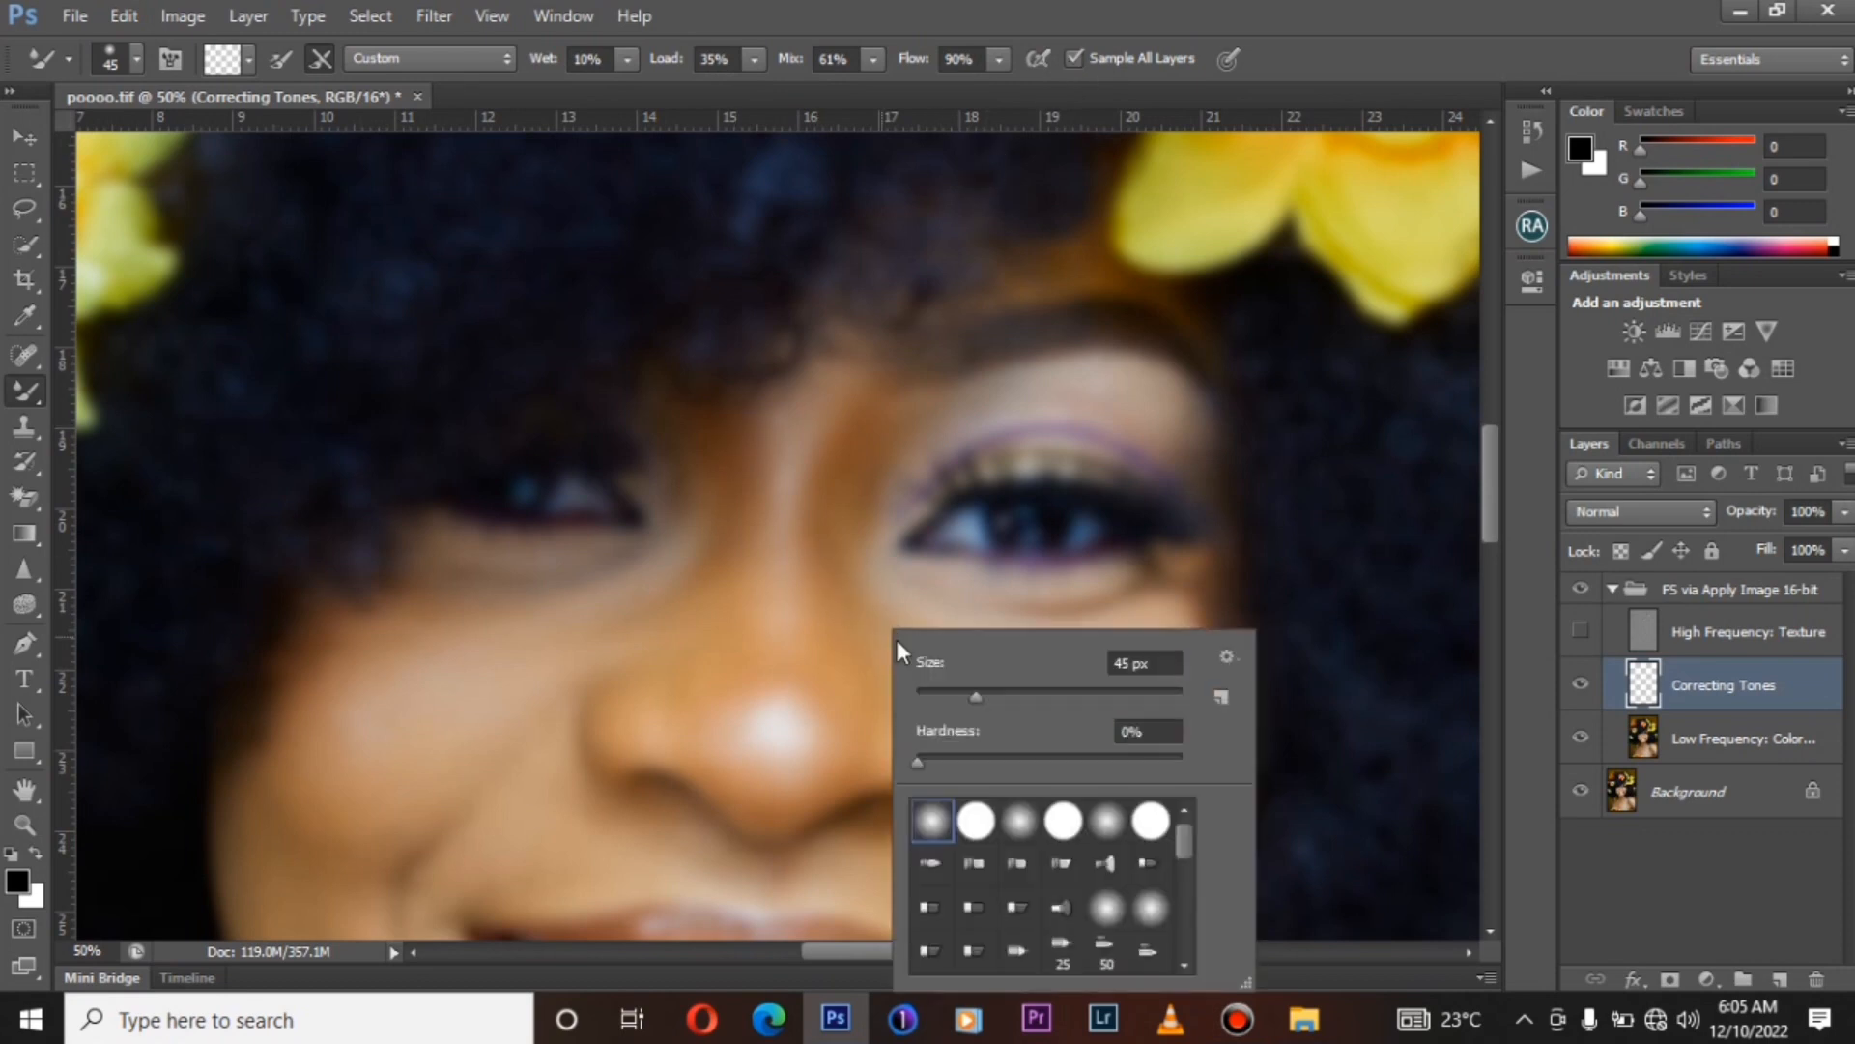
left_click_drag(1063, 703, 1079, 698)
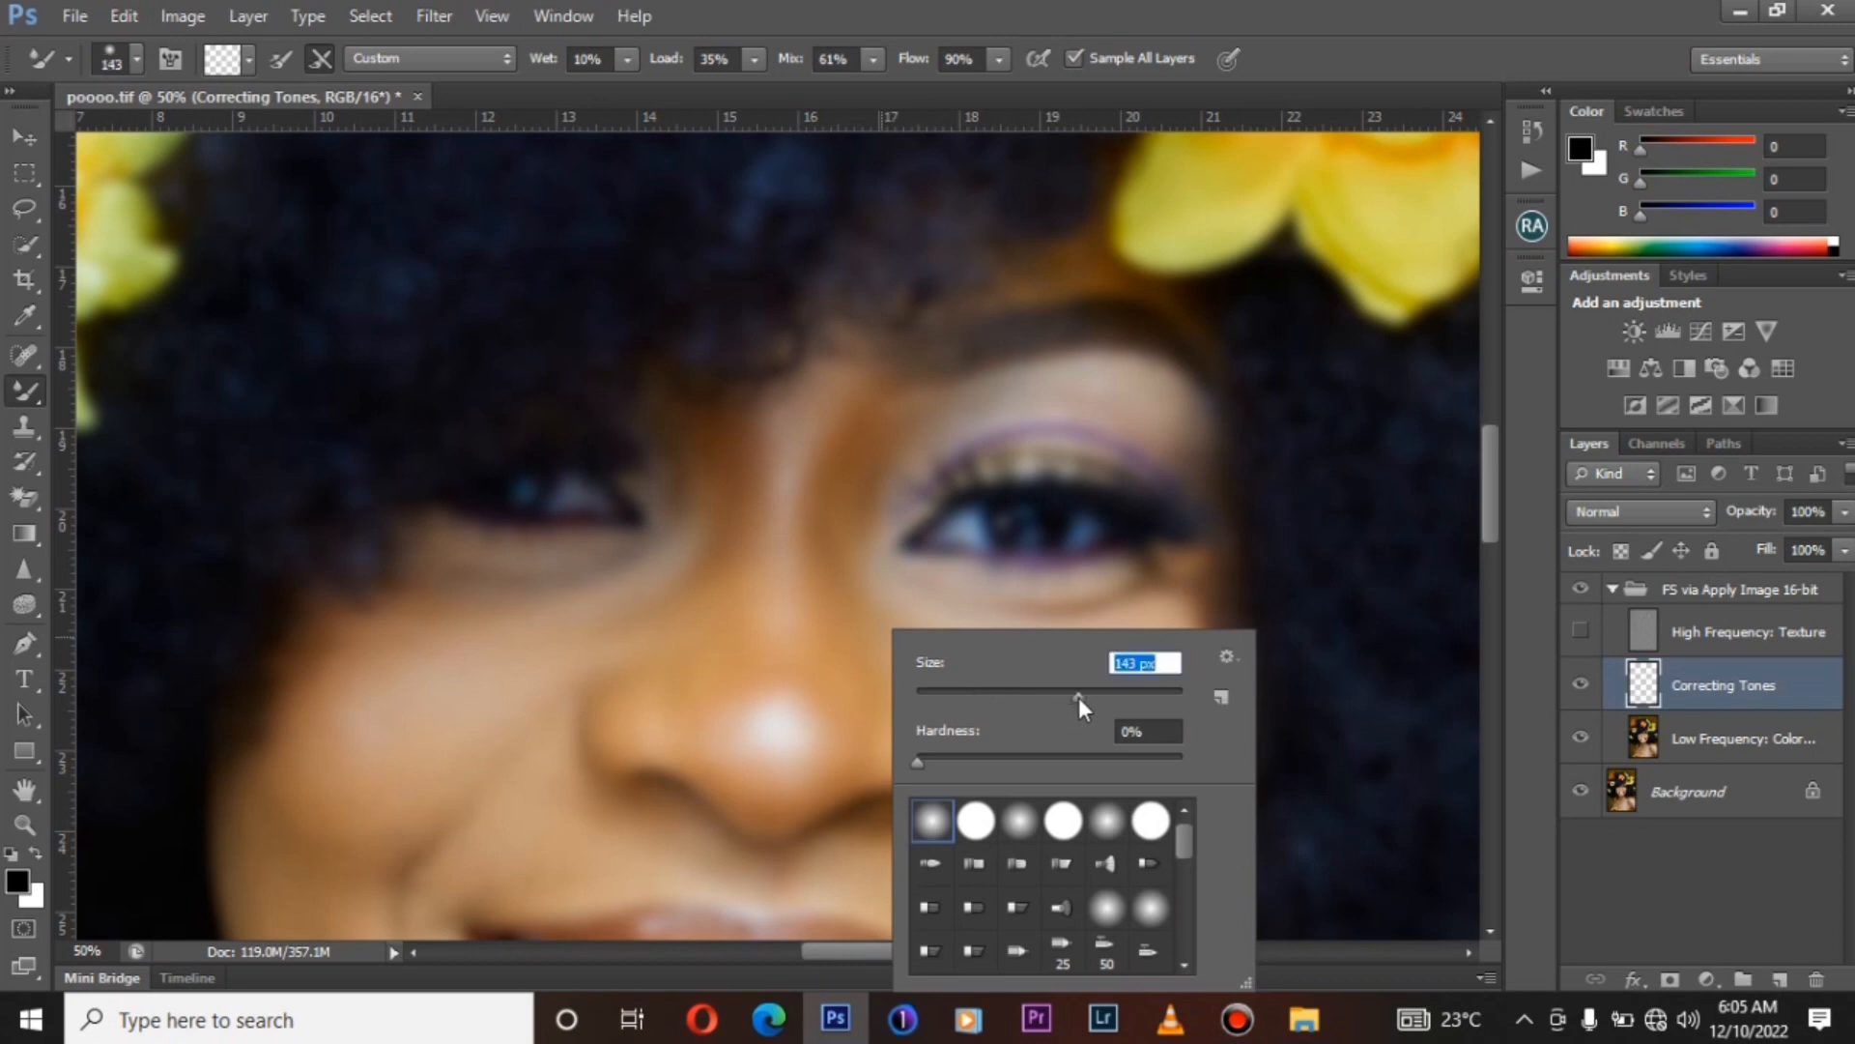
left_click(1611, 590)
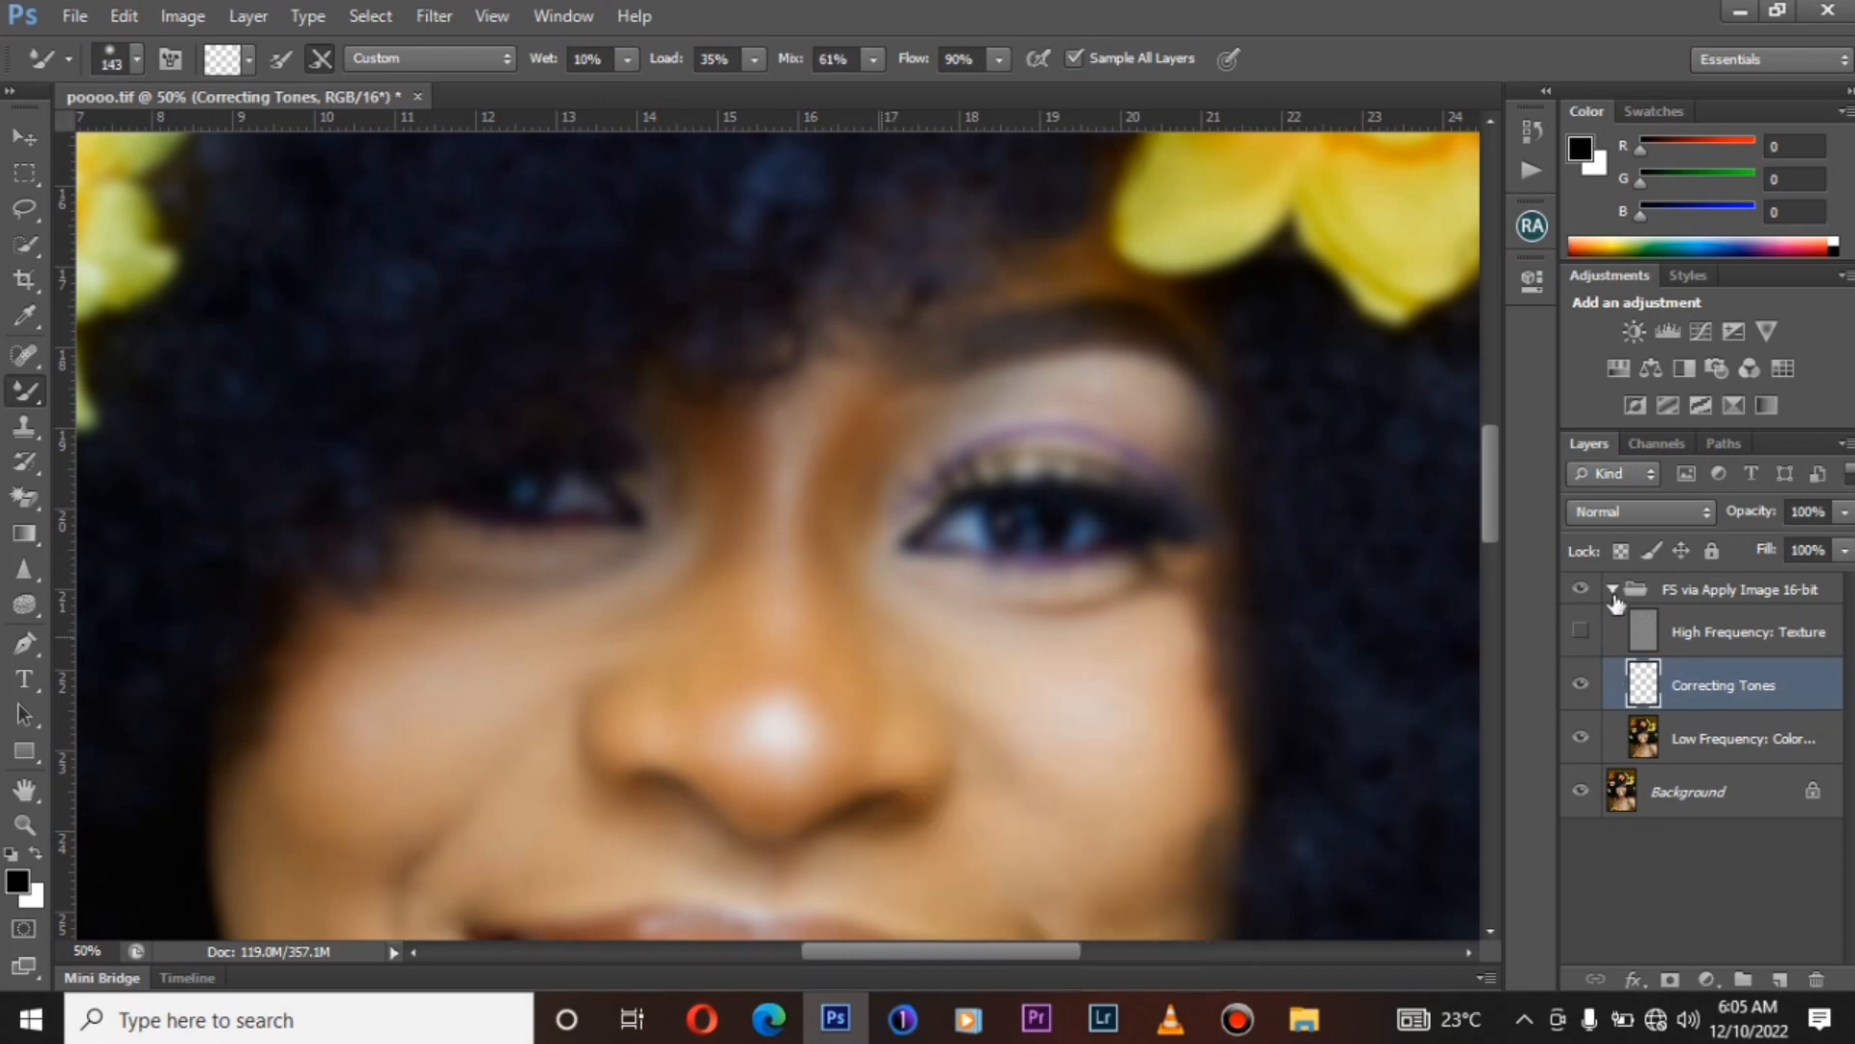
Add a new layer above the collapsed frequency separation group and set up the regular Brush at 60 px.
left_click(1612, 589)
left_click(1779, 982)
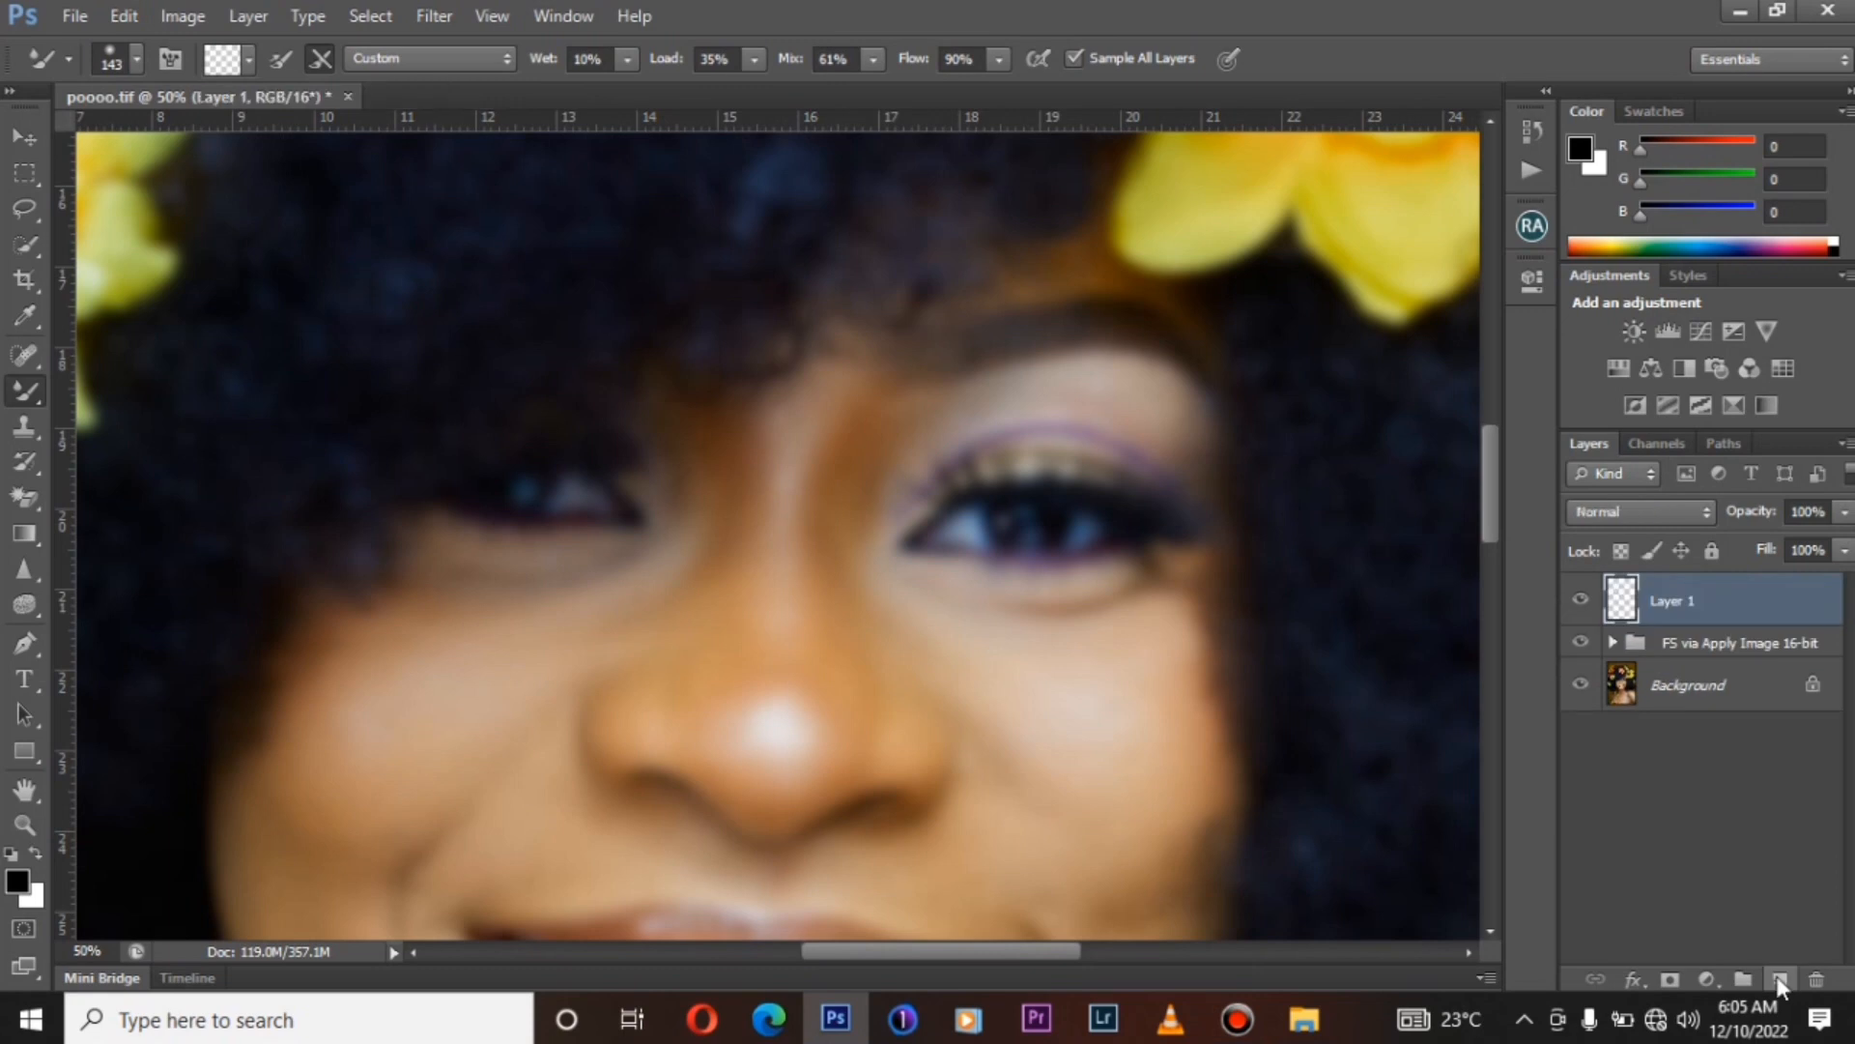
left_click(16, 396)
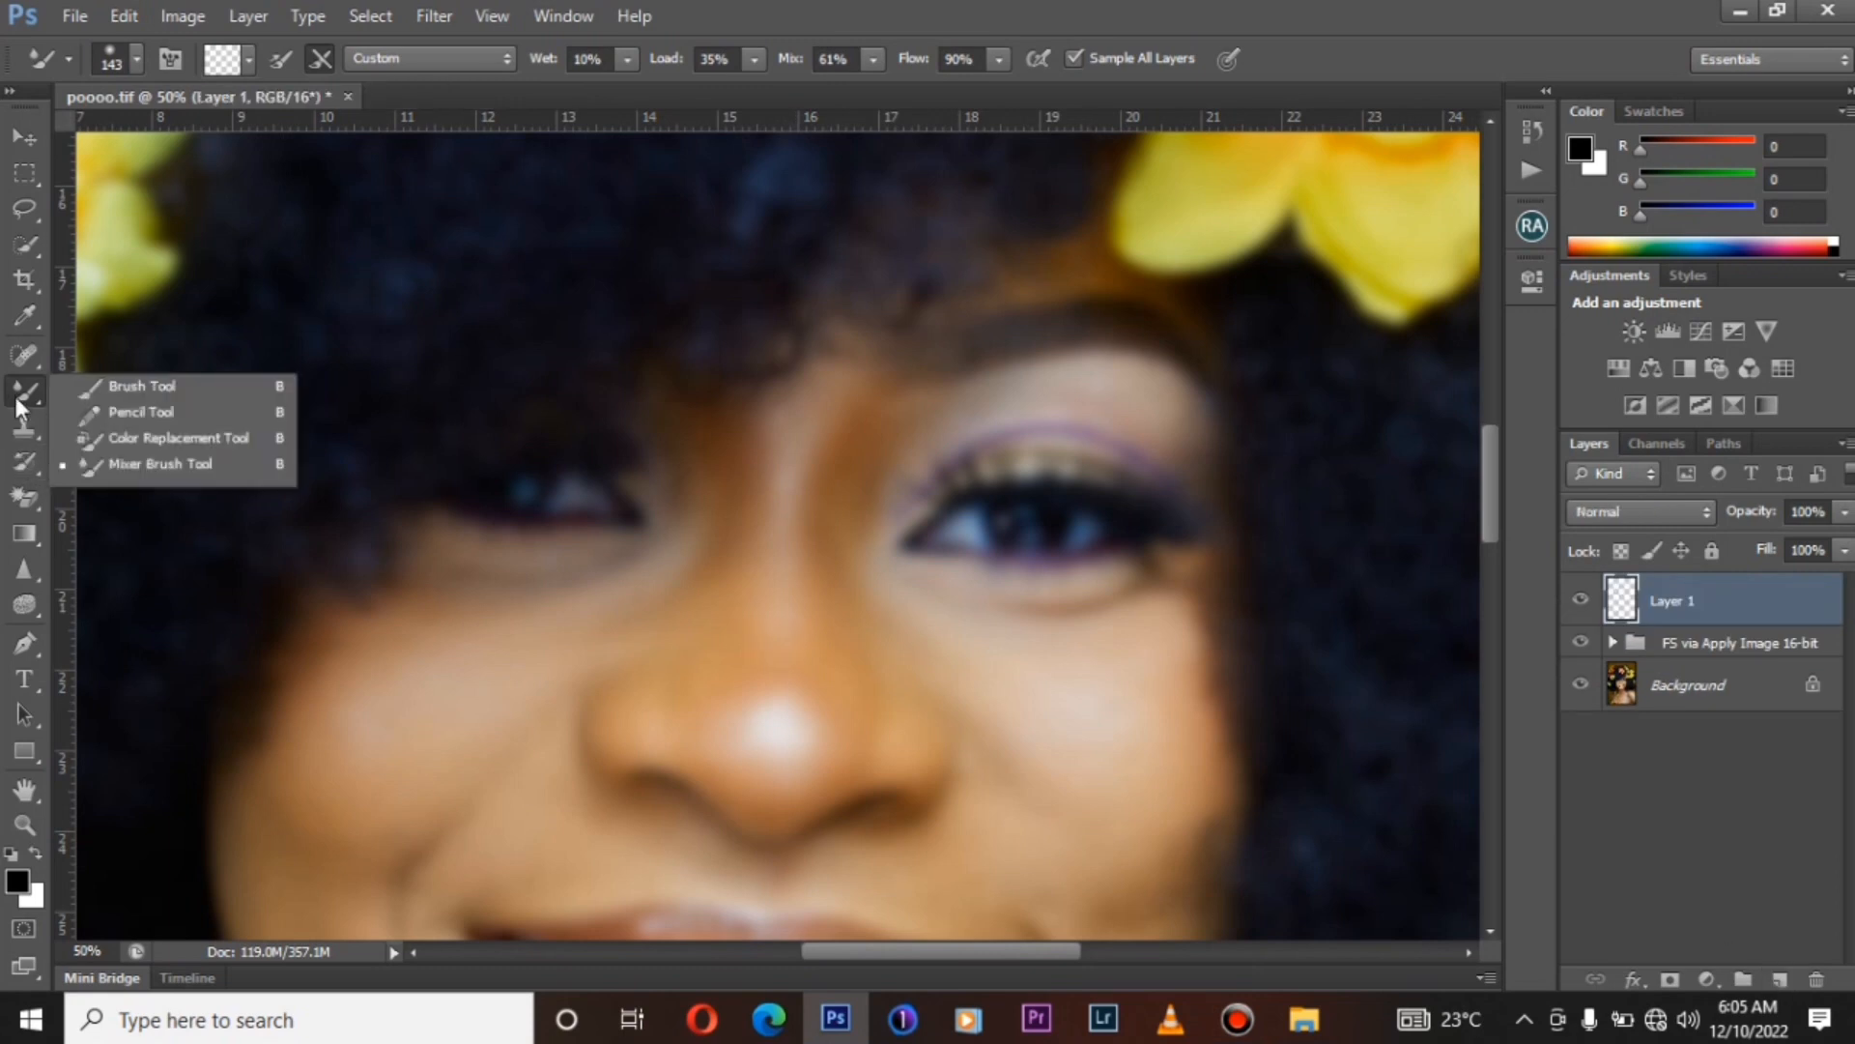
left_click(71, 390)
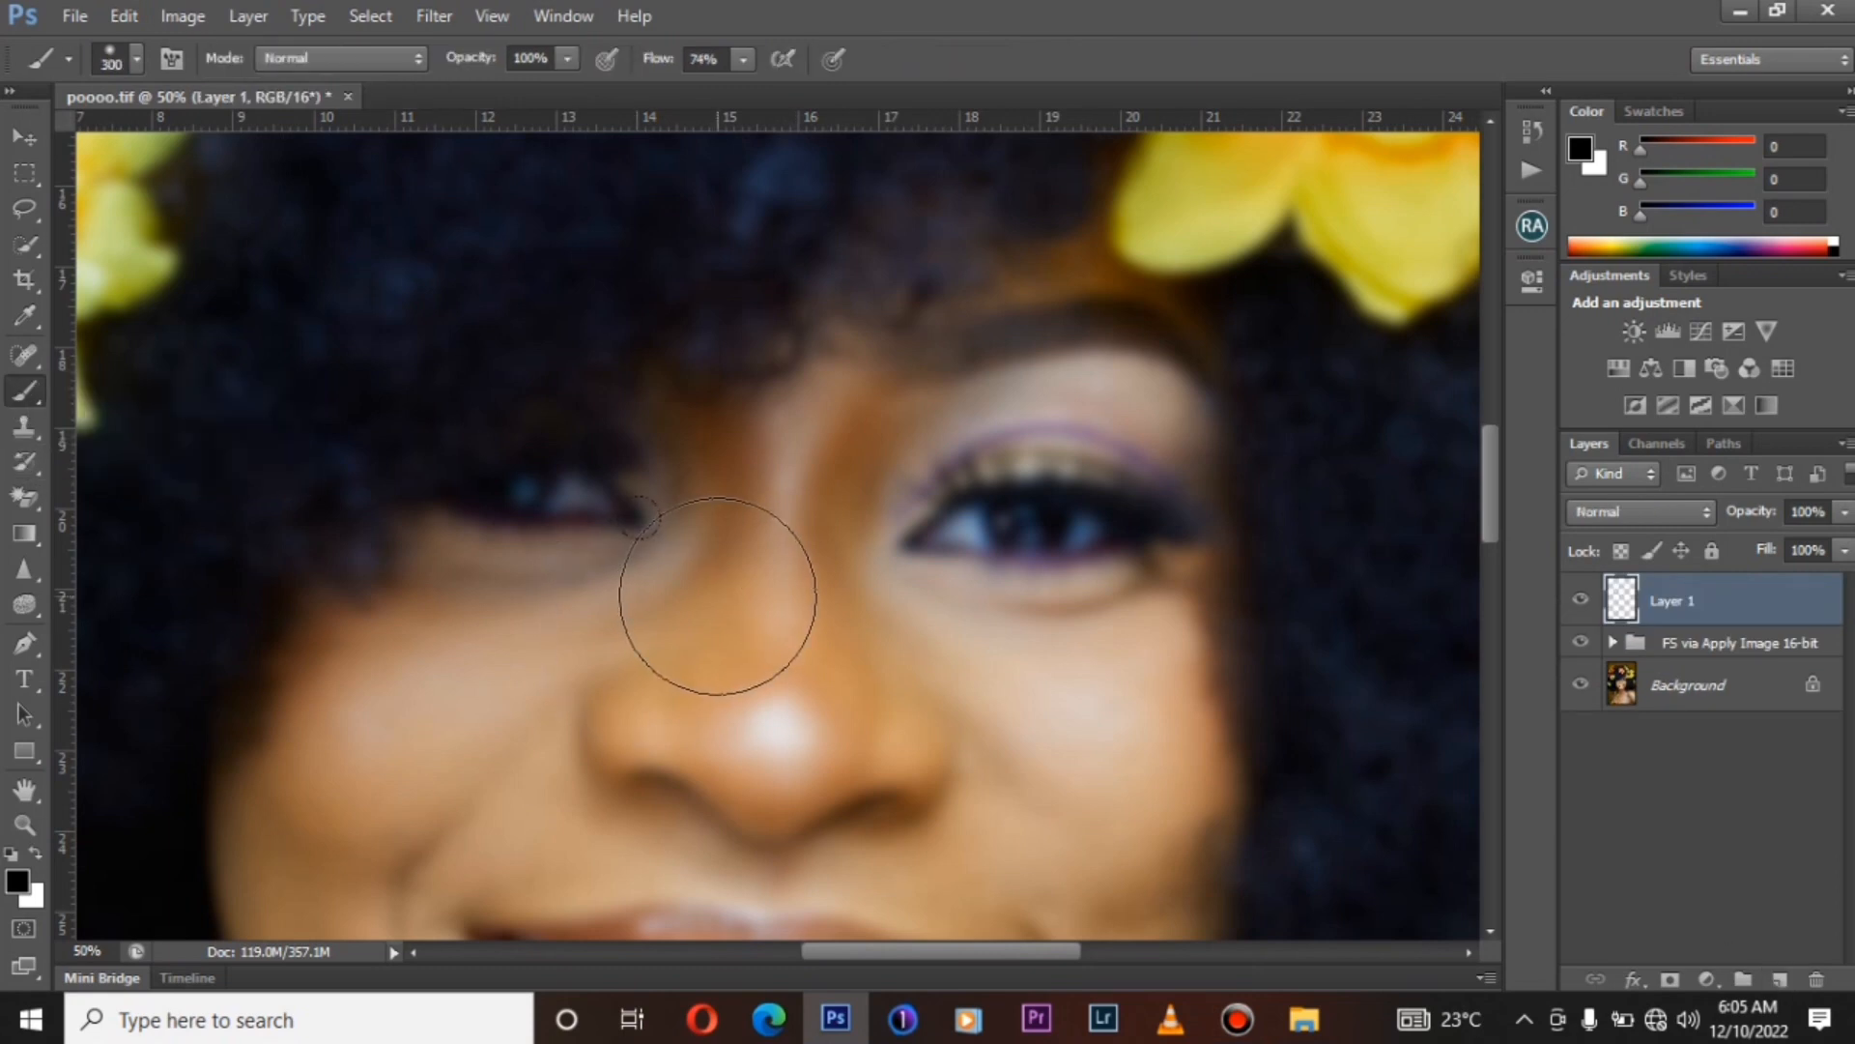
key("bracketleft")
key("bracketleft")
key("bracketleft")
key("bracketleft")
key("bracketleft")
key("bracketleft")
key("bracketleft")
key("bracketleft")
key("bracketleft")
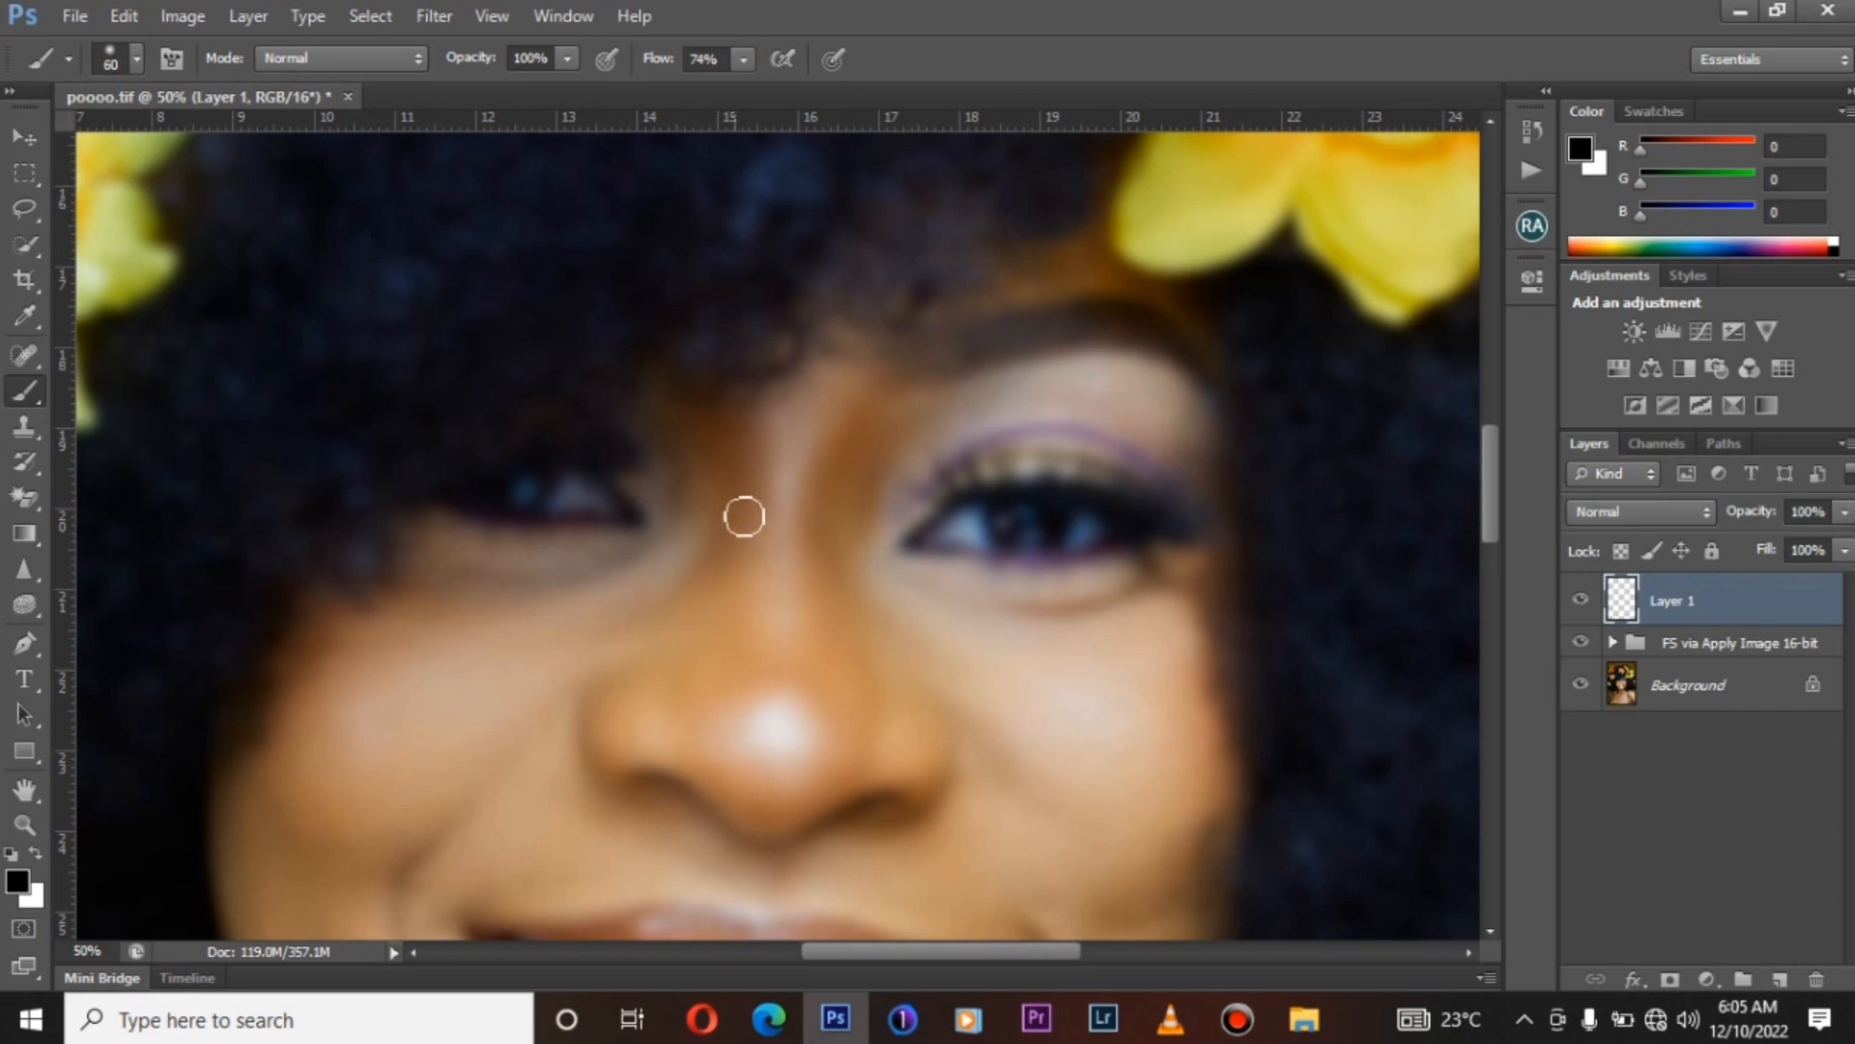
Outline in black the highlight areas along the nose, on both cheeks and on the chin.
mouse_move(741, 496)
left_mouse_down()
mouse_move(761, 805)
mouse_move(794, 796)
mouse_move(810, 649)
mouse_move(786, 489)
left_mouse_up()
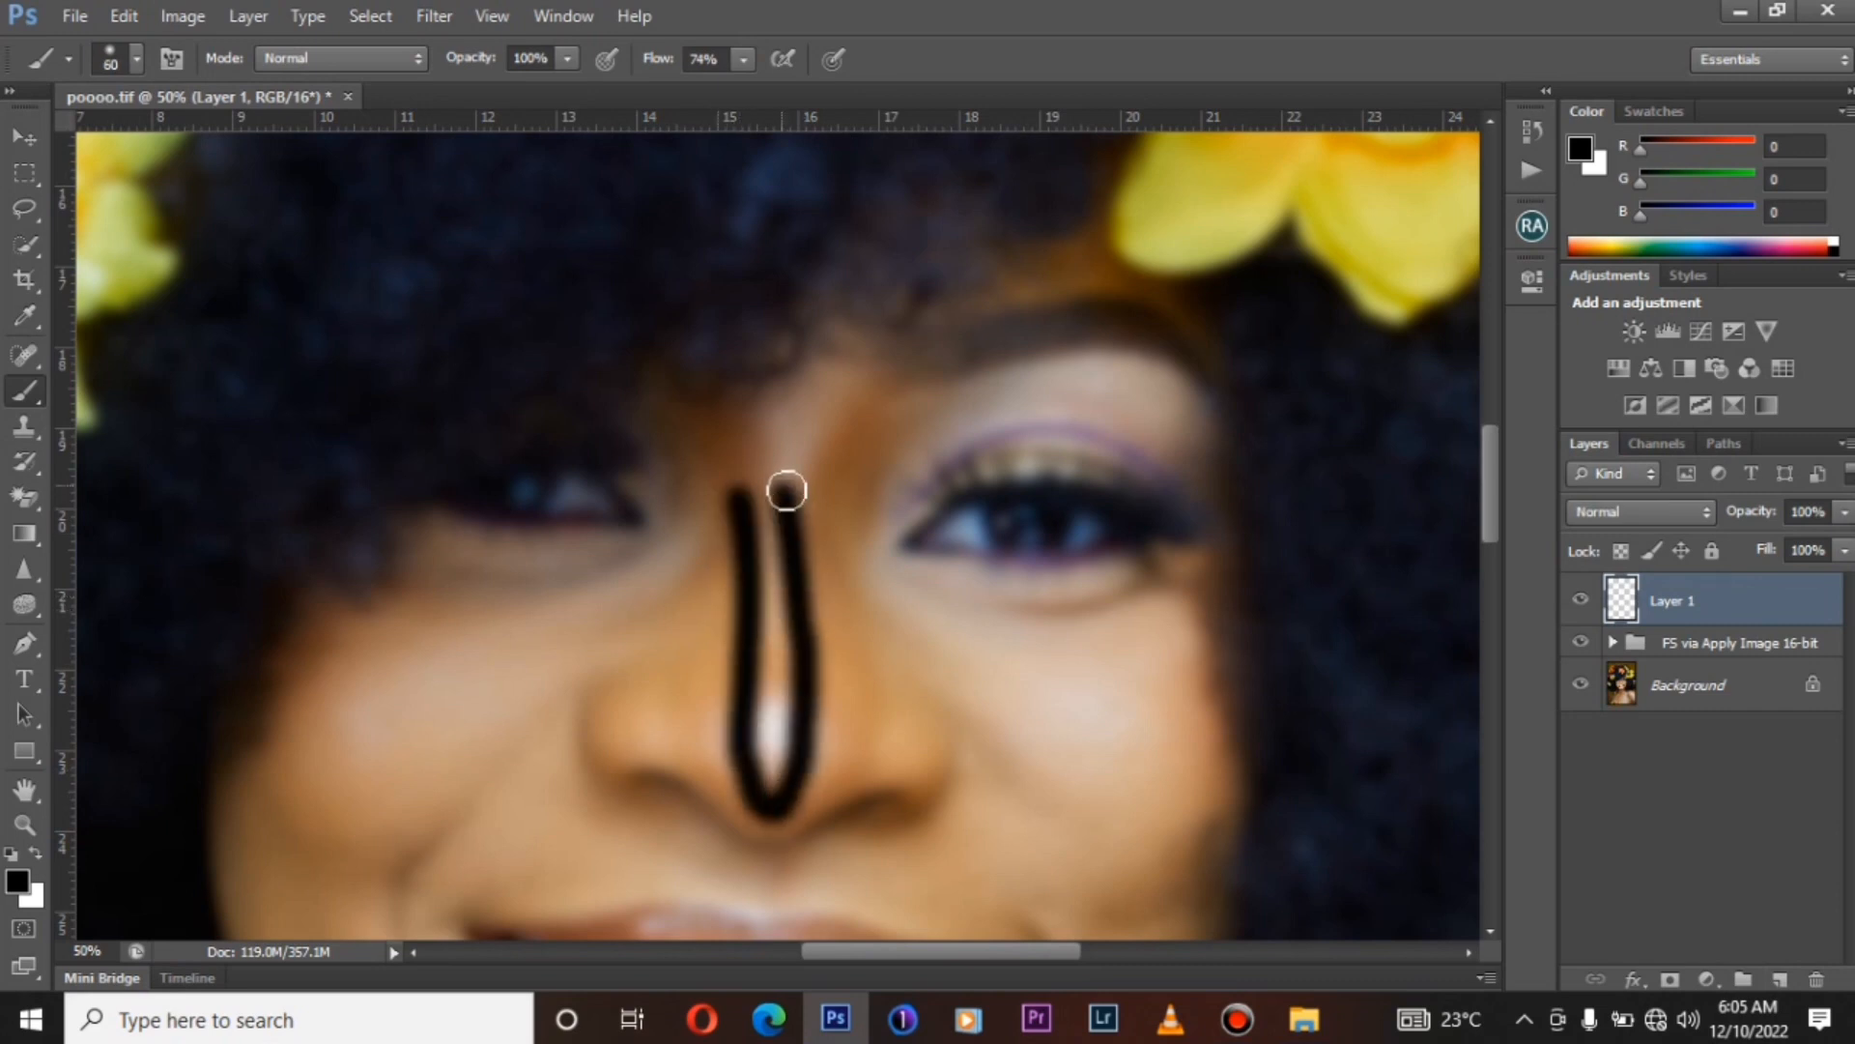
mouse_move(1197, 629)
left_mouse_down()
mouse_move(948, 621)
mouse_move(979, 720)
mouse_move(1087, 804)
mouse_move(1165, 714)
left_mouse_up()
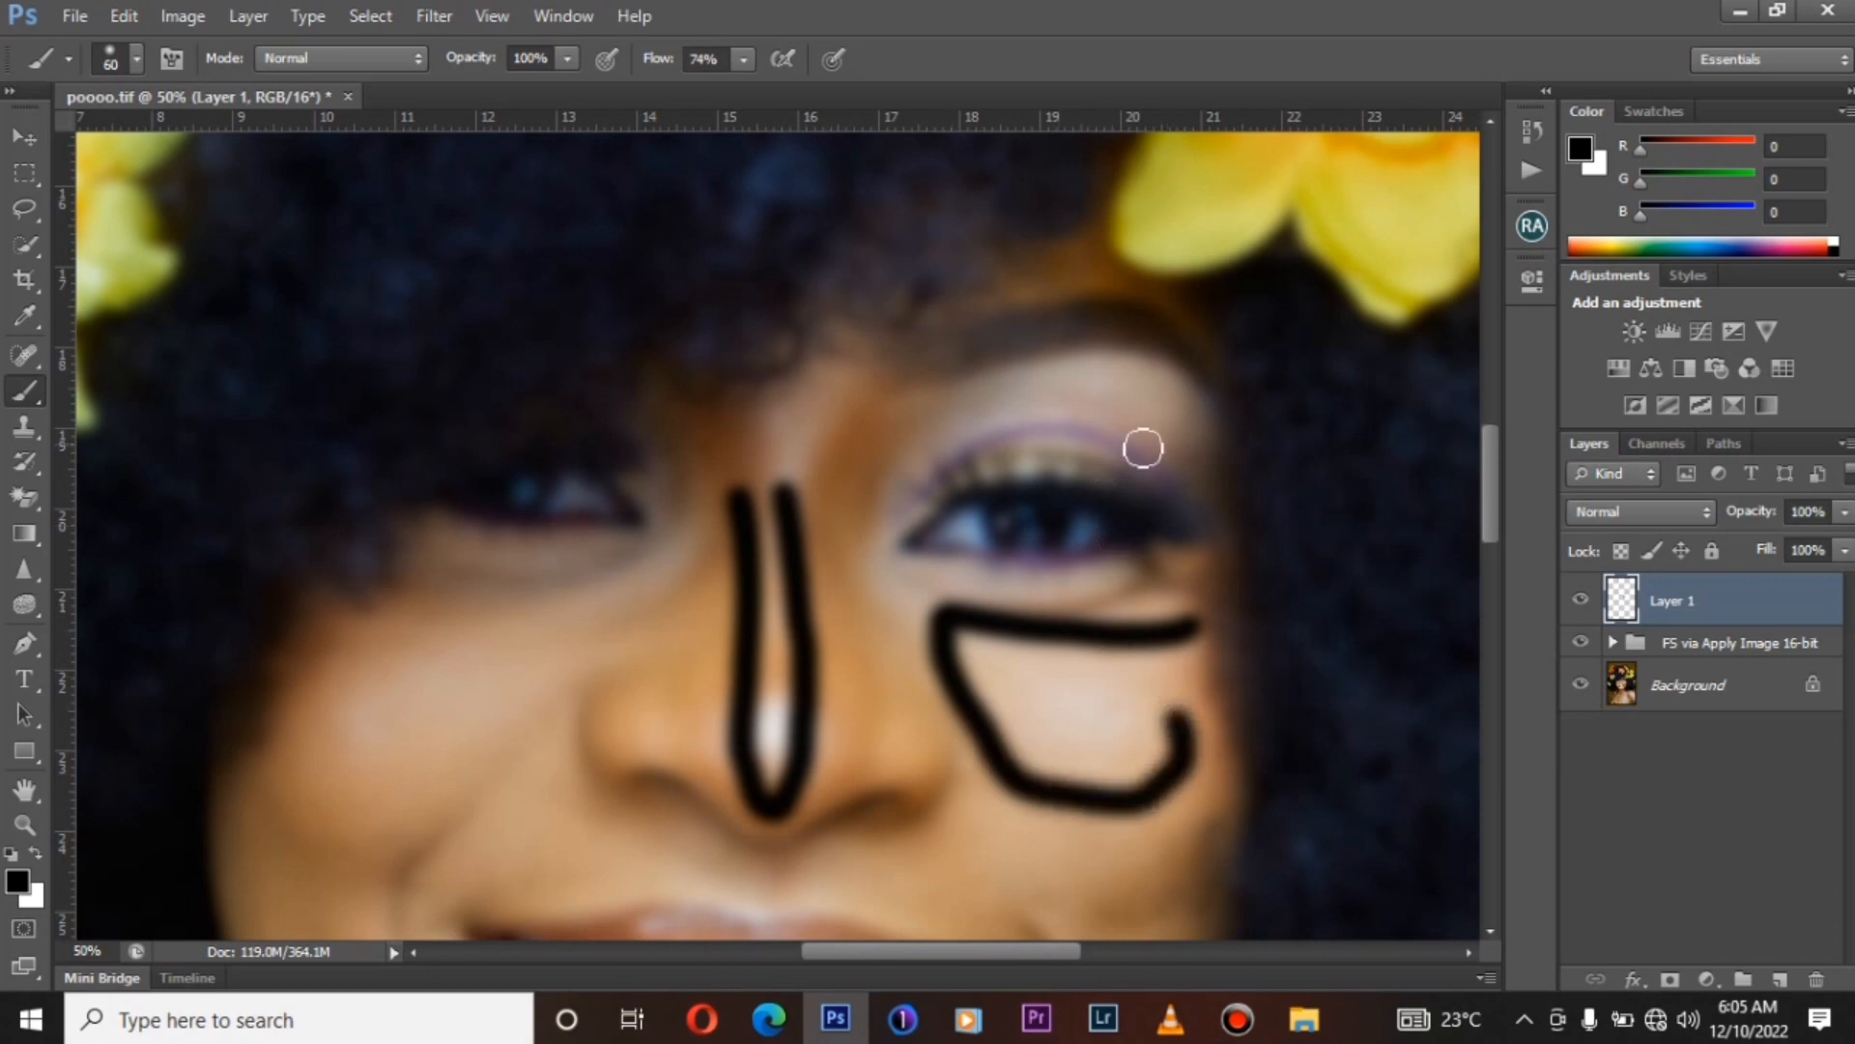
left_click_drag(1485, 512, 1486, 551)
mouse_move(538, 450)
left_mouse_down()
mouse_move(316, 545)
mouse_move(360, 426)
mouse_move(499, 369)
left_mouse_up()
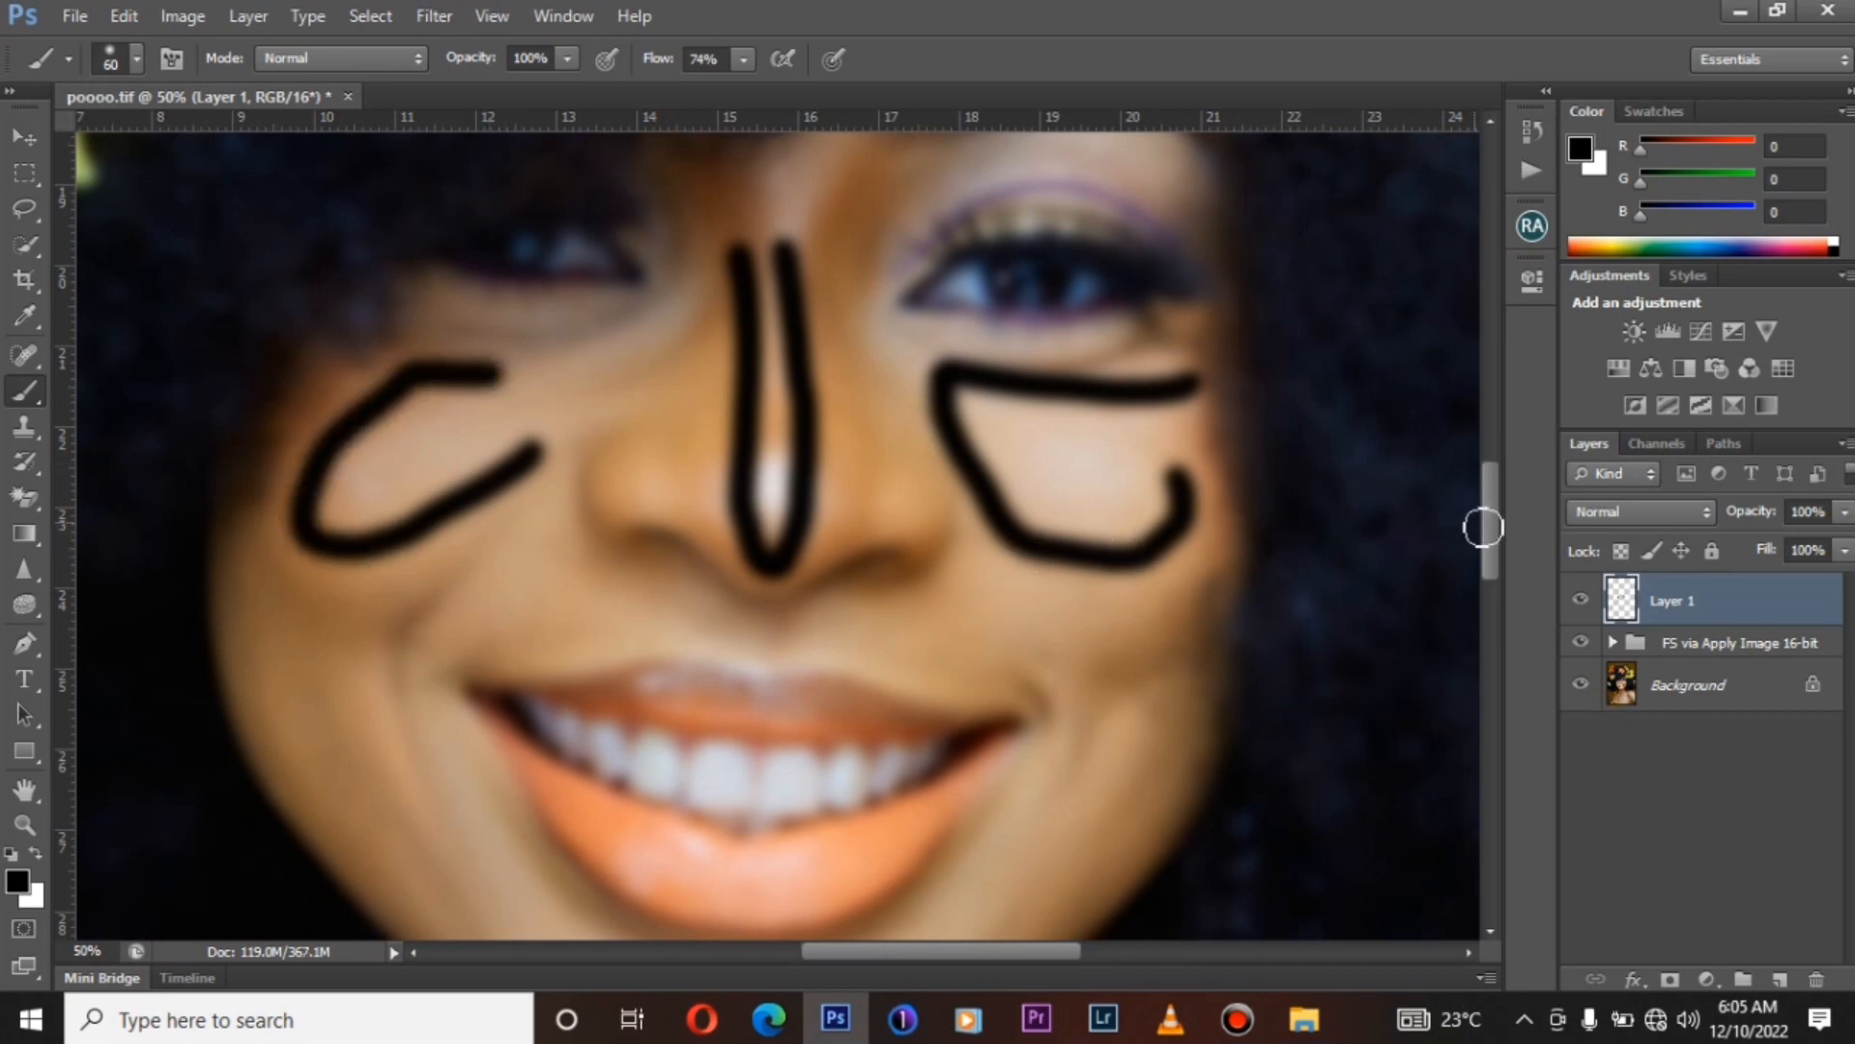
left_click_drag(1487, 547, 1481, 599)
left_click_drag(920, 474, 899, 551)
mouse_move(836, 613)
left_mouse_down()
mouse_move(672, 617)
mouse_move(553, 512)
mouse_move(592, 474)
mouse_move(689, 495)
mouse_move(902, 483)
left_mouse_up()
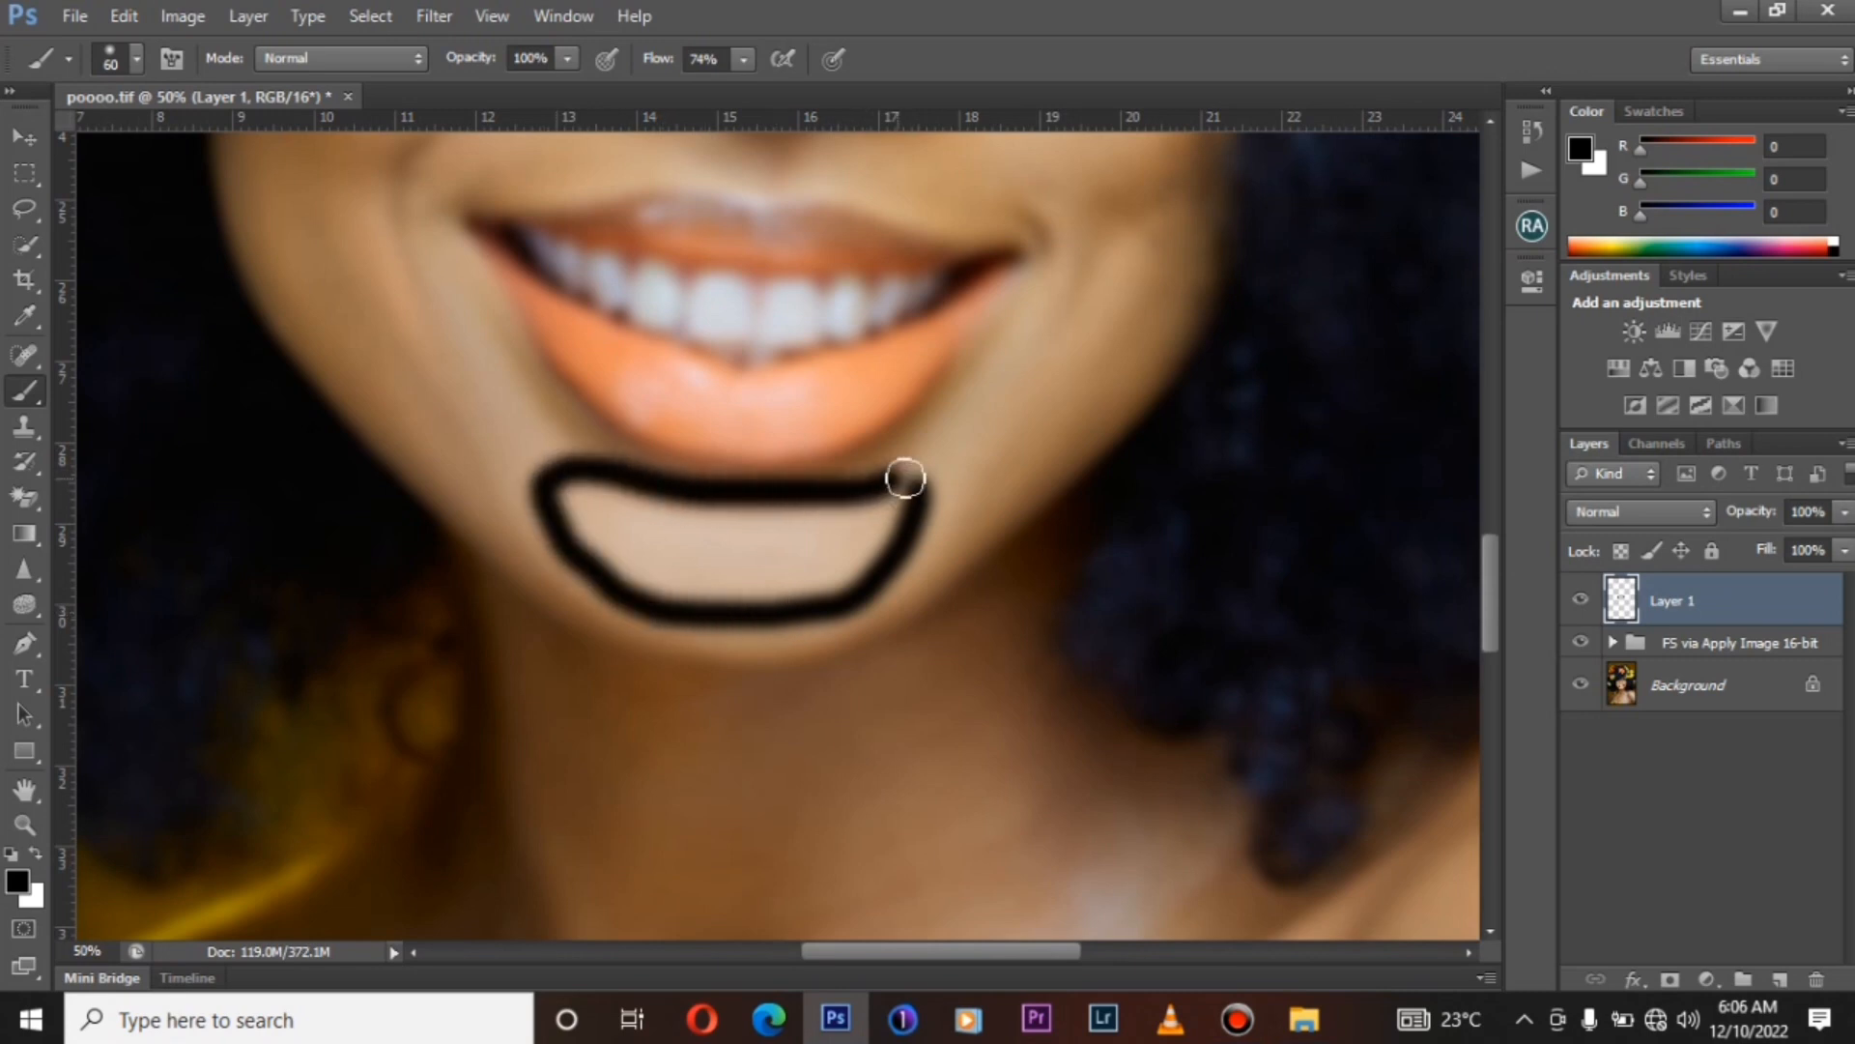
Outline in black the highlight below the collarbone and the yellow patch on the opposite shoulder.
left_click_drag(1489, 586, 1491, 653)
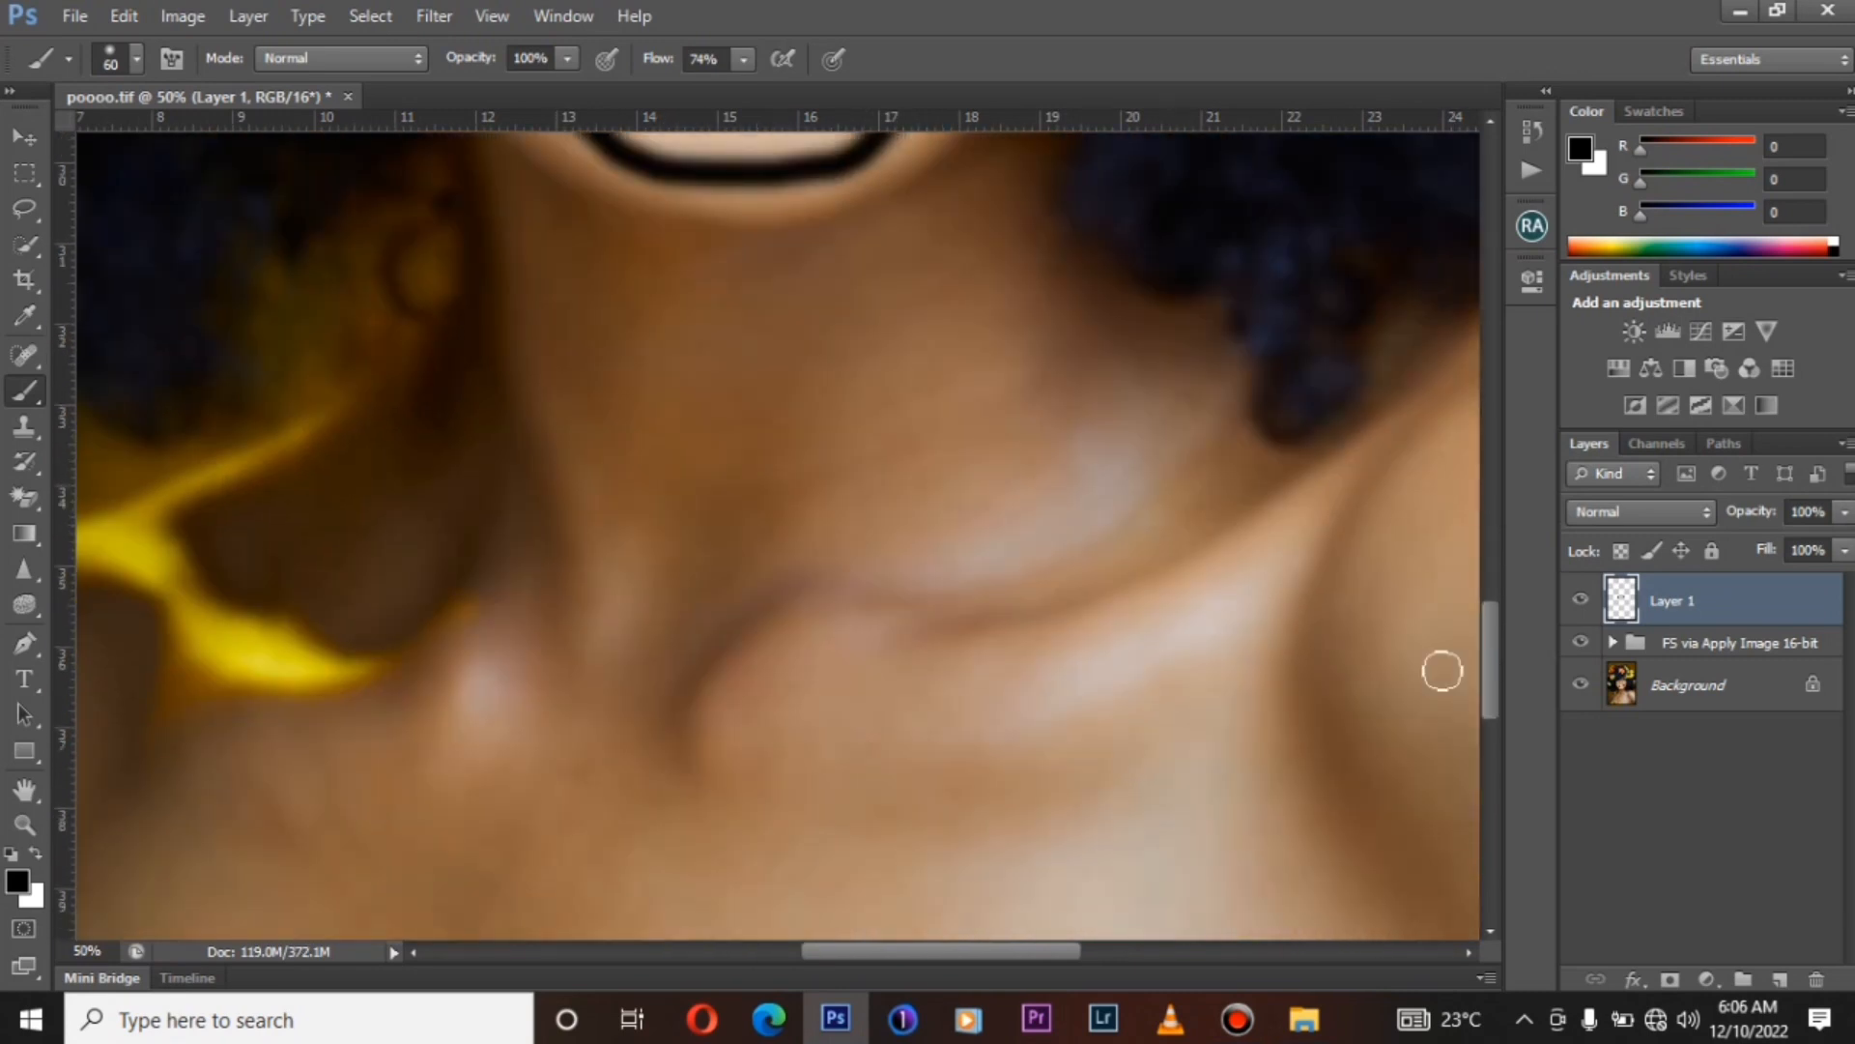
mouse_move(1214, 585)
left_mouse_down()
mouse_move(944, 716)
mouse_move(1126, 781)
left_mouse_up()
left_click(1266, 647, "shift")
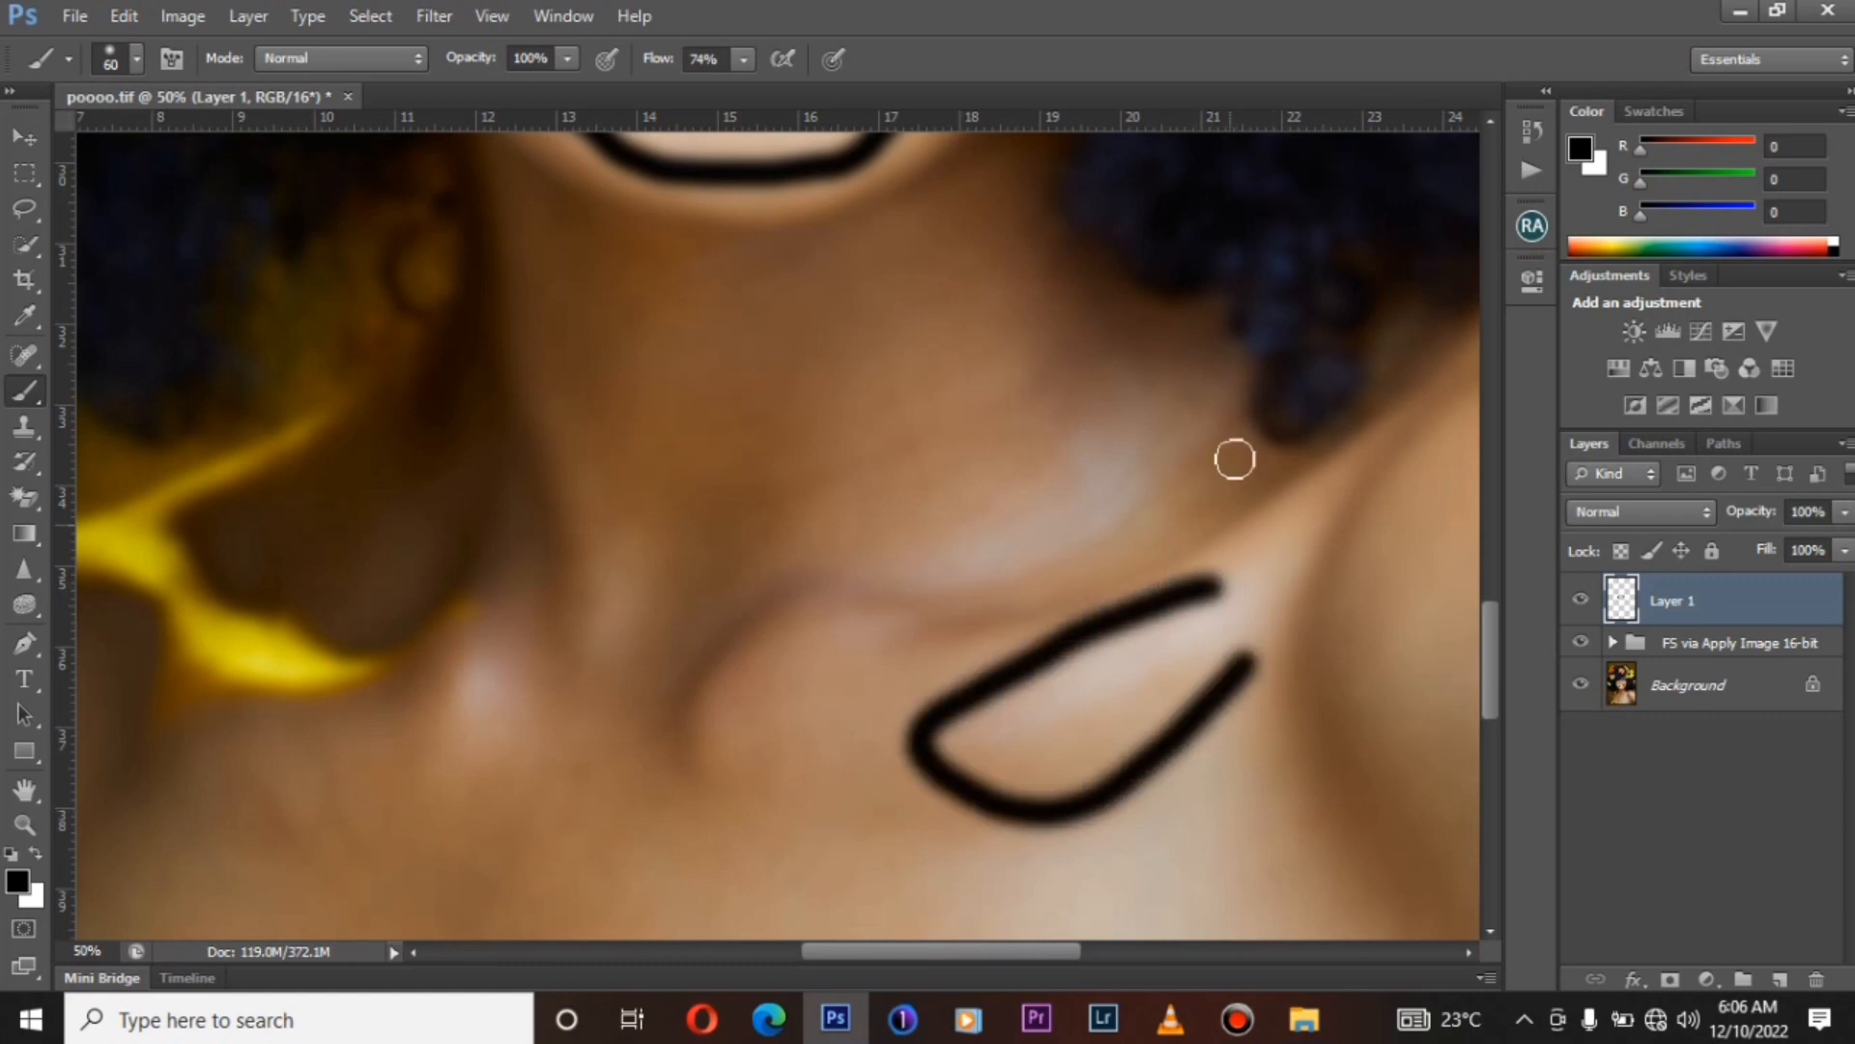
left_click(209, 510)
mouse_move(255, 581)
left_mouse_down()
mouse_move(414, 650)
mouse_move(173, 705)
mouse_move(74, 571)
mouse_move(160, 512)
left_mouse_up()
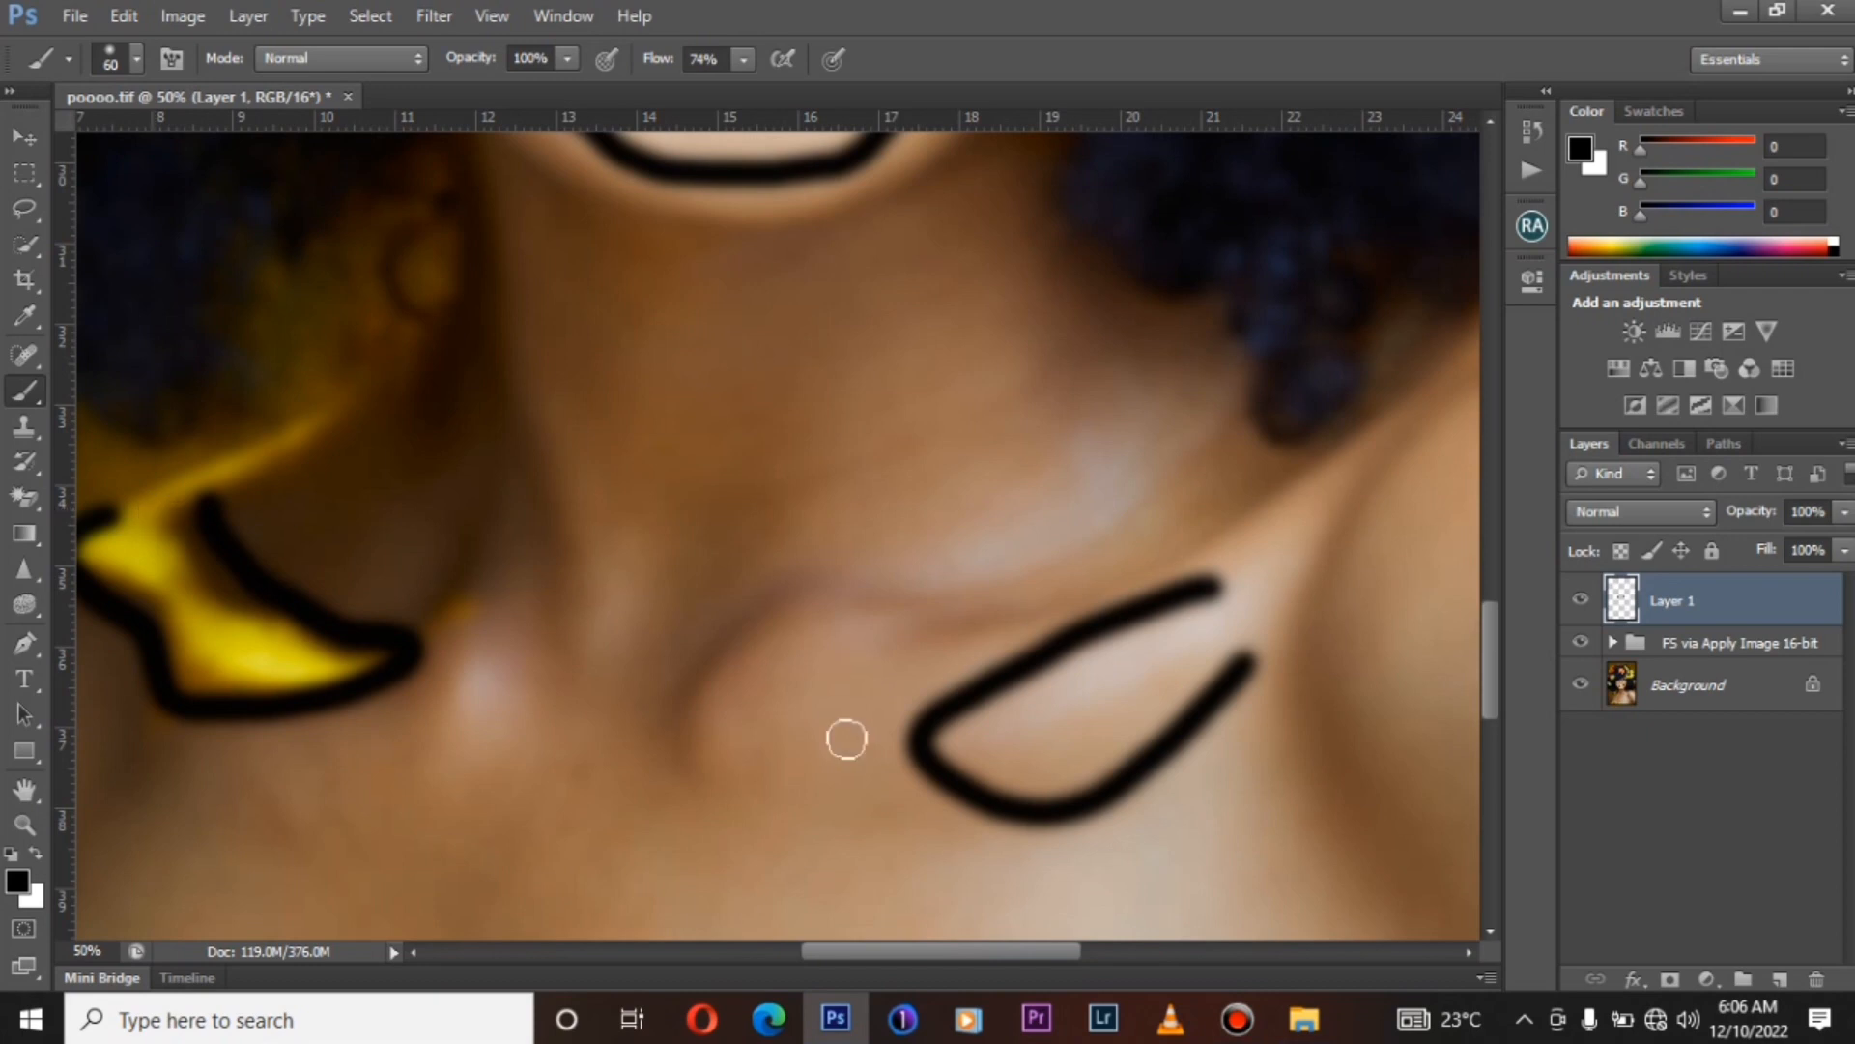
Switch the brush colour to white and outline the darker areas of the neck and upper chest.
key("x")
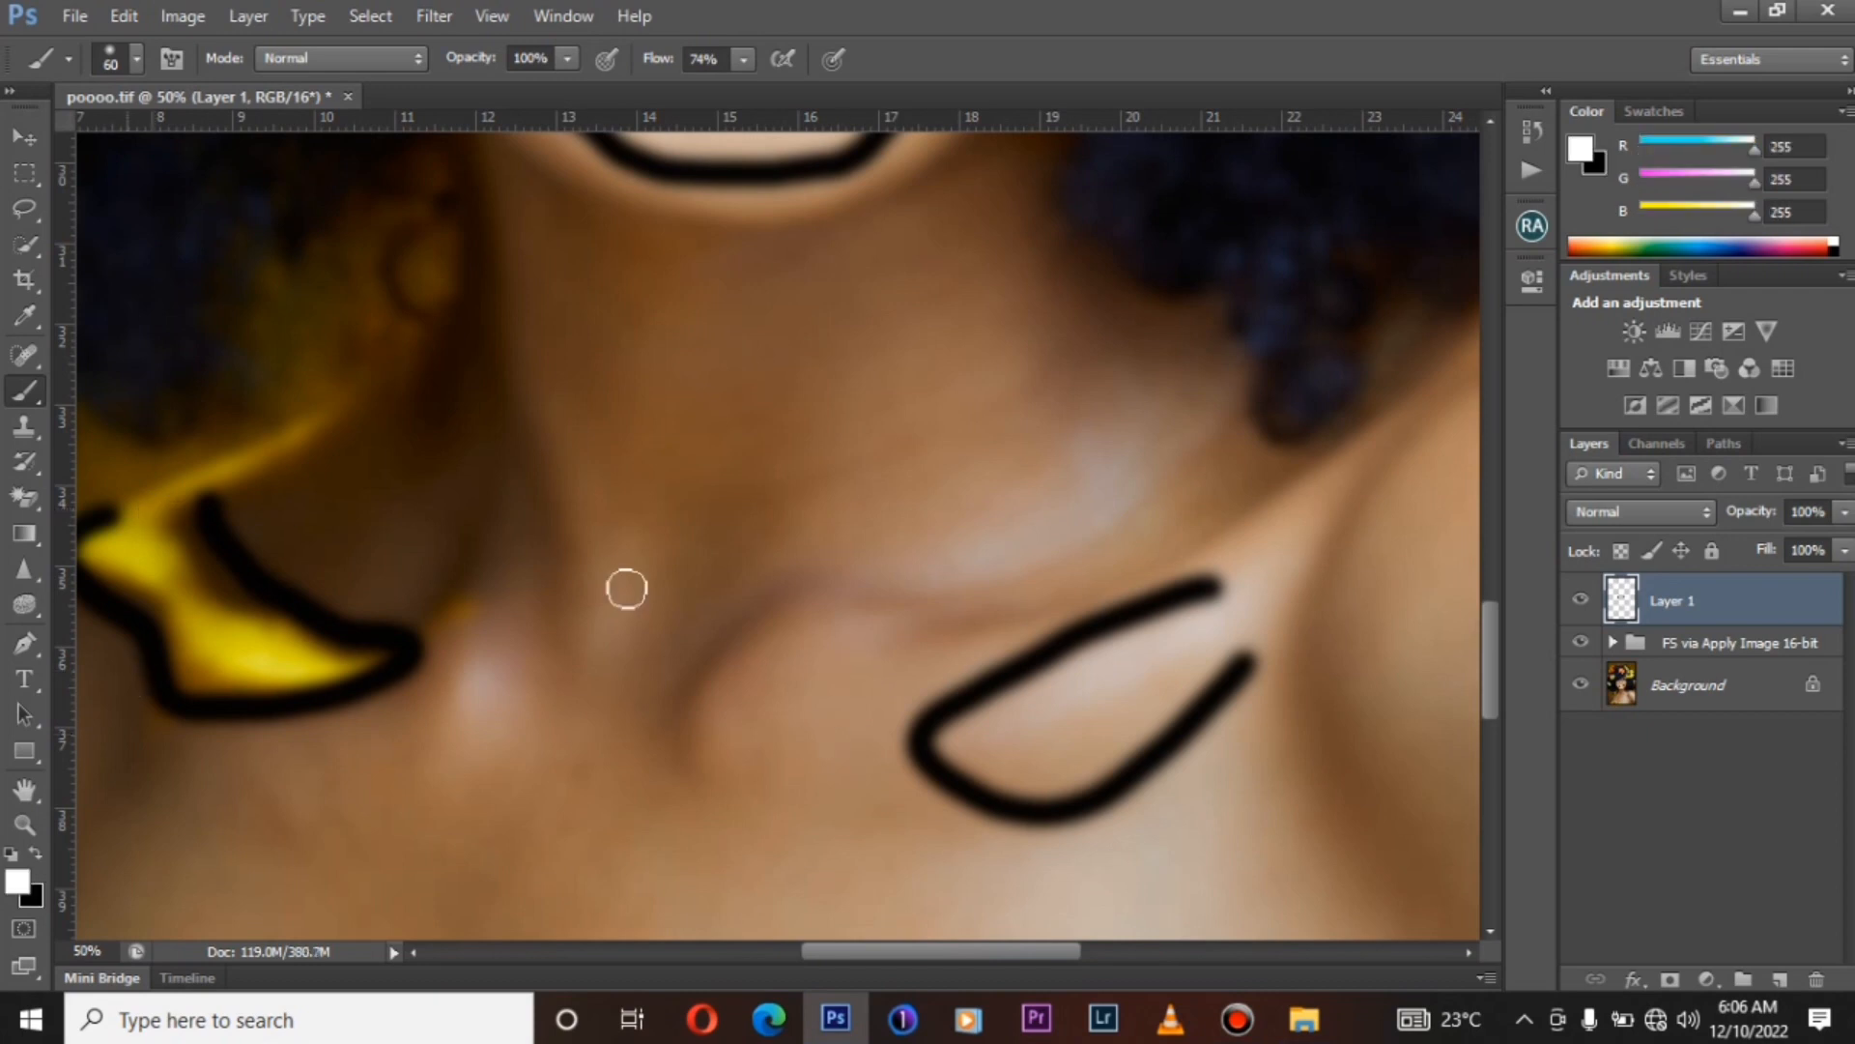
mouse_move(505, 232)
left_mouse_down()
mouse_move(1019, 443)
mouse_move(837, 277)
mouse_move(713, 303)
left_mouse_up()
left_click_drag(1494, 645, 1499, 706)
mouse_move(908, 465)
left_mouse_down()
mouse_move(673, 763)
mouse_move(263, 820)
mouse_move(175, 622)
mouse_move(256, 474)
mouse_move(319, 464)
left_mouse_up()
Switch the brush colour back to black and outline the bright areas of the chest and the brighter upper arm.
key("x")
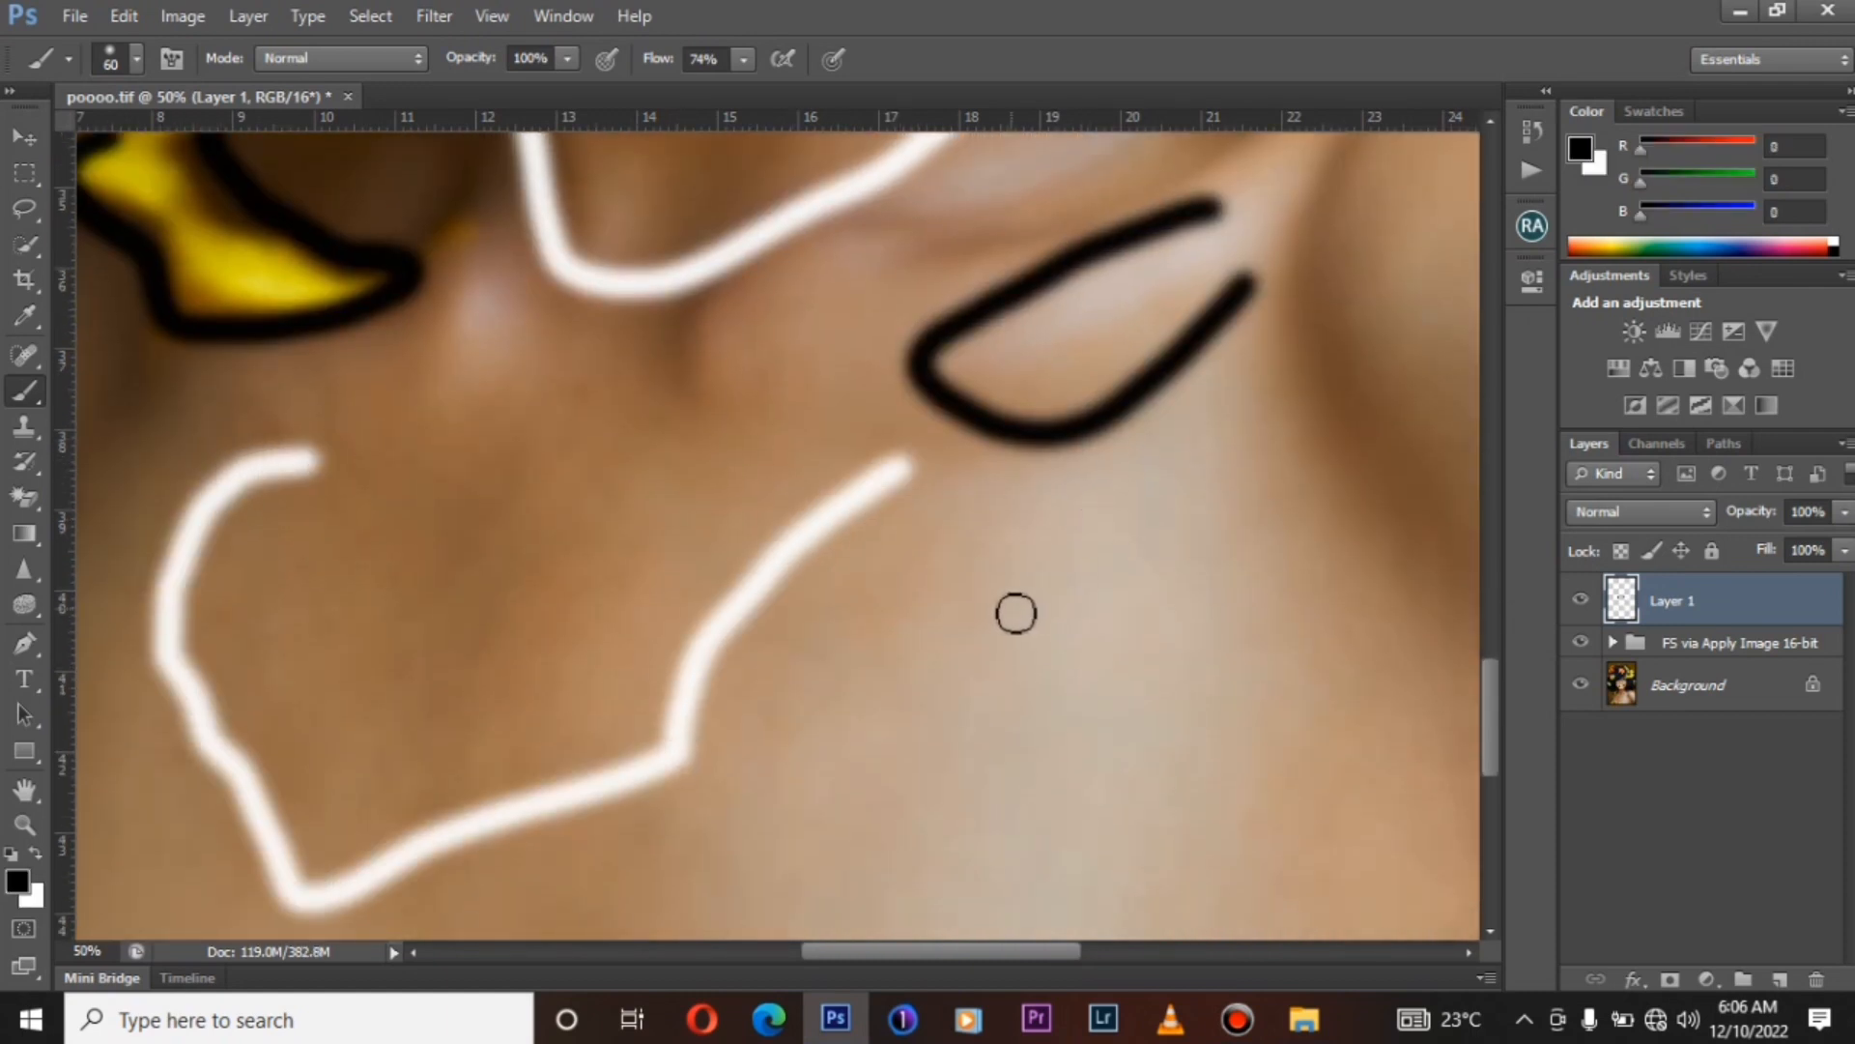
mouse_move(1016, 527)
left_mouse_down()
mouse_move(902, 729)
mouse_move(860, 942)
left_mouse_up()
mouse_move(1150, 940)
left_mouse_down()
mouse_move(1233, 615)
mouse_move(1243, 422)
left_mouse_up()
left_click_drag(1026, 949, 1217, 935)
mouse_move(1164, 445)
left_mouse_down()
mouse_move(701, 121)
mouse_move(633, 290)
left_mouse_up()
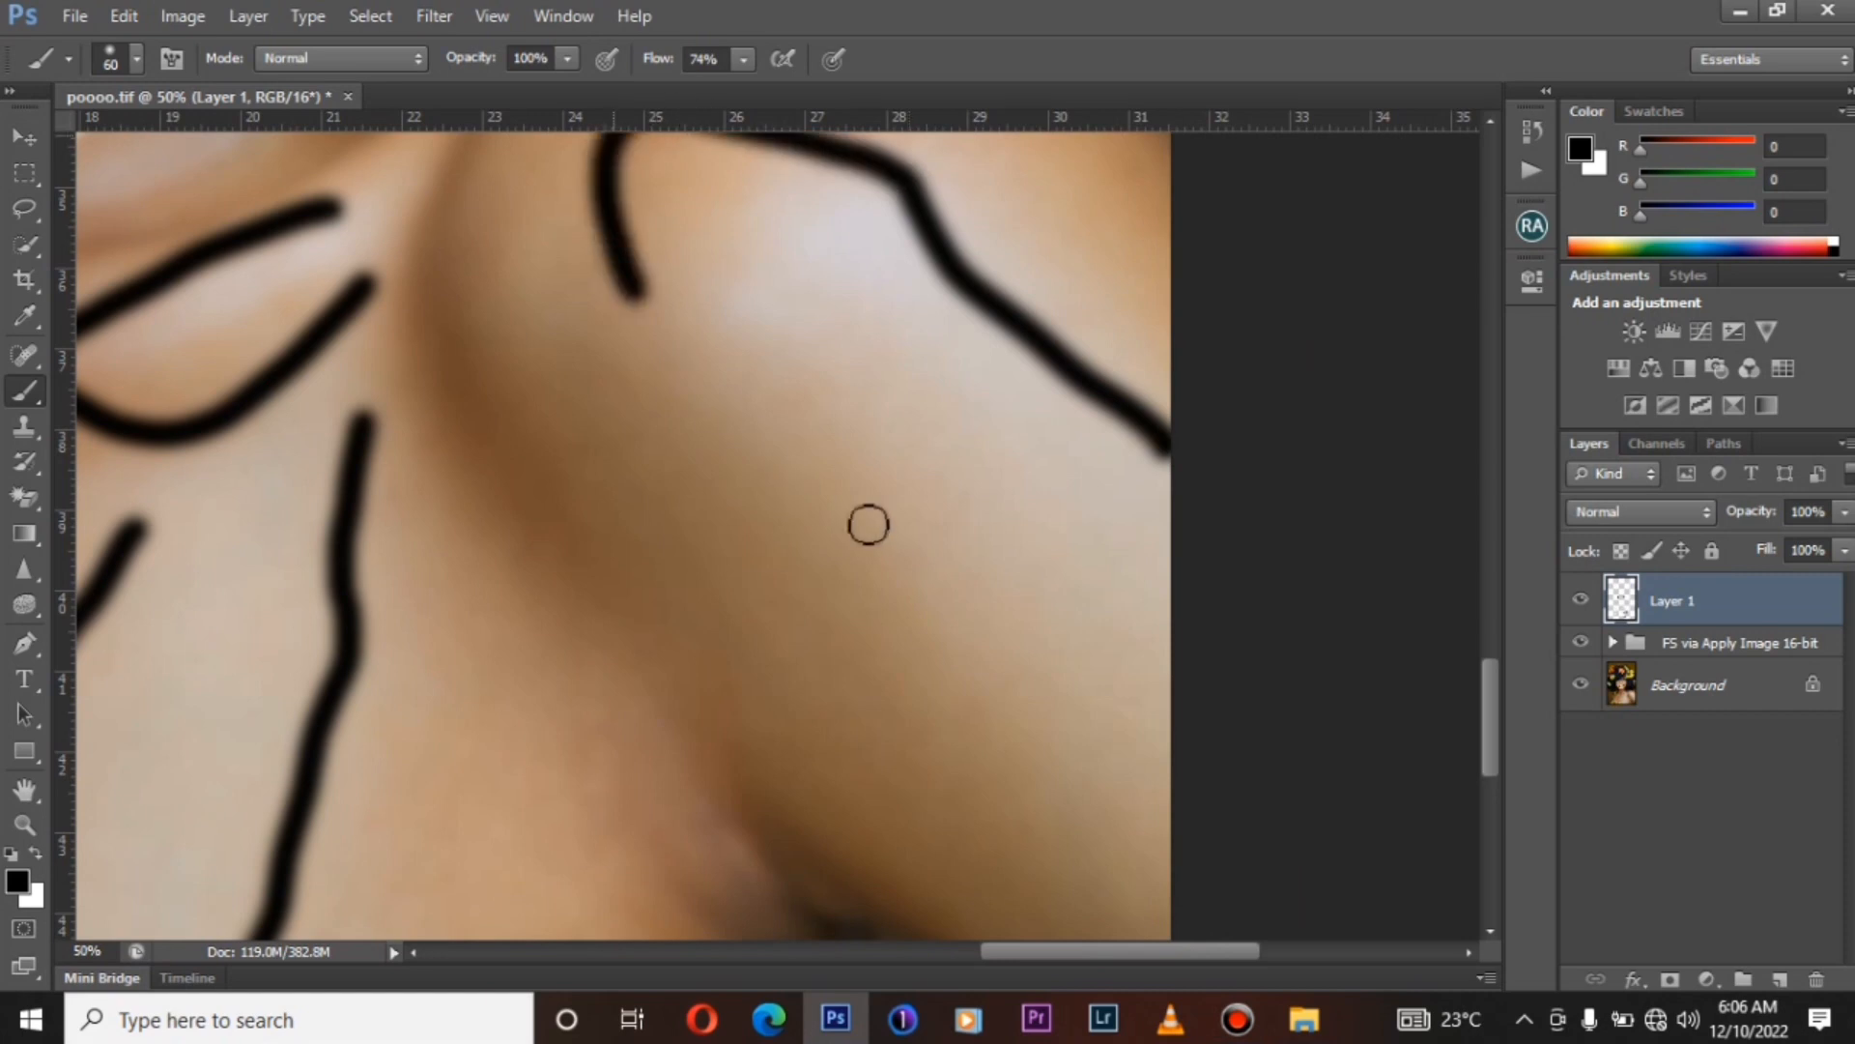
mouse_move(868, 525)
left_mouse_down()
mouse_move(1126, 595)
mouse_move(1213, 642)
left_mouse_up()
Outline the darker shoulder in white and delete the layer holding all the marks.
key("x")
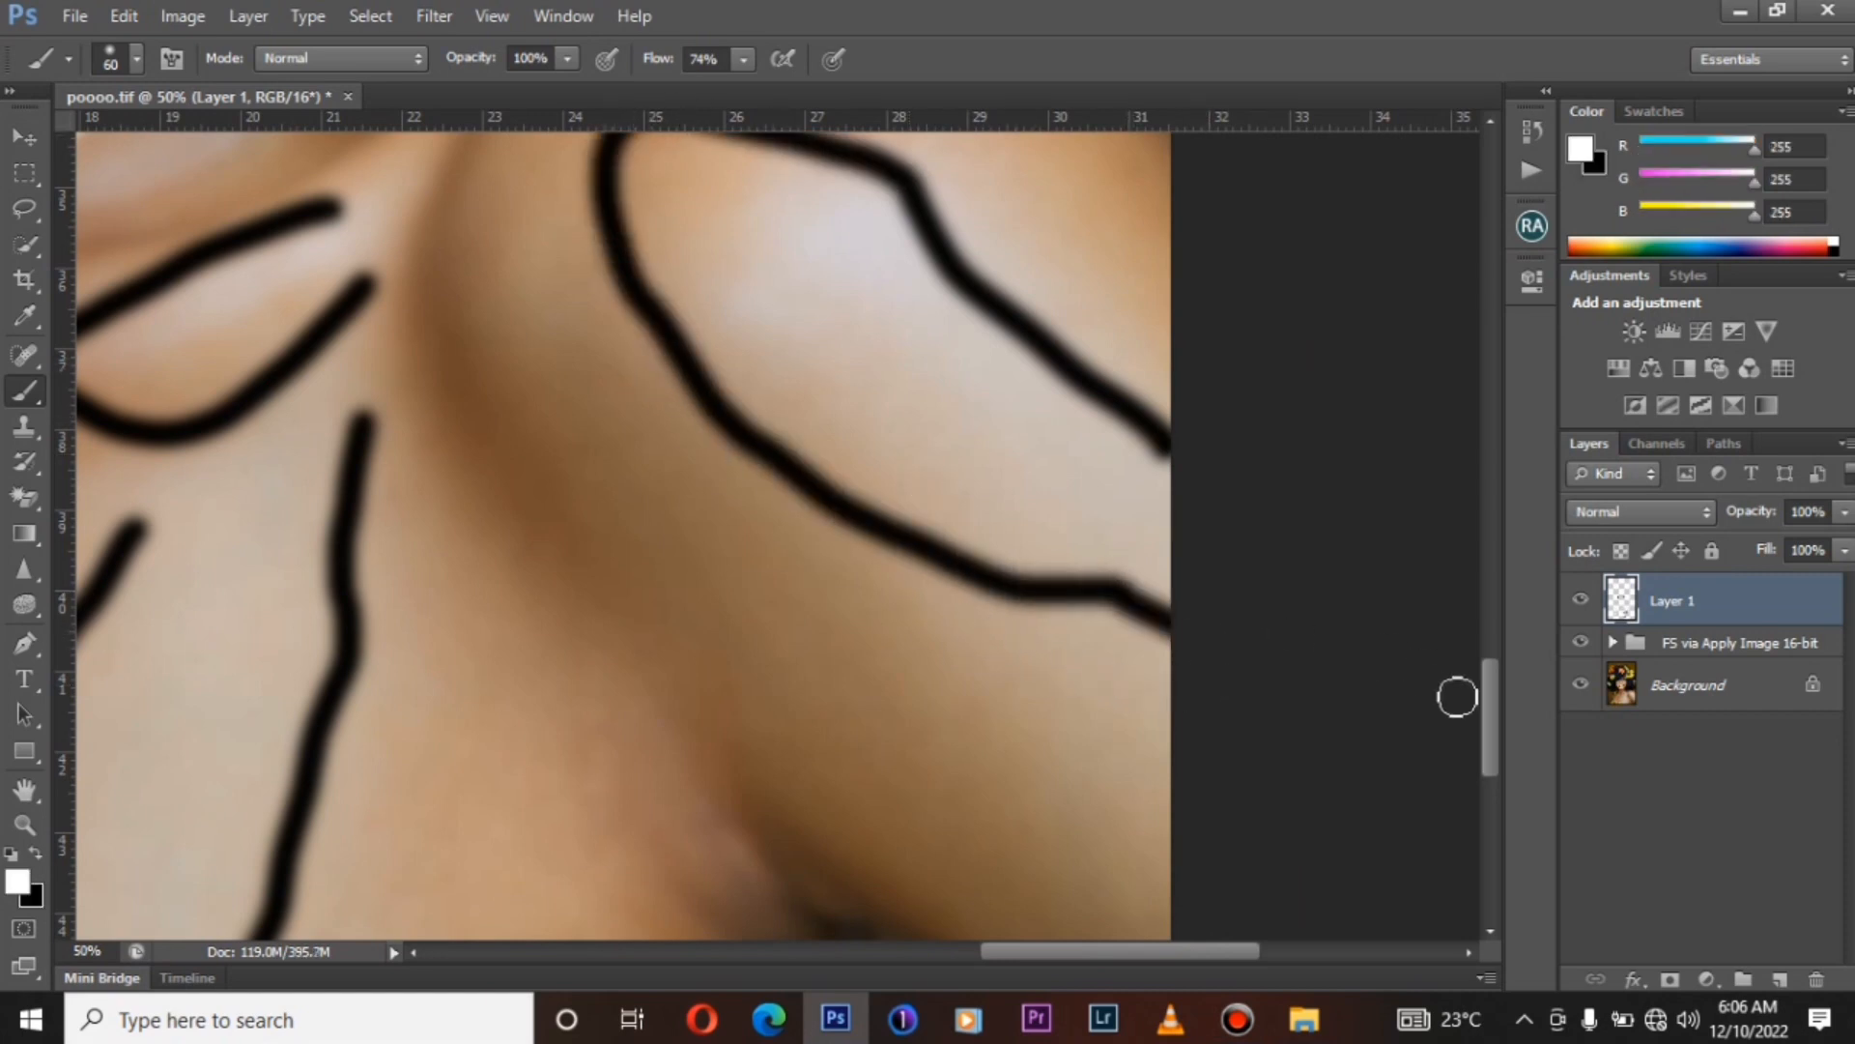
left_click_drag(1493, 682, 1488, 585)
left_click_drag(1087, 943, 949, 943)
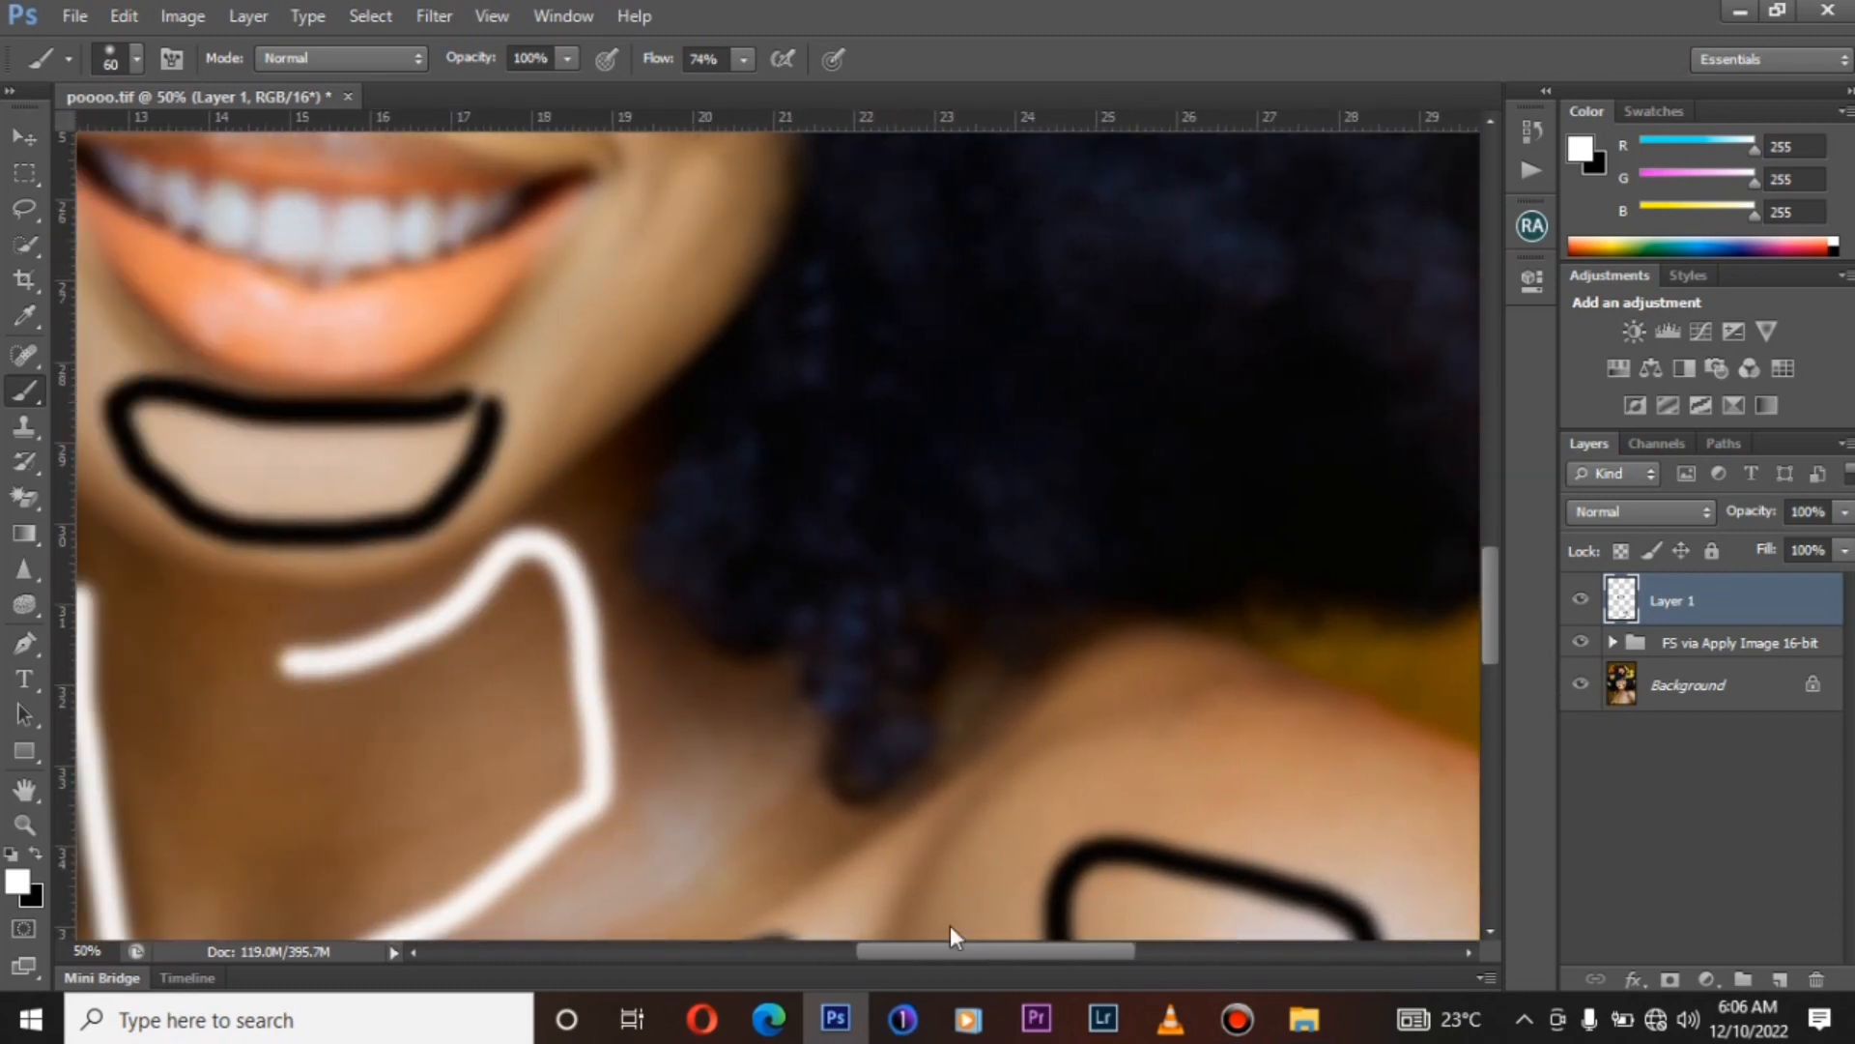
left_click_drag(1489, 613, 1472, 557)
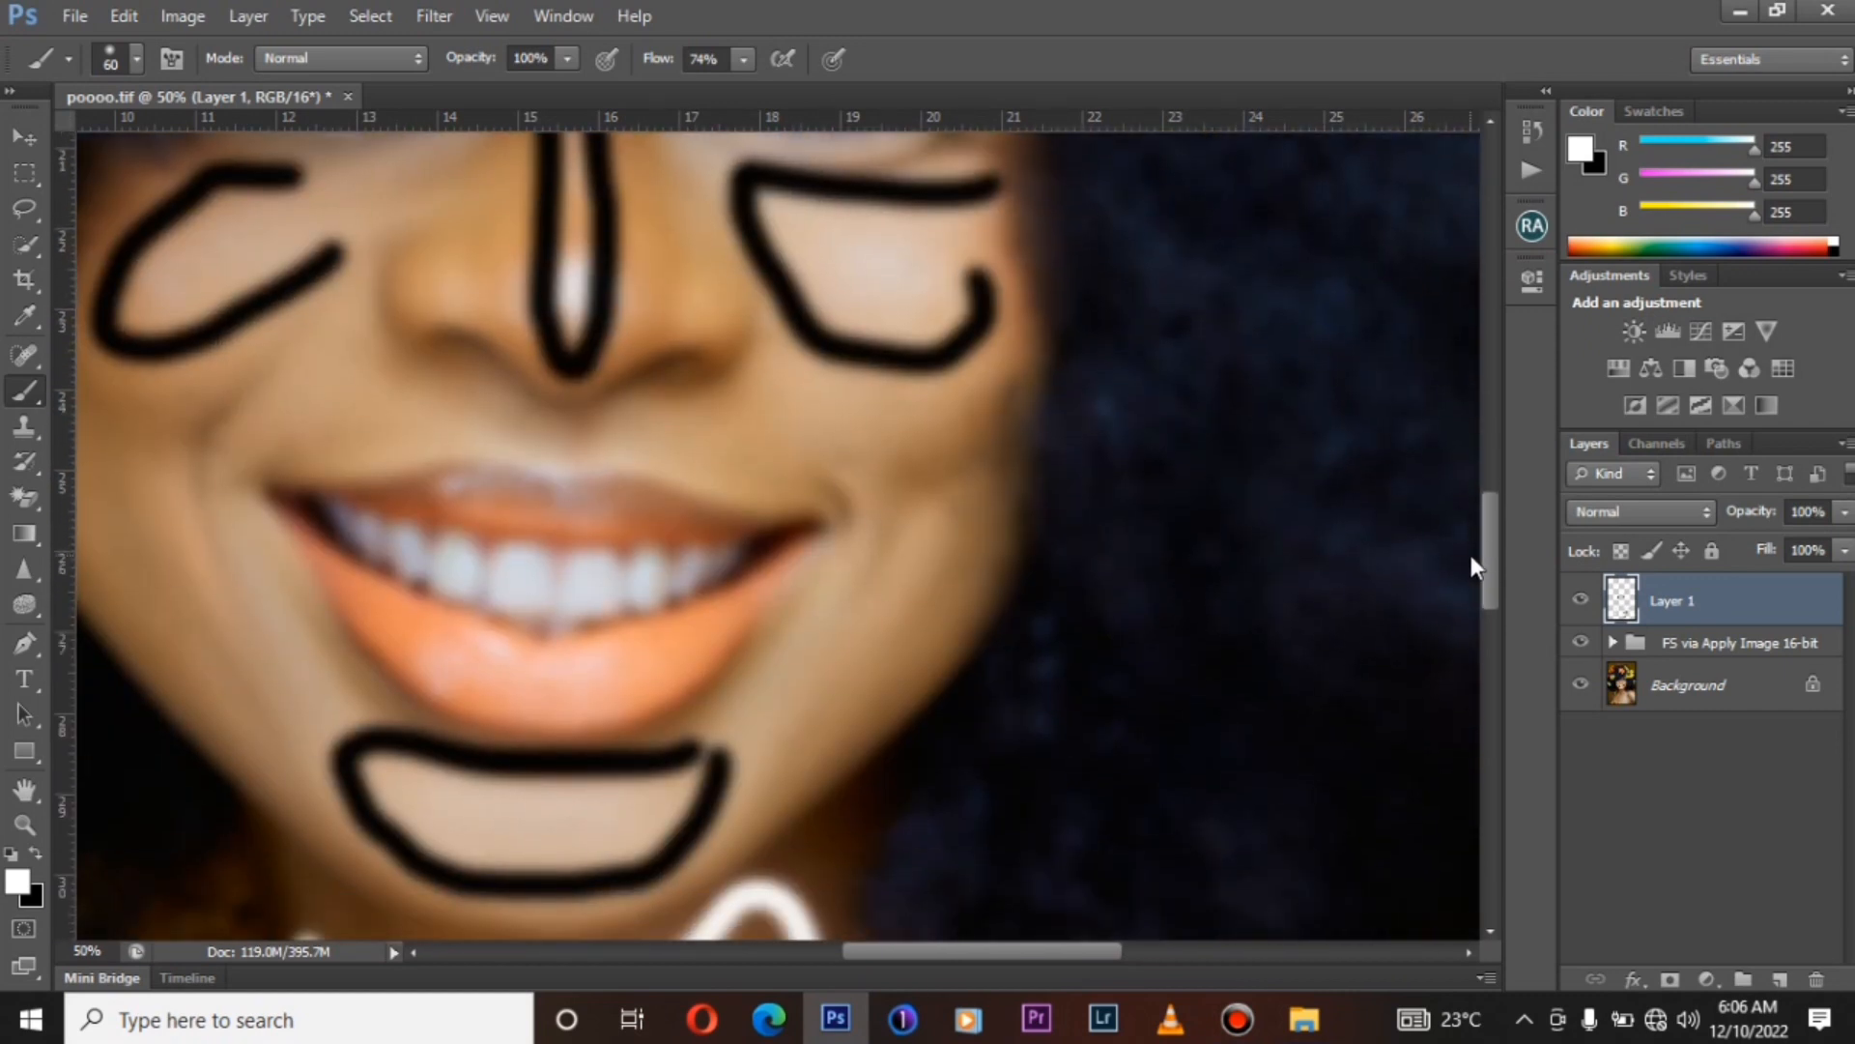
scroll(1474, 561, "down", 4)
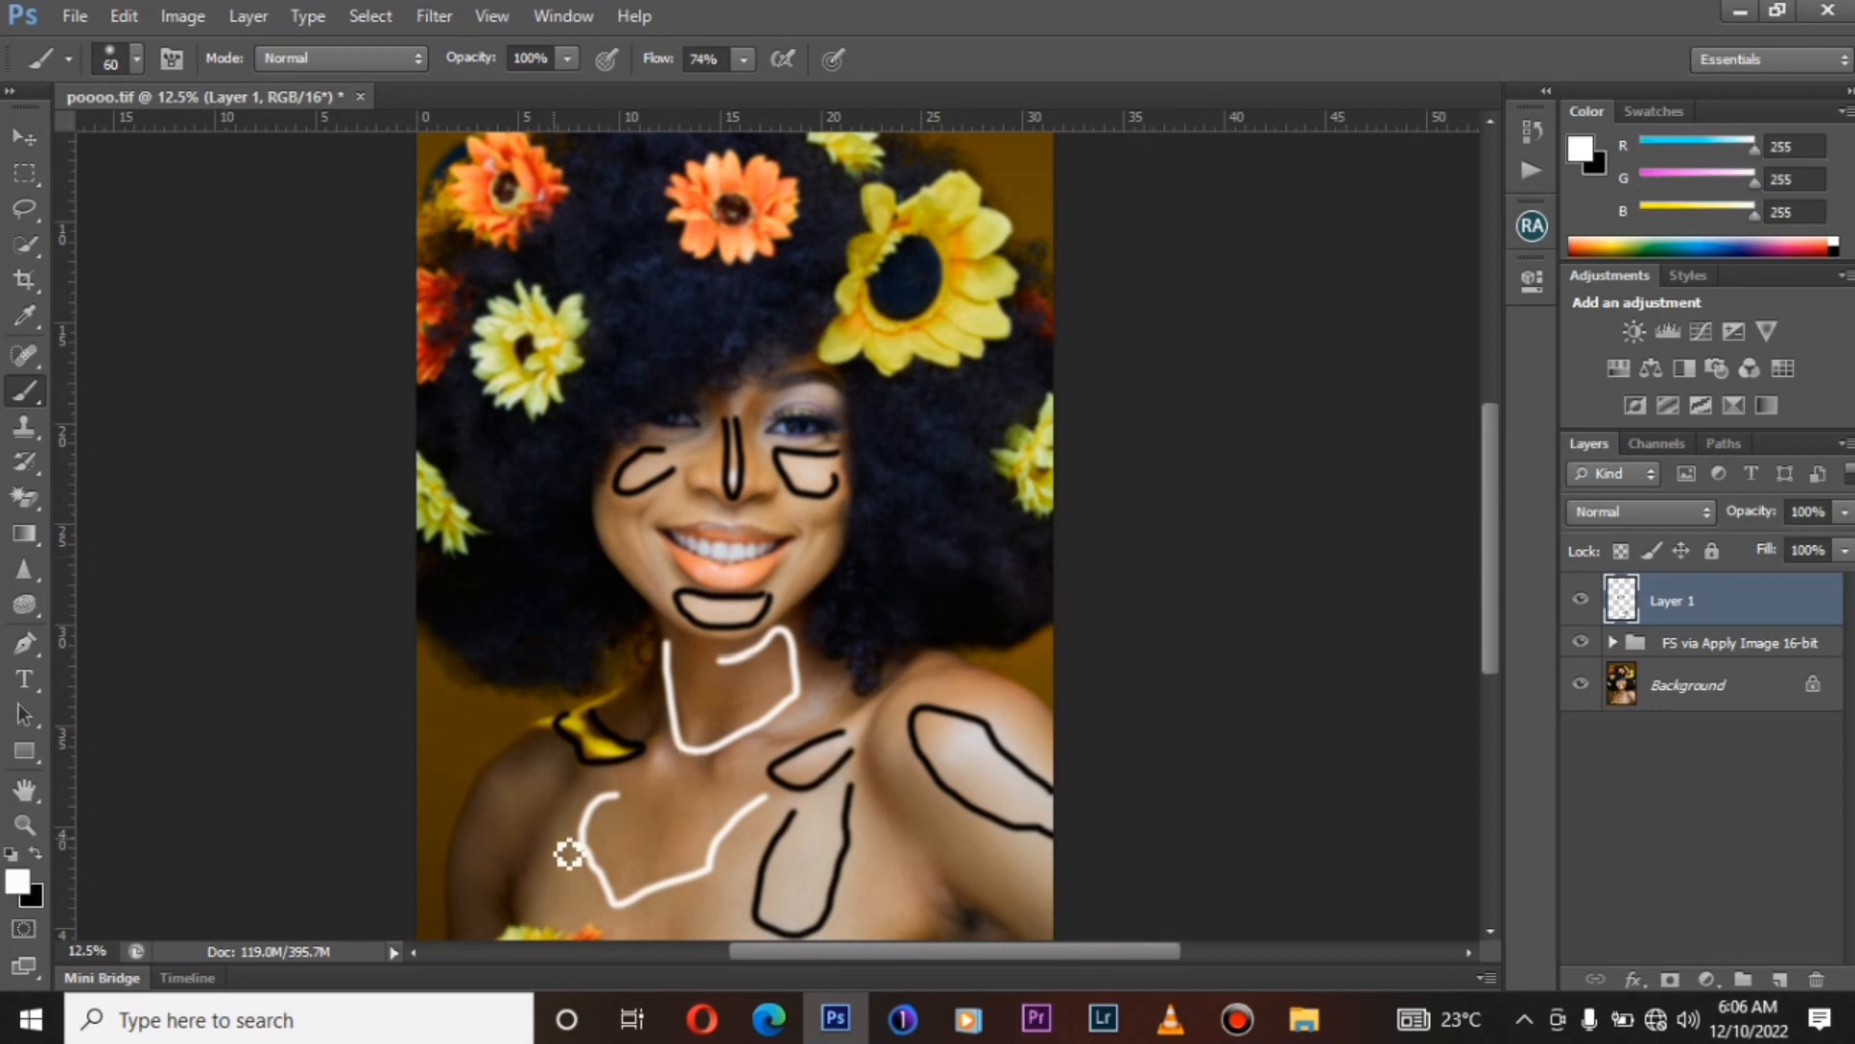
mouse_move(591, 778)
left_mouse_down()
mouse_move(517, 893)
mouse_move(475, 918)
mouse_move(466, 860)
mouse_move(527, 785)
left_mouse_up()
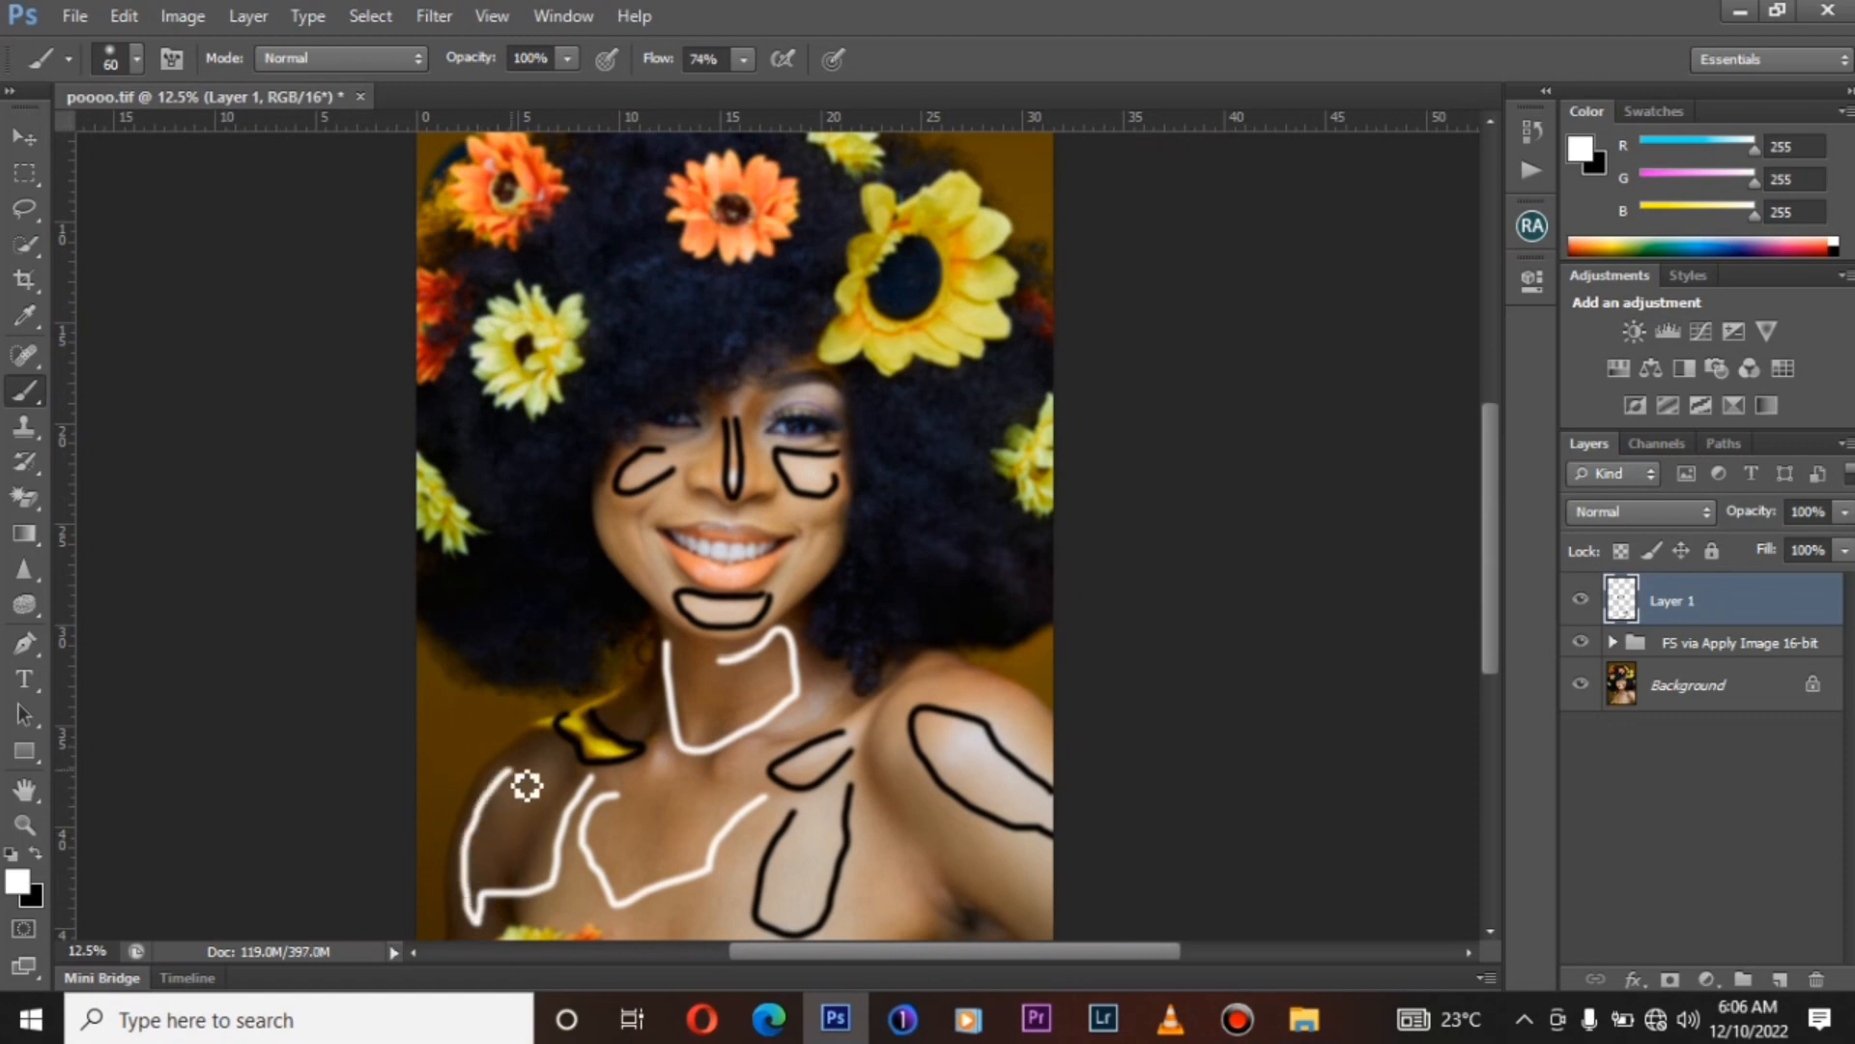
key("Delete")
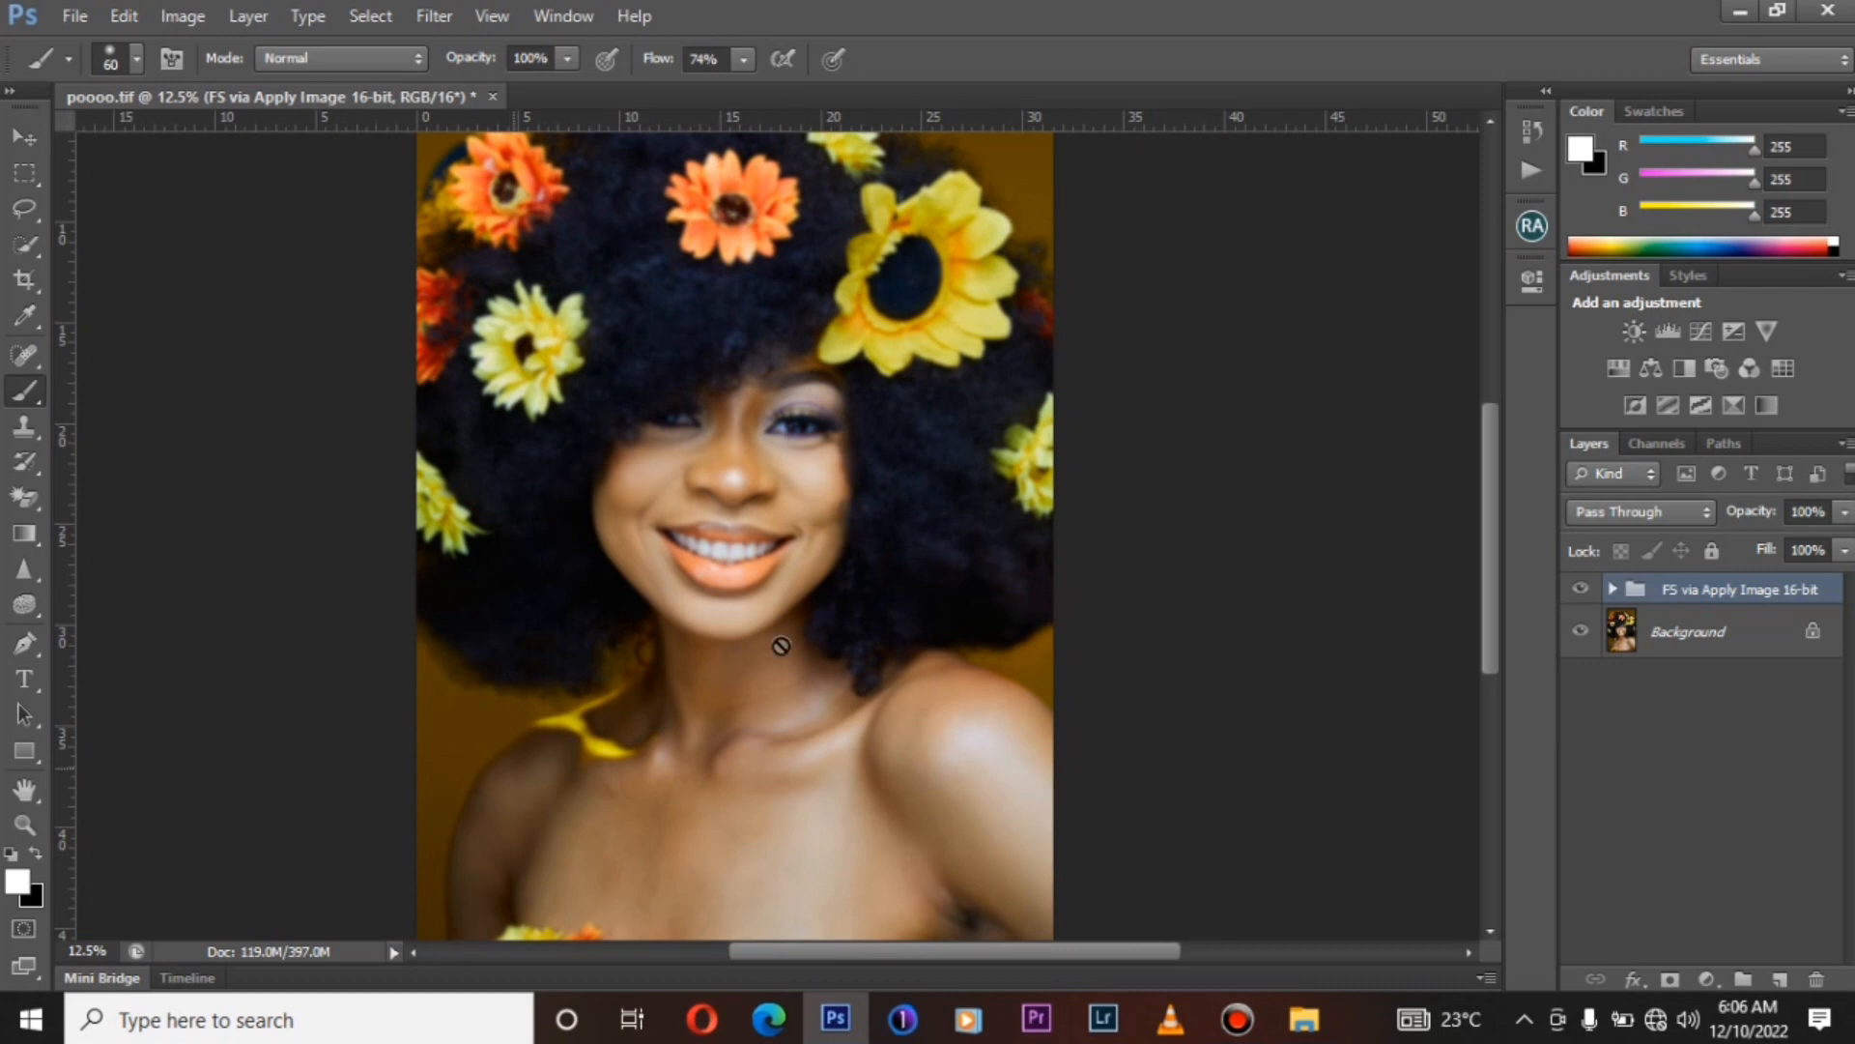
Select the Correcting Tones layer inside the FS via Apply Image 16-bit group and activate the Mixer Brush.
left_click(1612, 589)
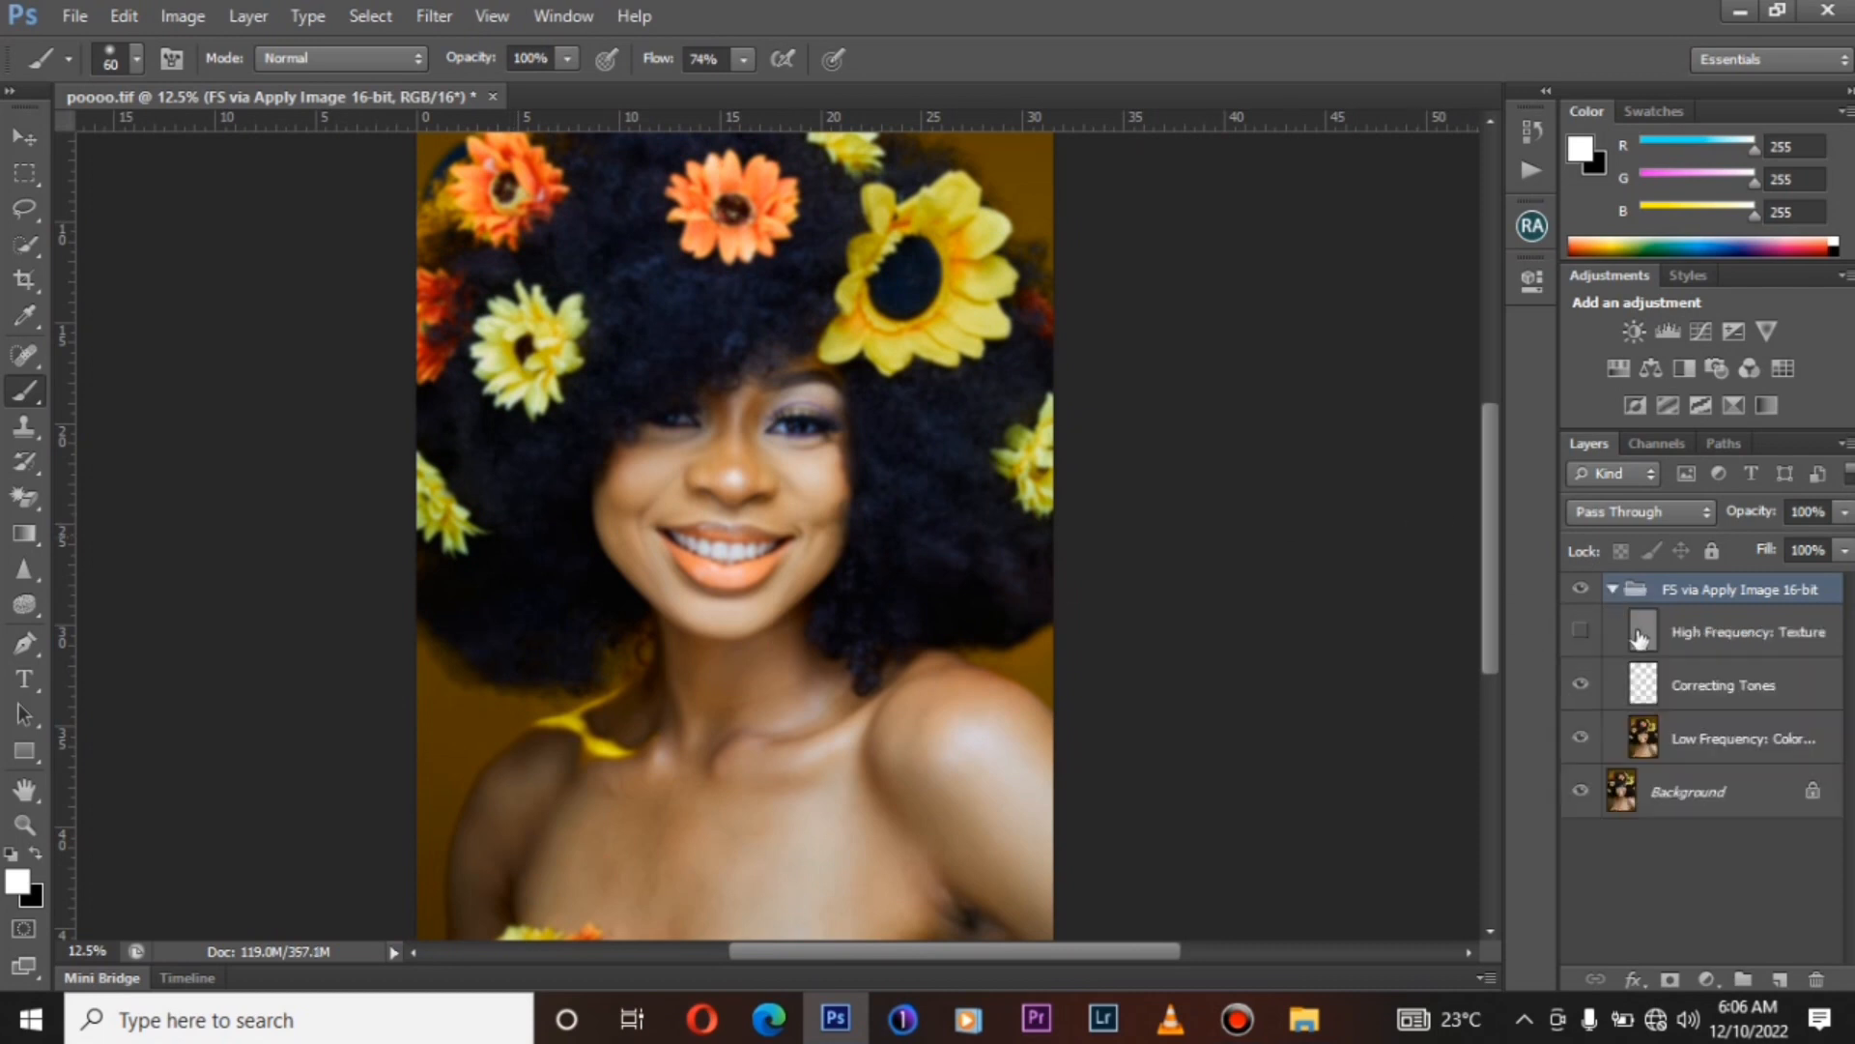
left_click(1671, 694)
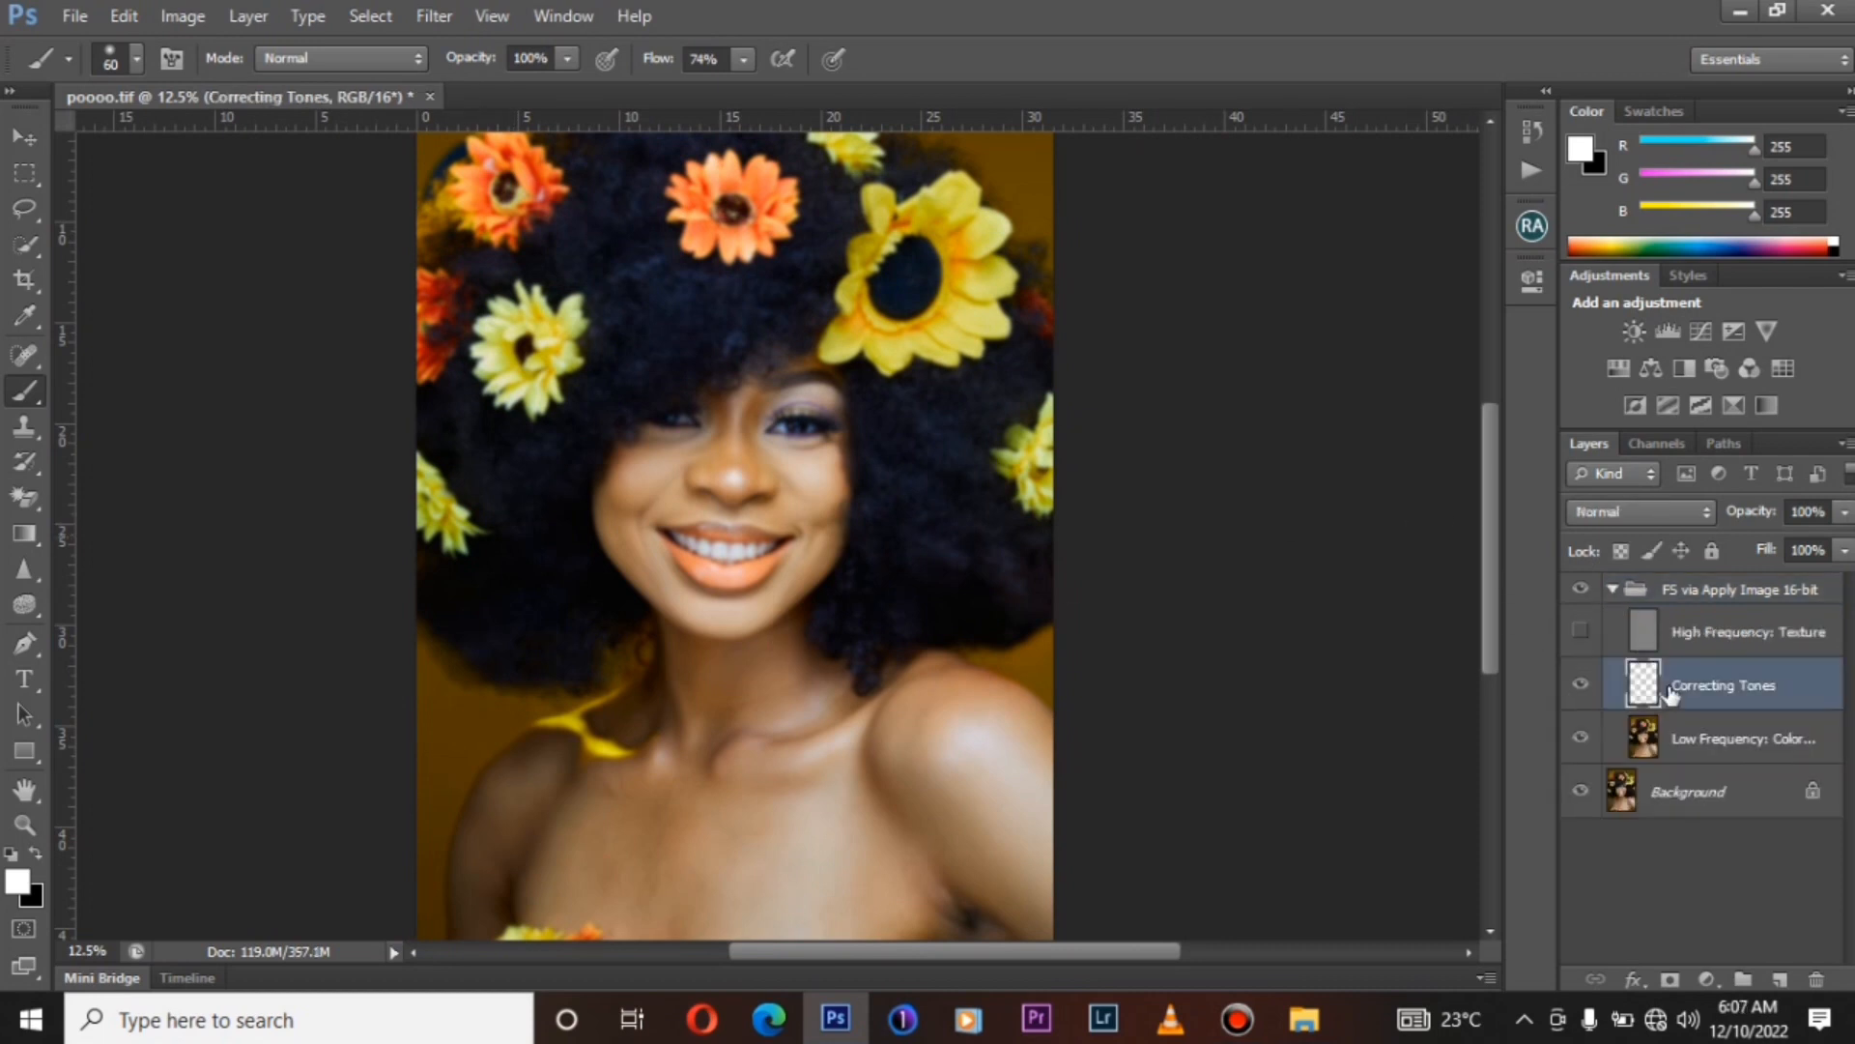
key("ctrl+plus")
key("ctrl+plus")
key("ctrl+plus")
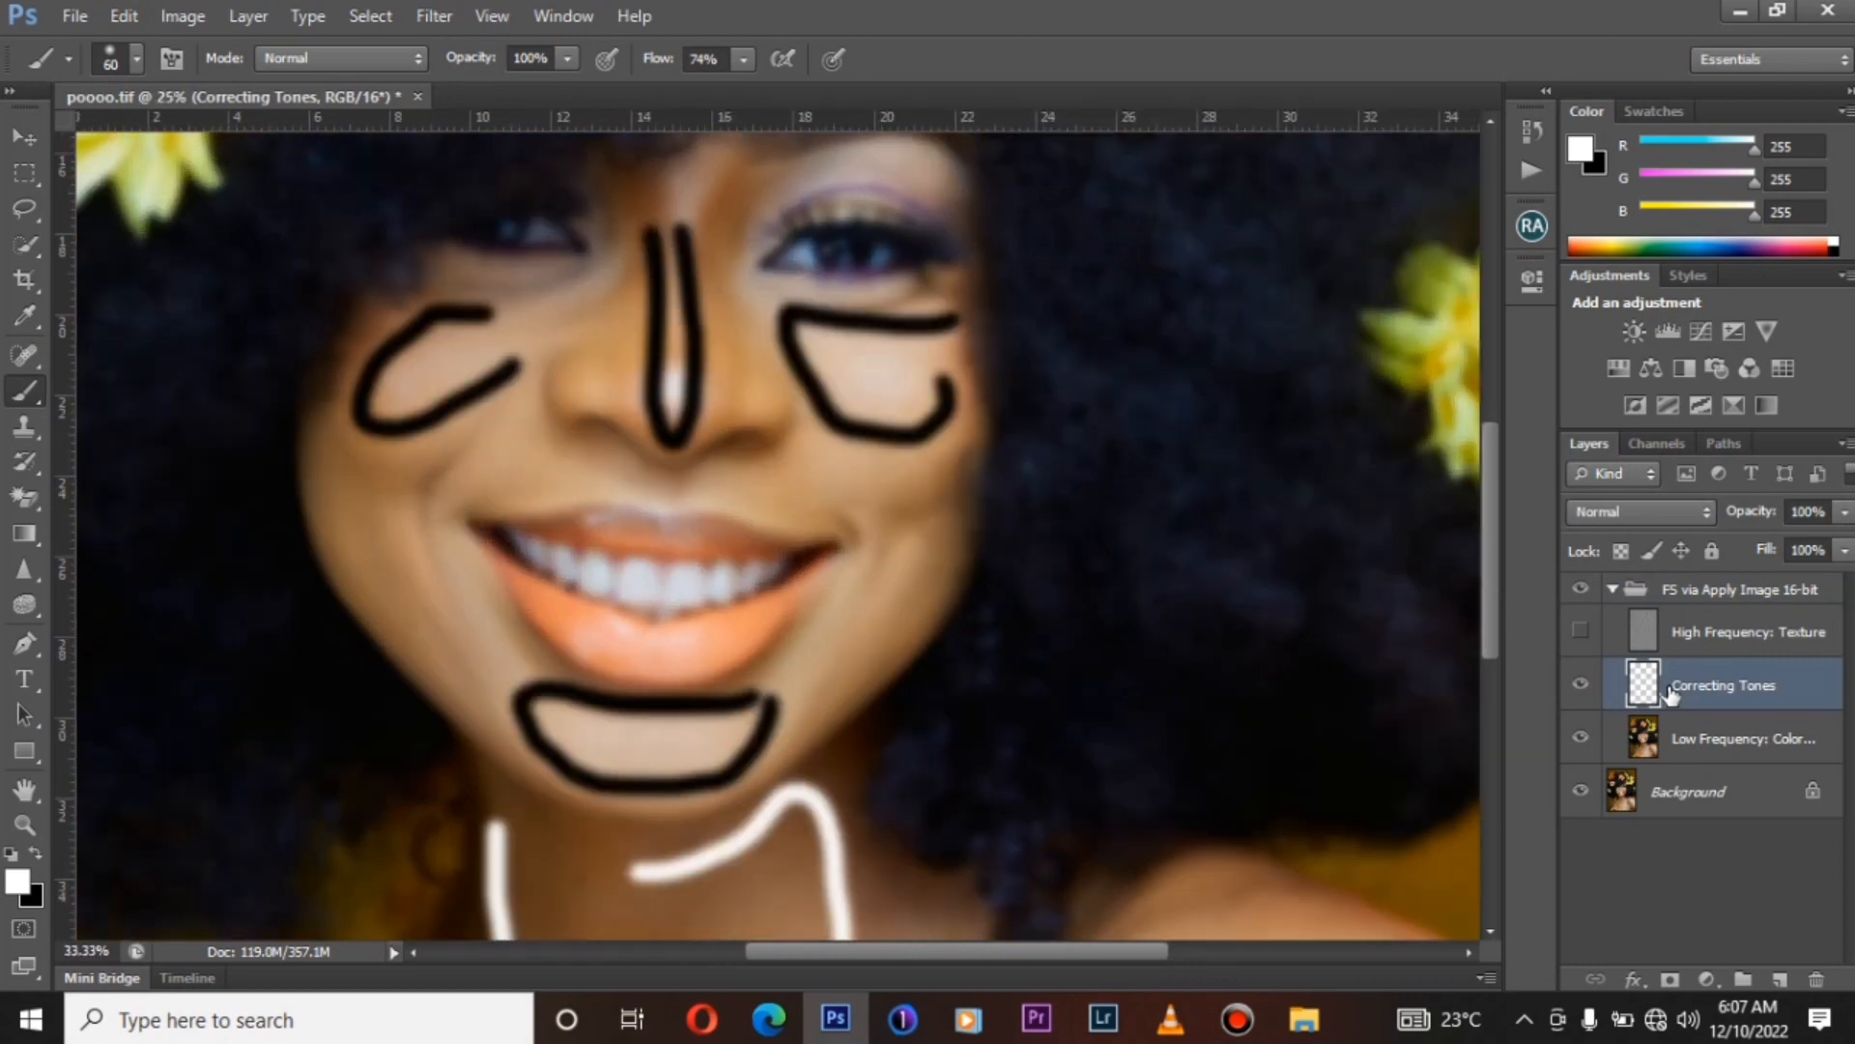
key("ctrl+plus")
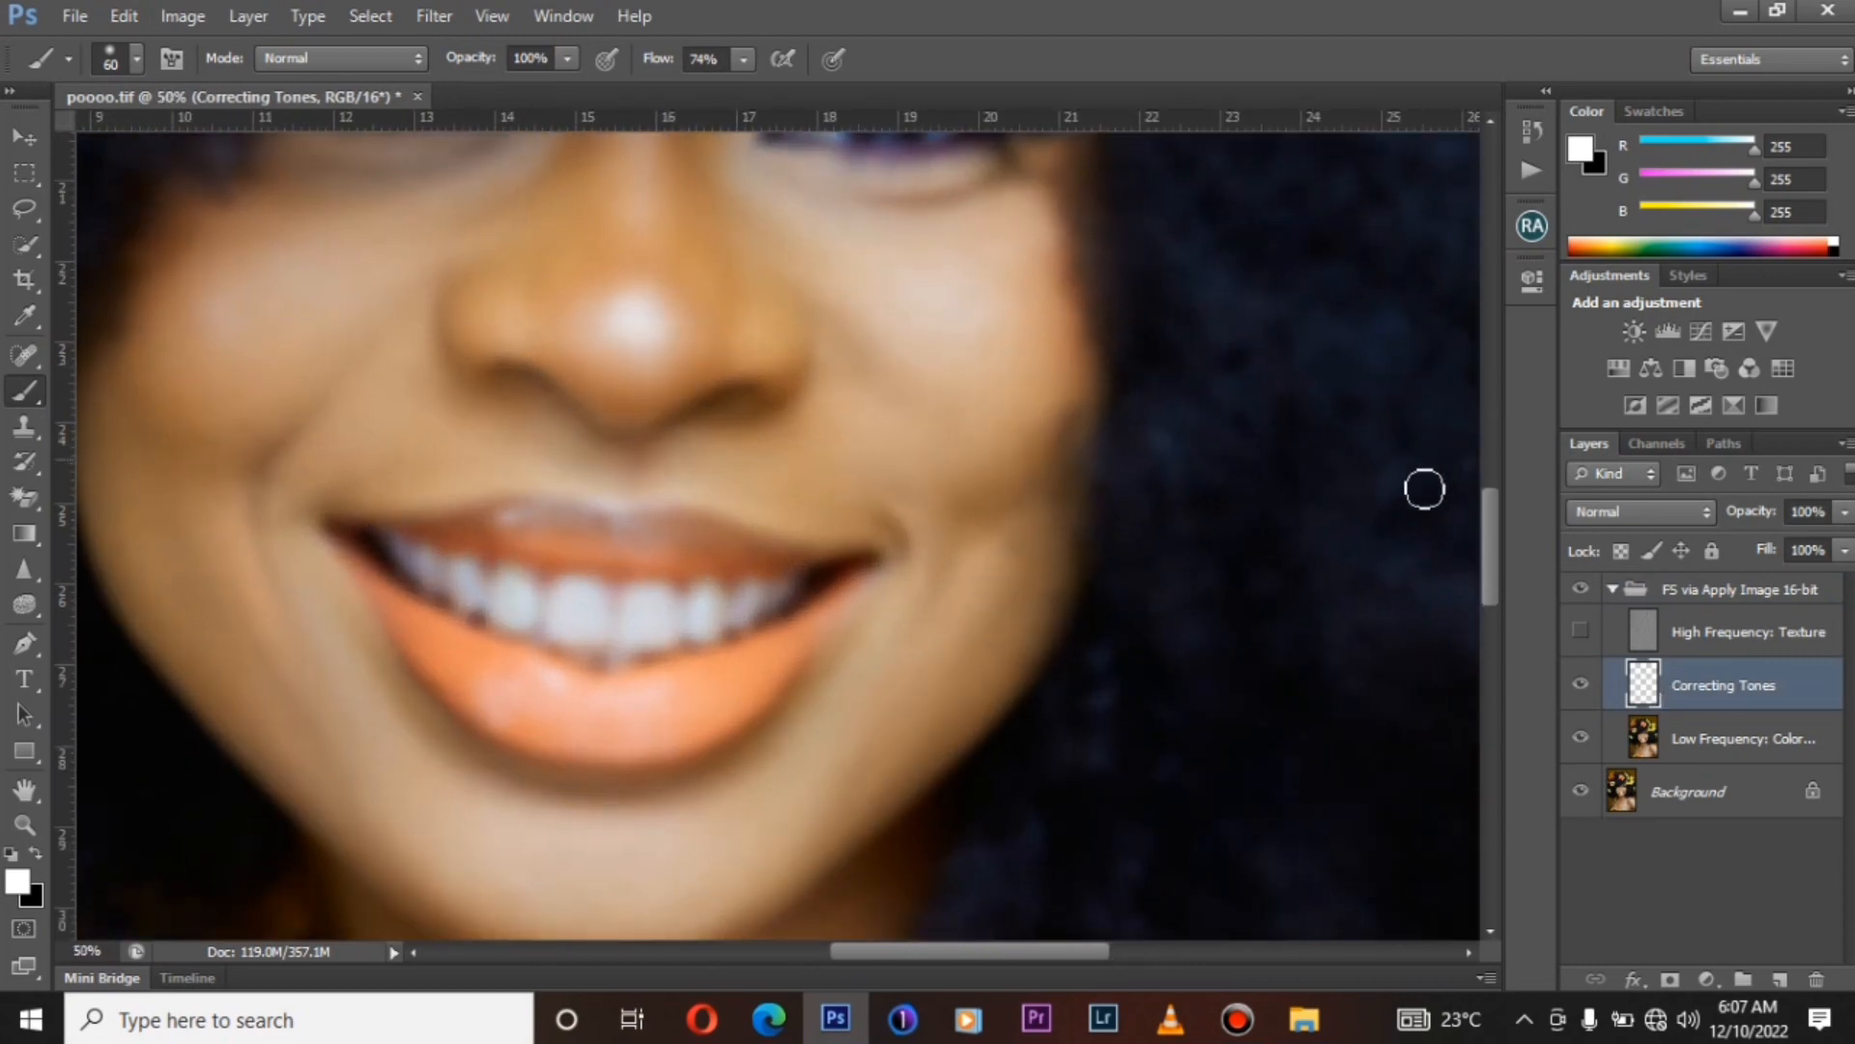
scroll(1487, 530, "up", 5)
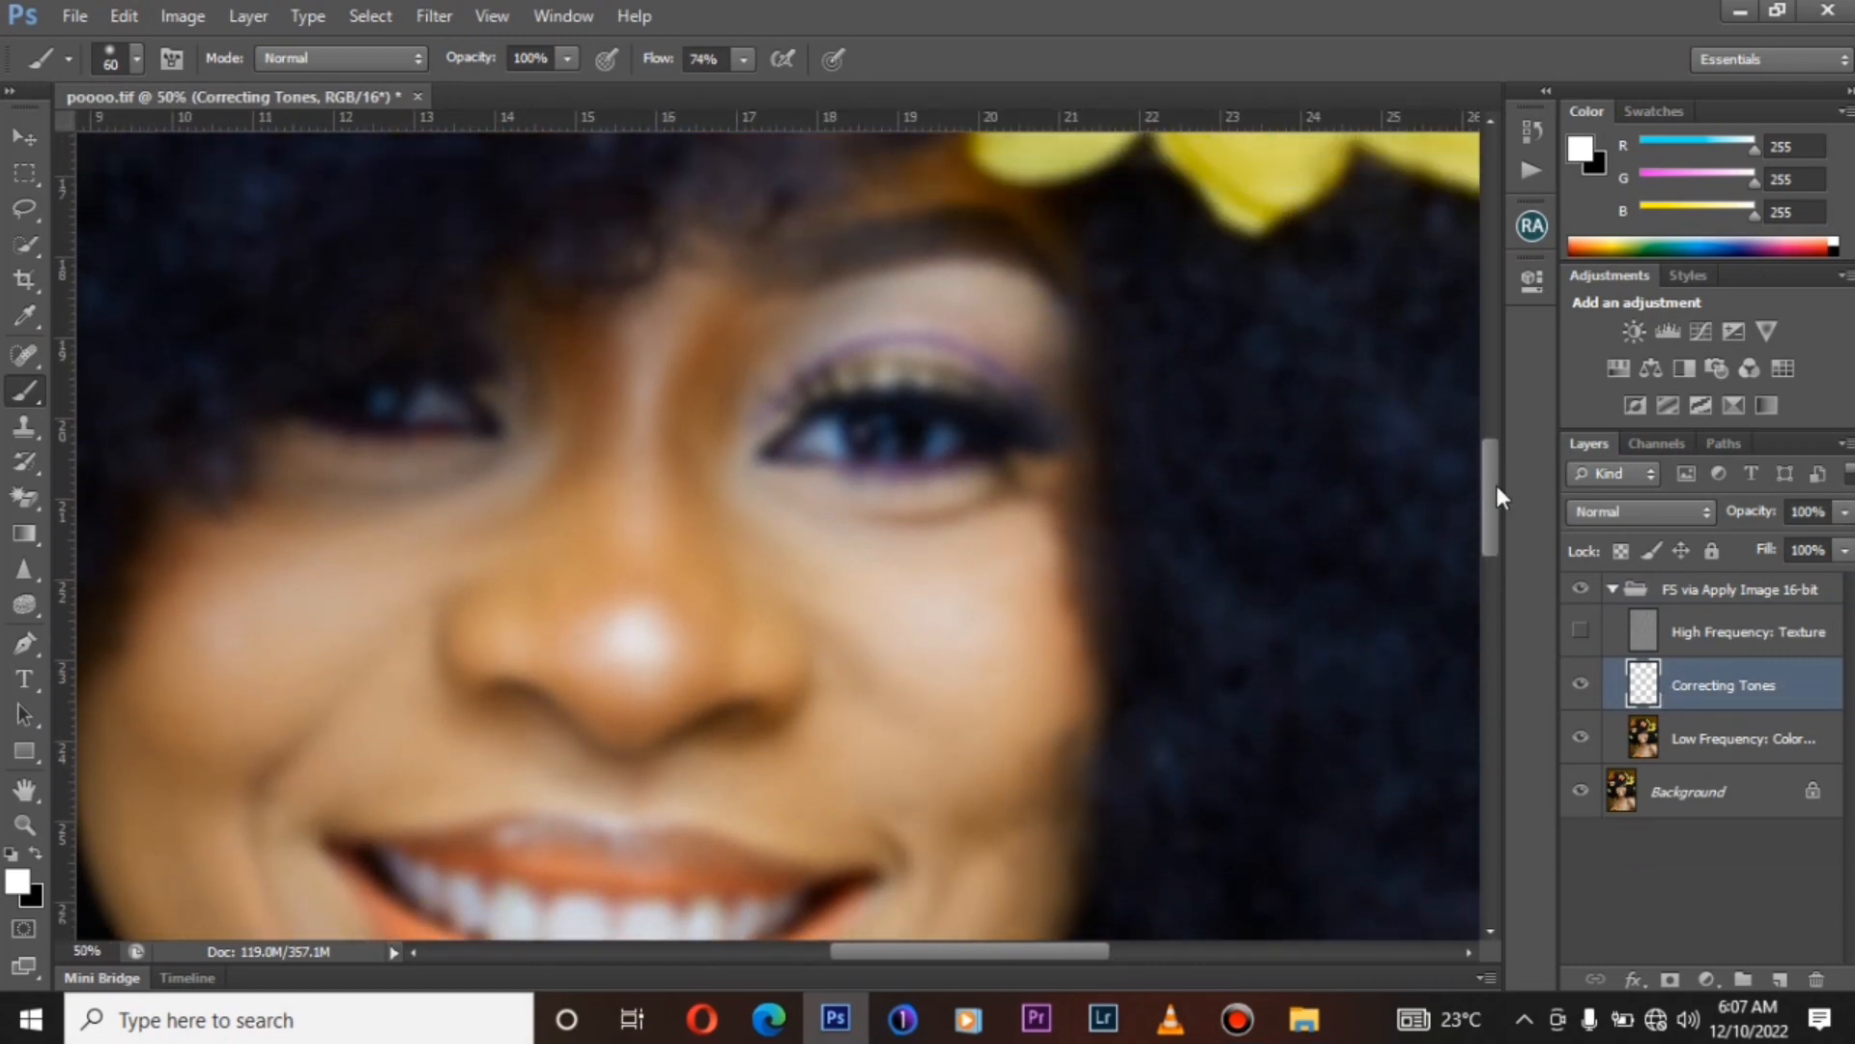
scroll(1498, 485, "down", 2)
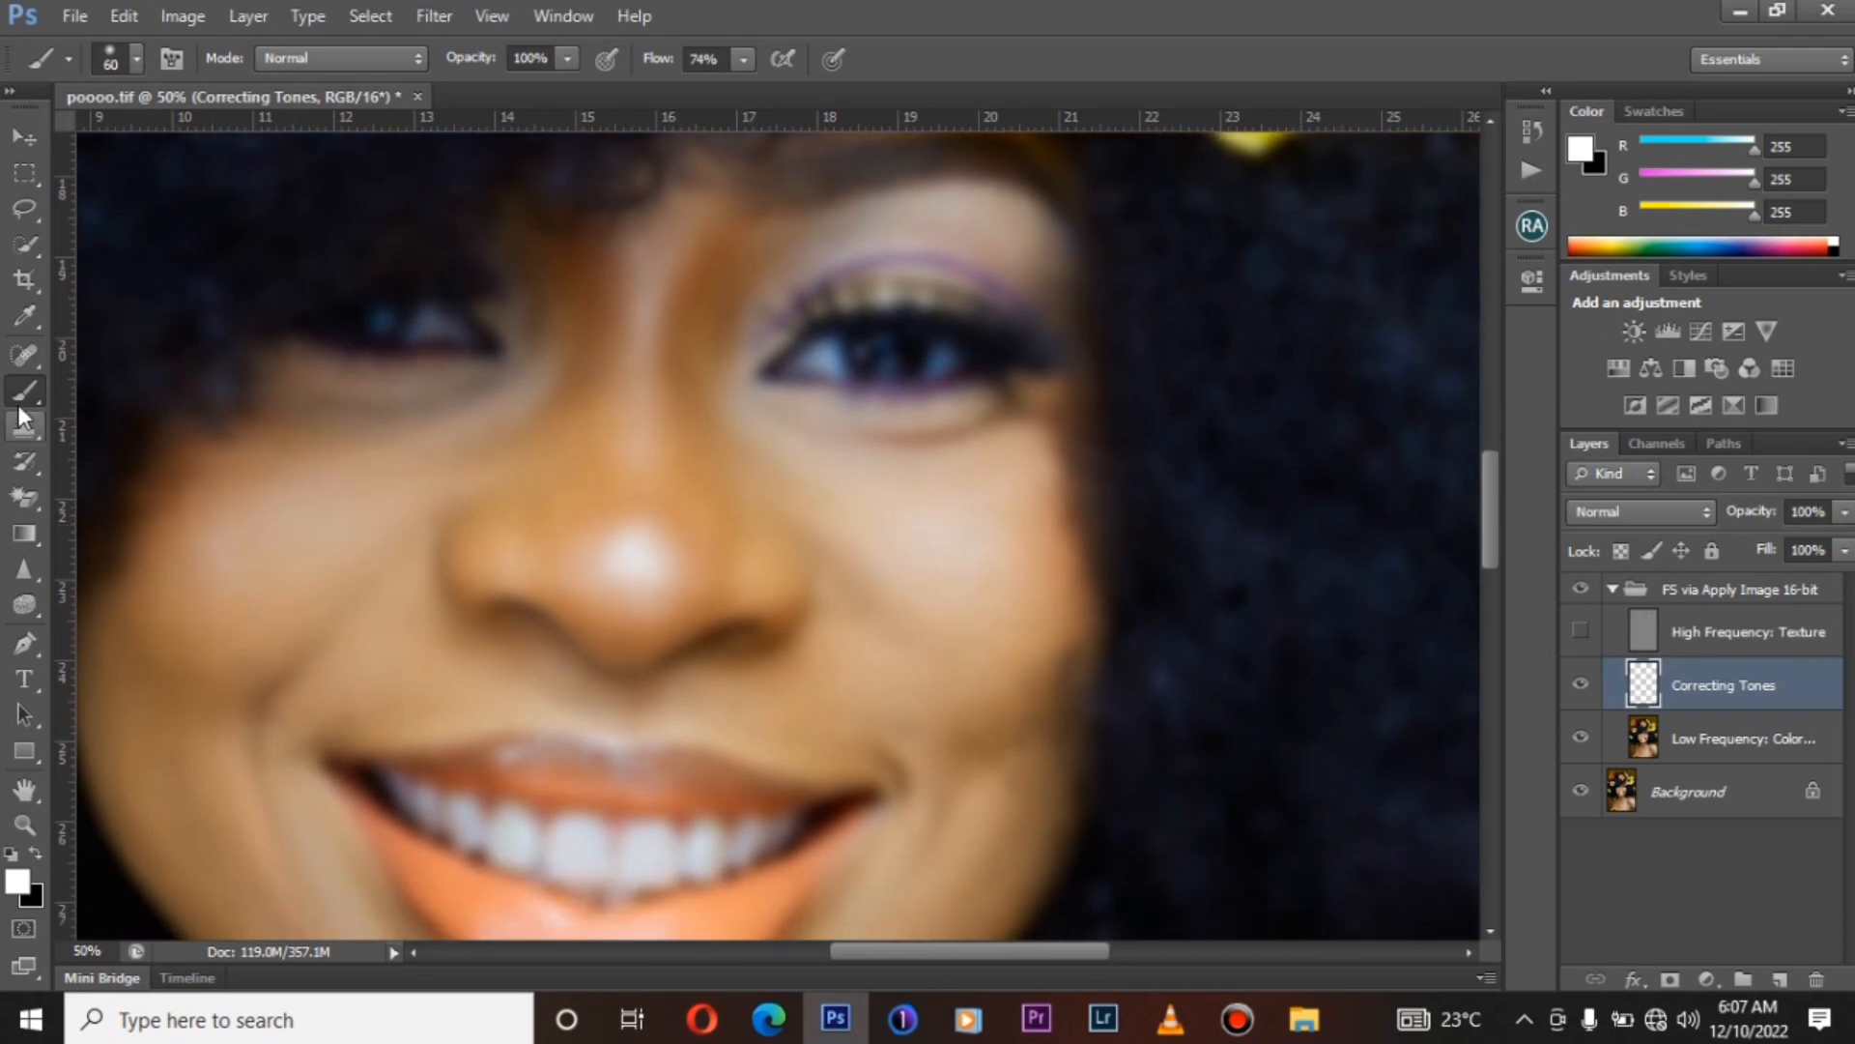
right_click(21, 410)
left_click(124, 466)
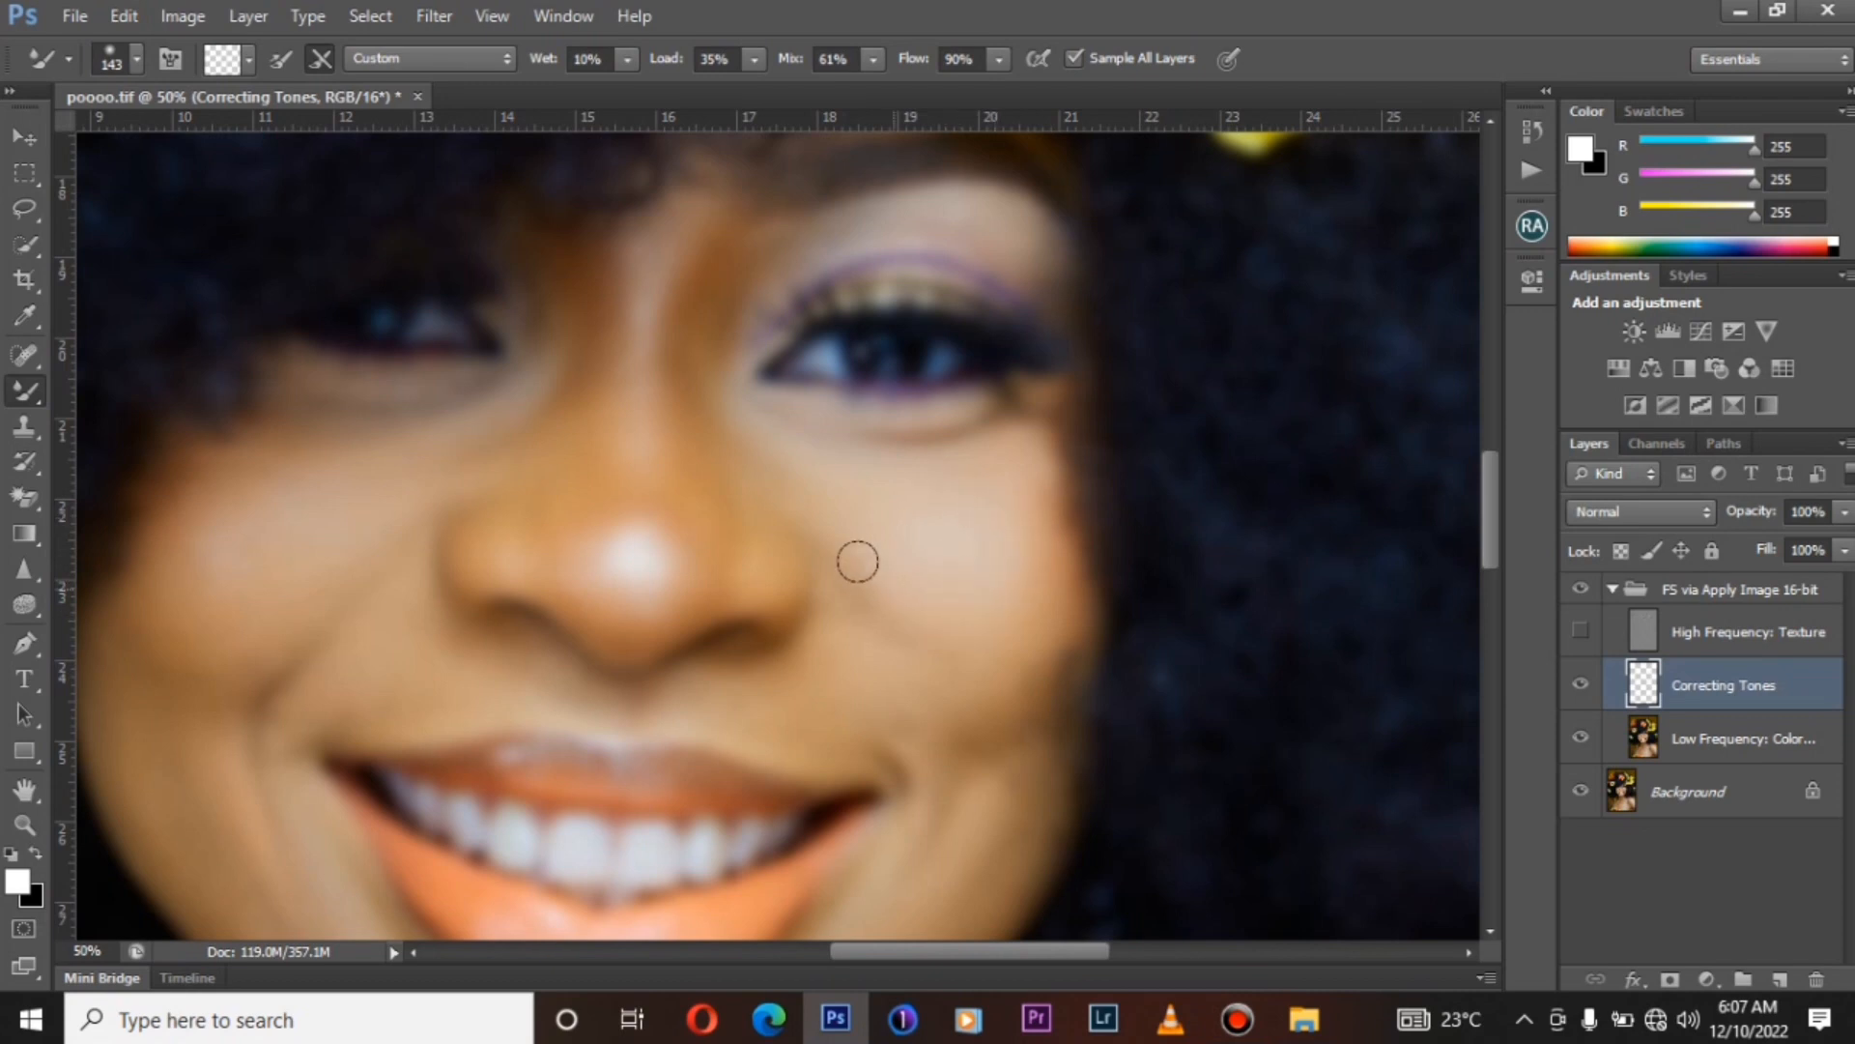
Blend the skin tones of the cheeks, jawline and nose bridge with the Mixer Brush on the Correcting Tones layer.
left_click(1583, 626)
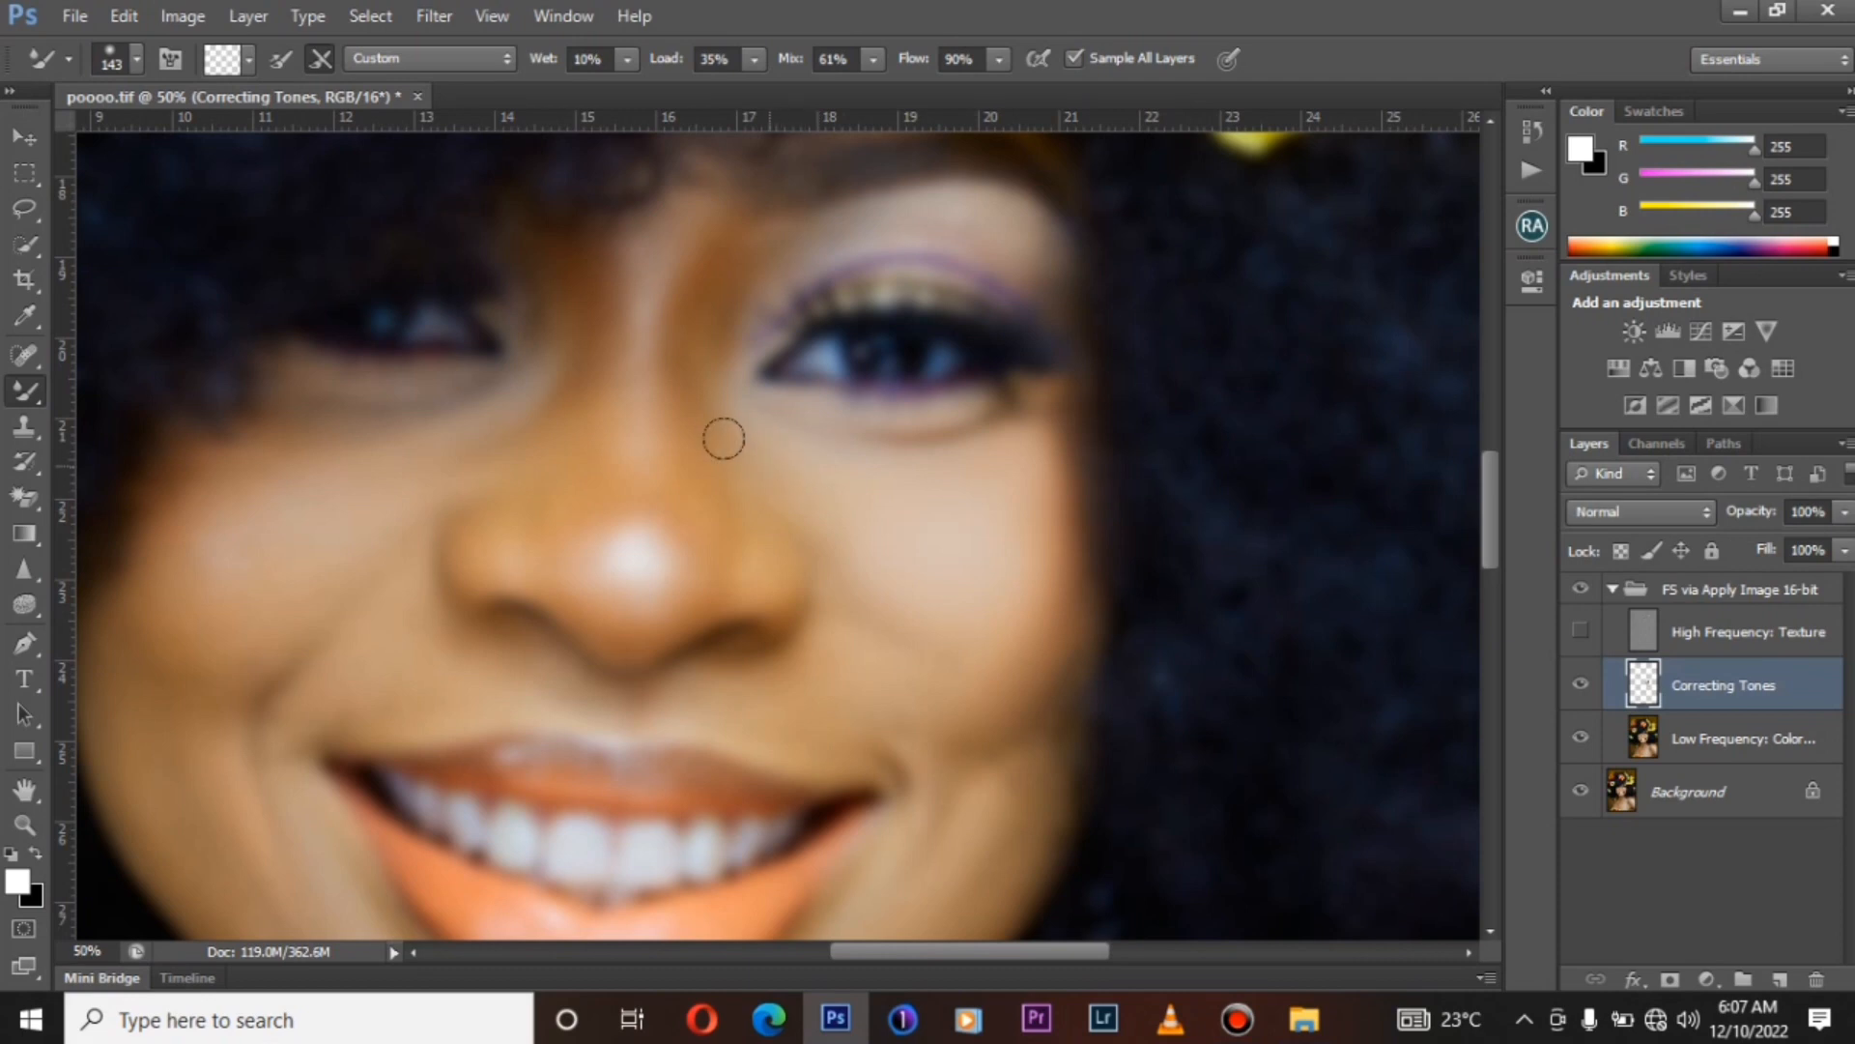
mouse_move(691, 330)
left_mouse_down()
mouse_move(683, 447)
mouse_move(685, 371)
left_mouse_up()
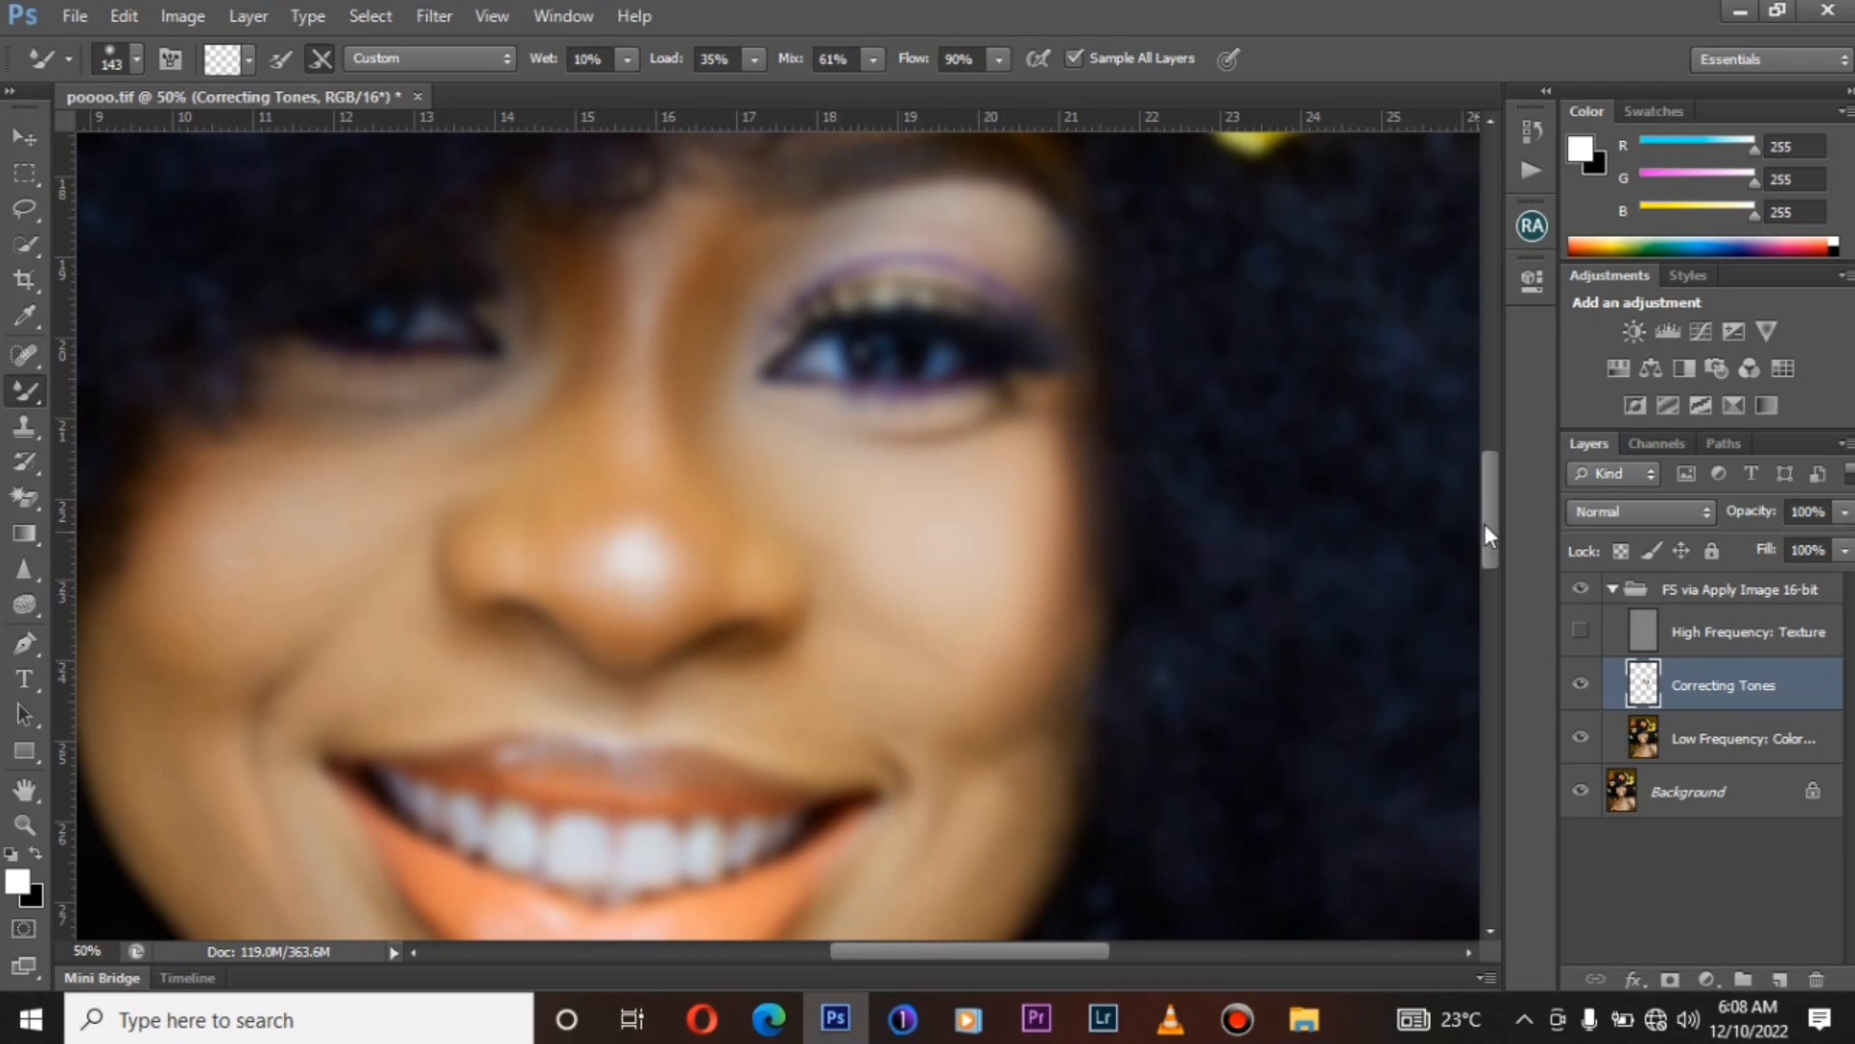
left_click_drag(1484, 524, 1486, 548)
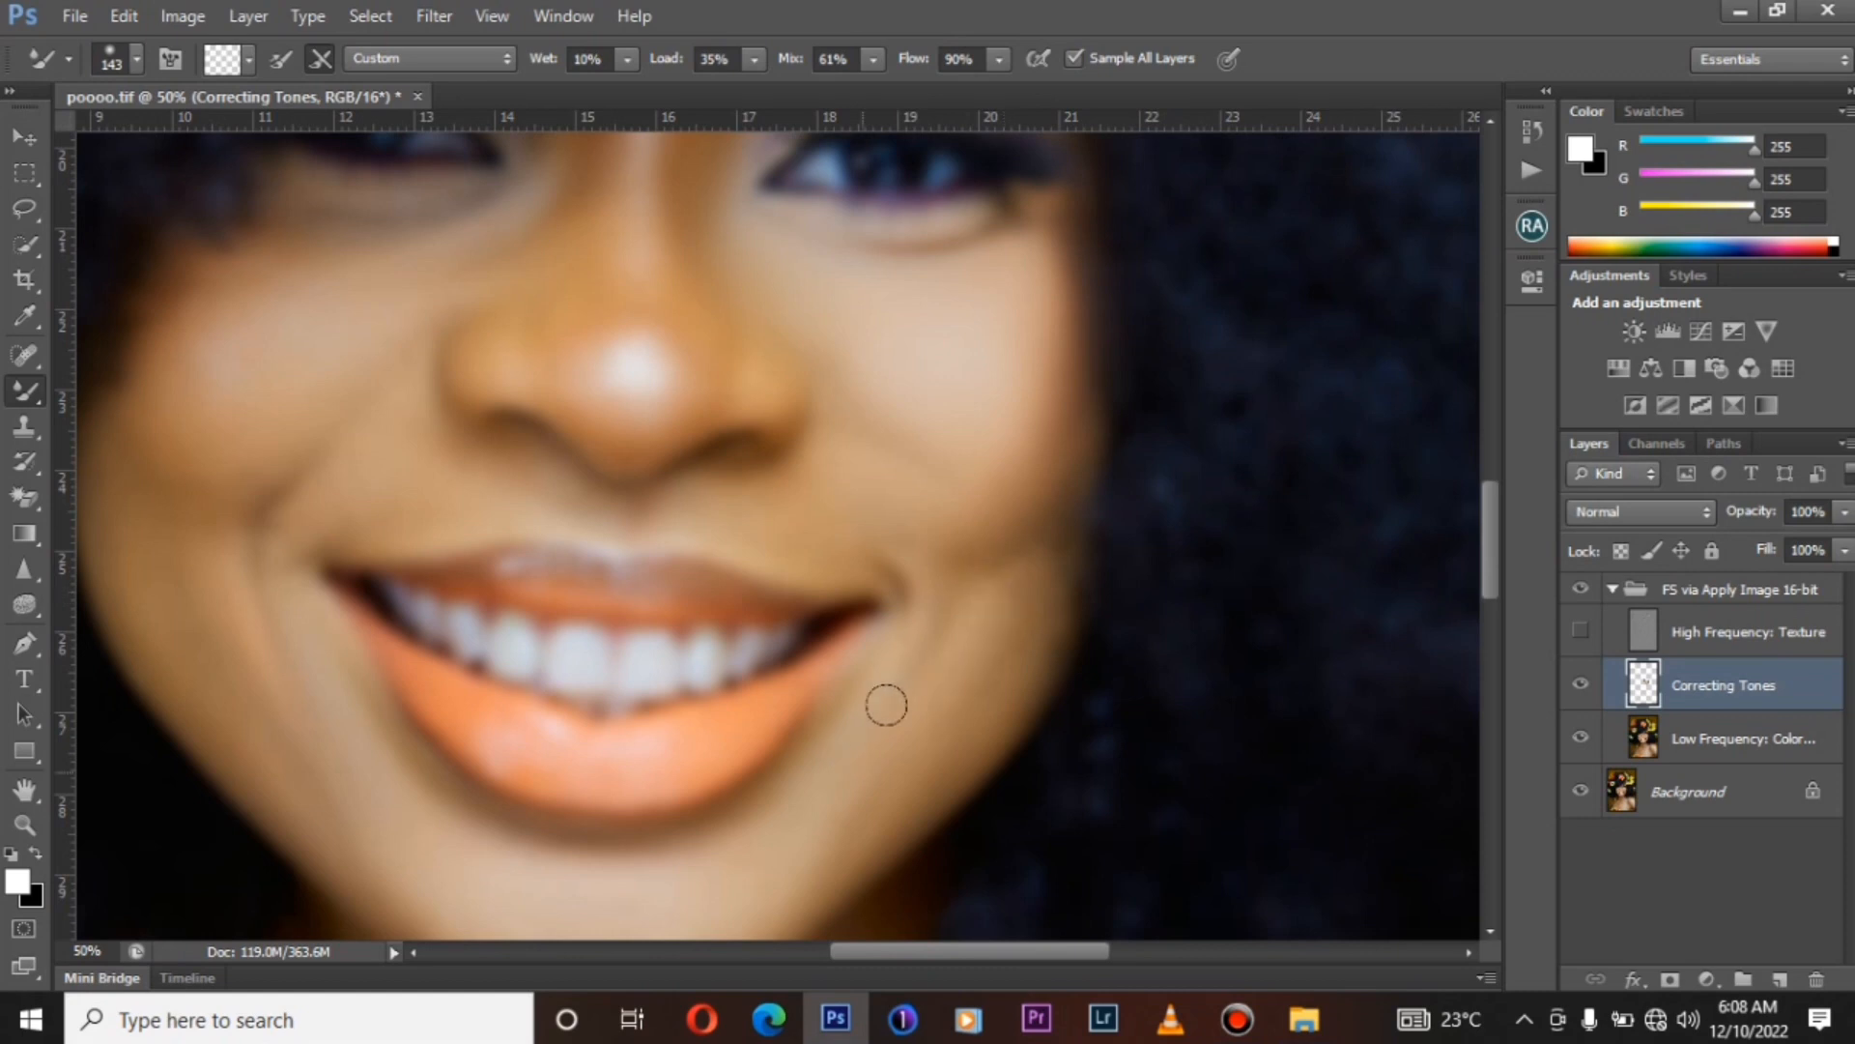
left_click_drag(974, 628, 829, 807)
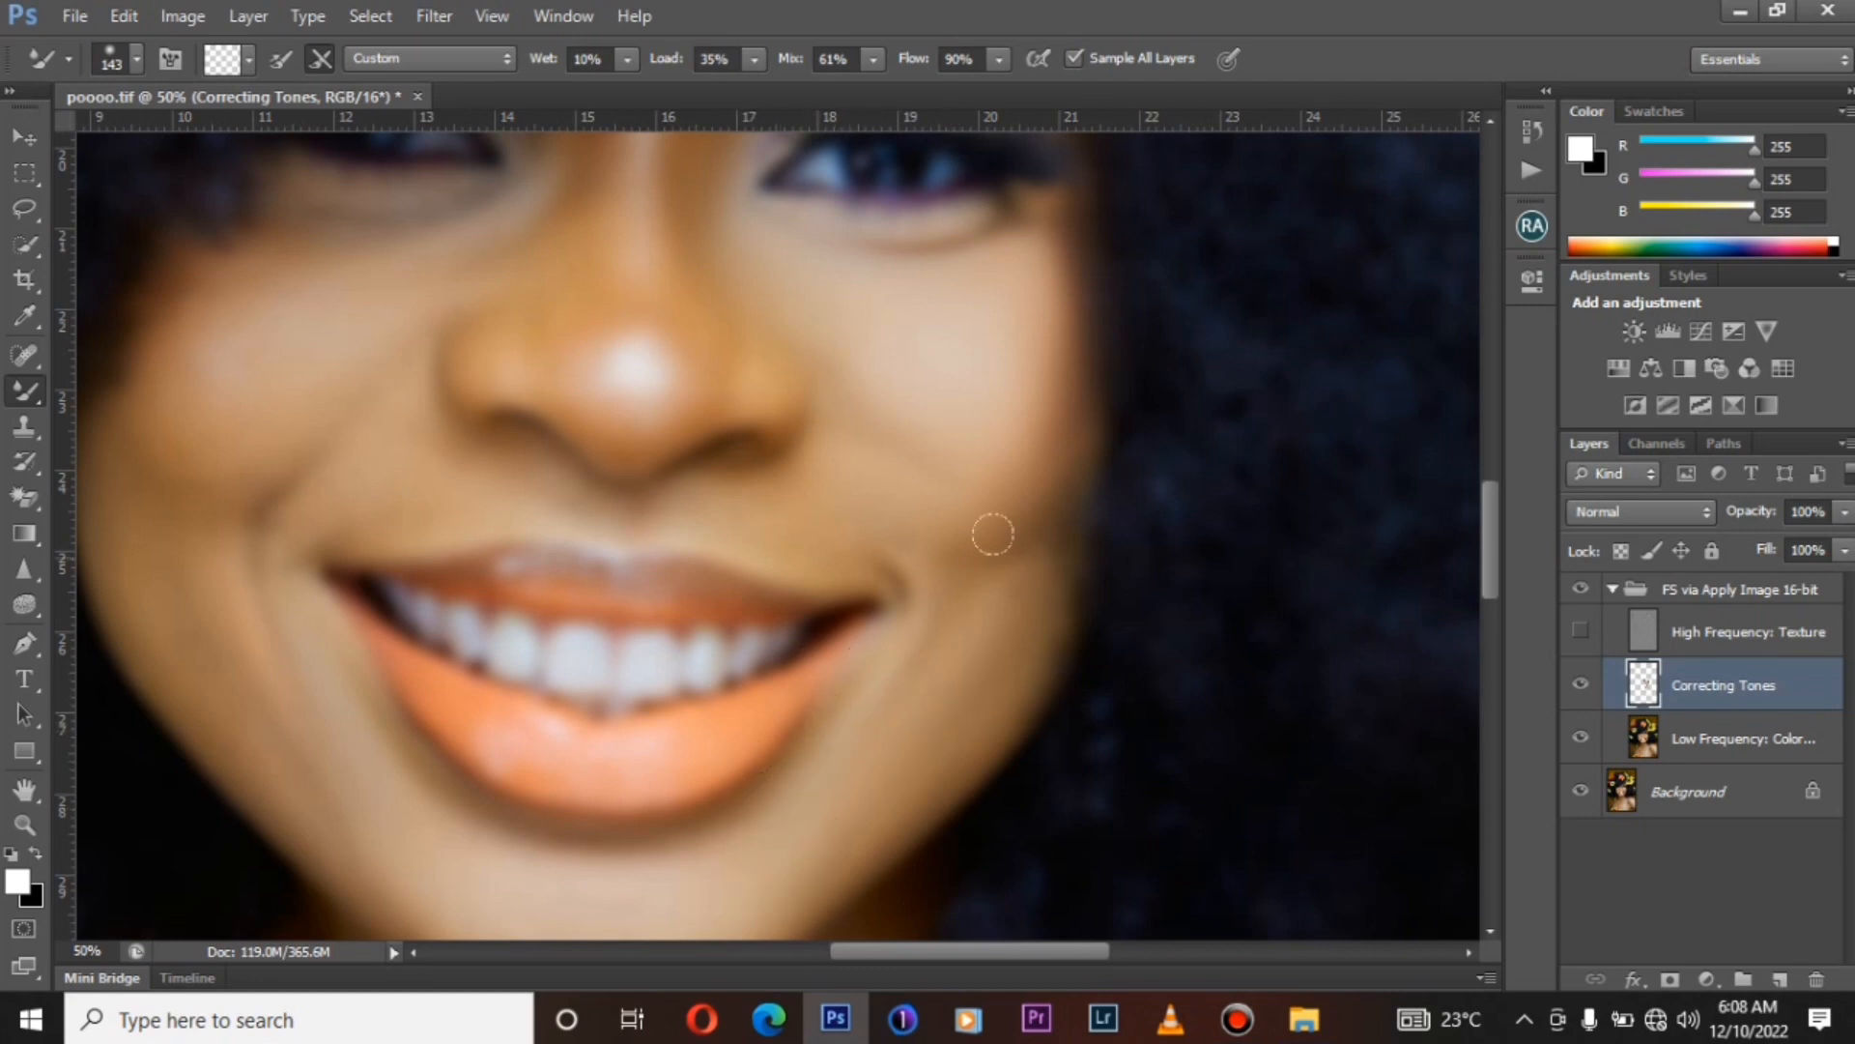
scroll(1491, 498, "up", 3)
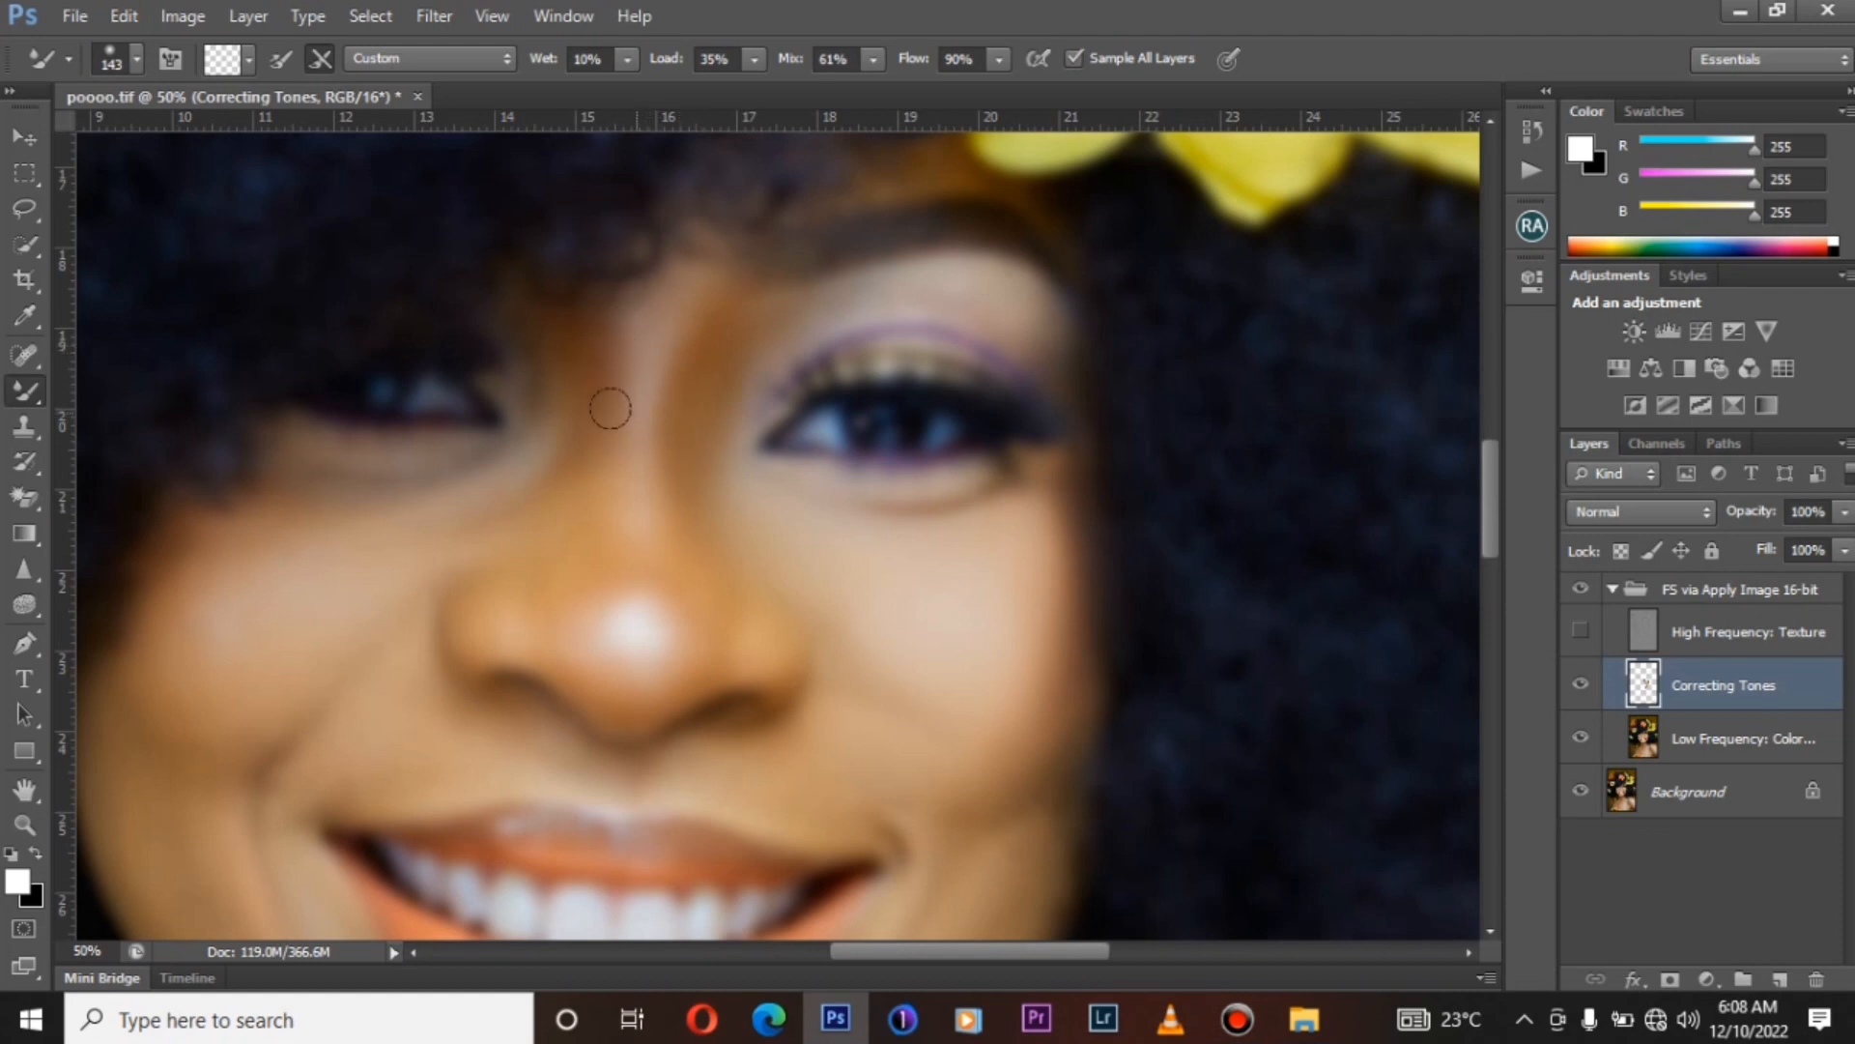
mouse_move(618, 385)
left_mouse_down()
mouse_move(613, 493)
mouse_move(630, 326)
left_mouse_up()
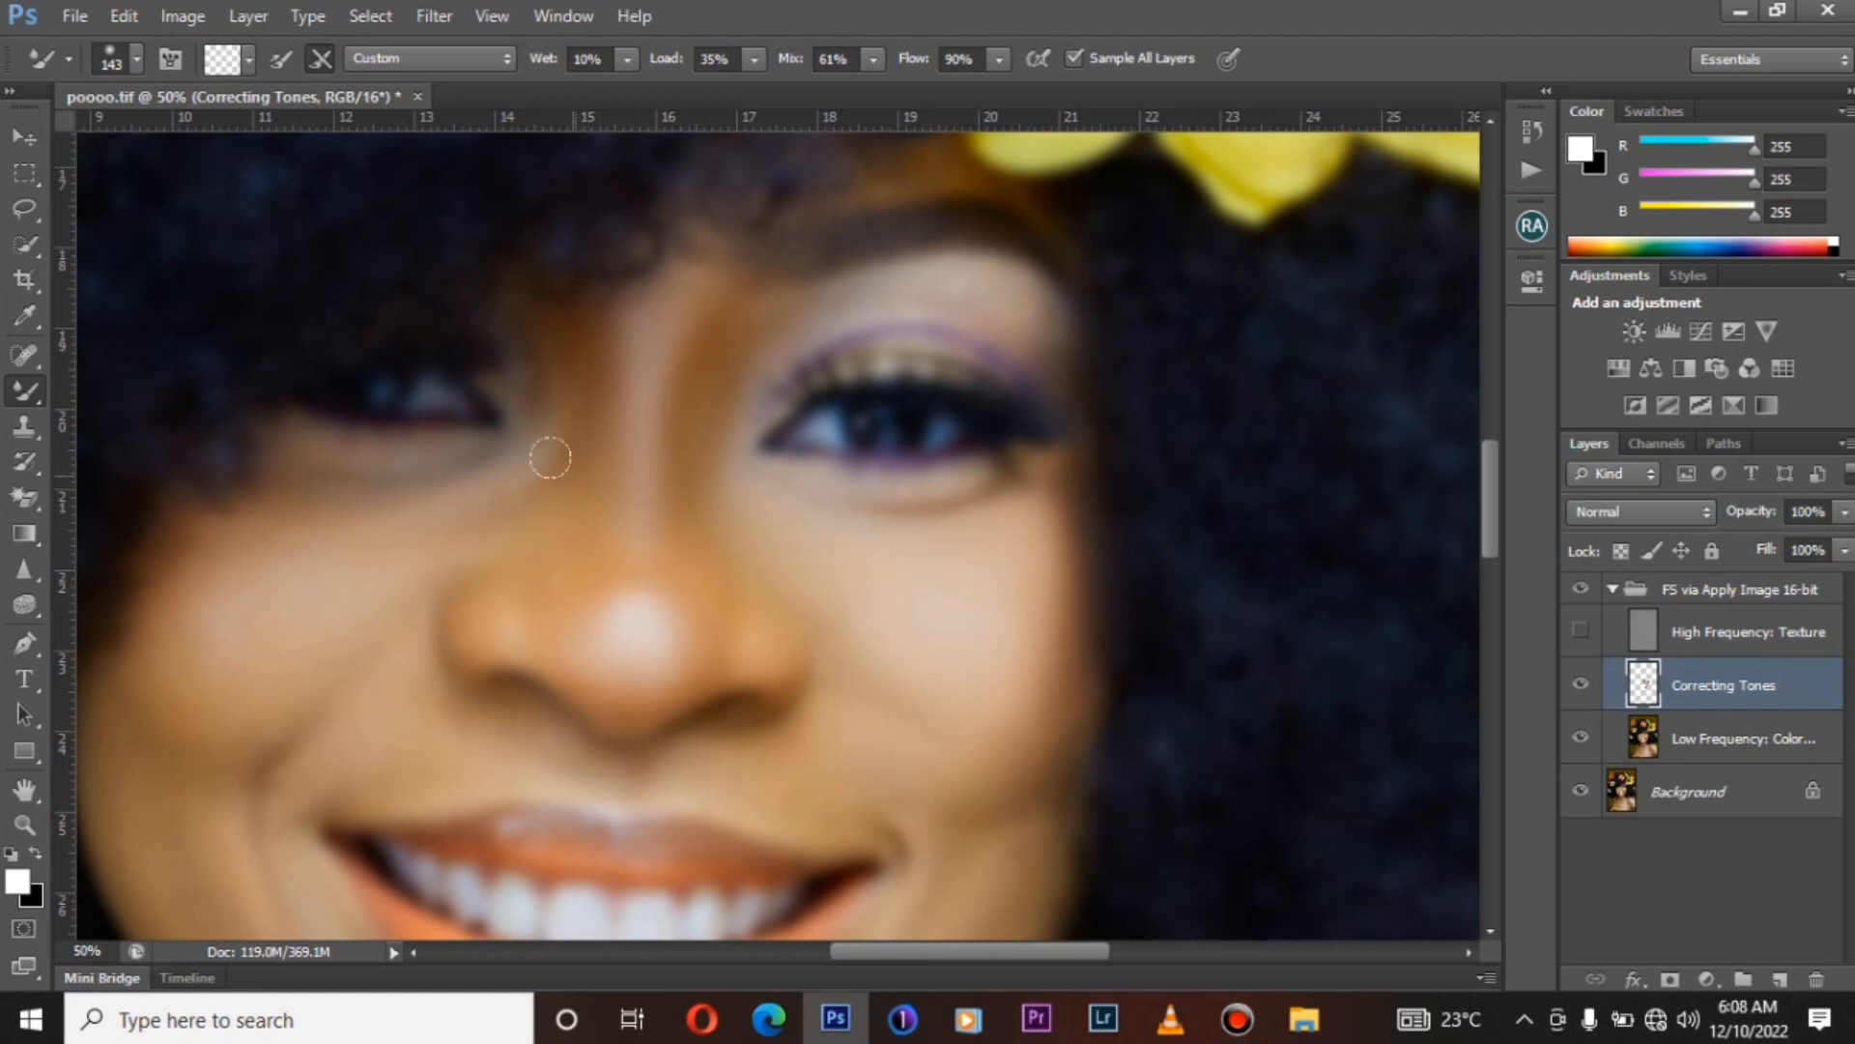
Turn on the High Frequency: Texture layer, compare the retouch with the original Background, and hide the texture again.
left_click(1579, 632)
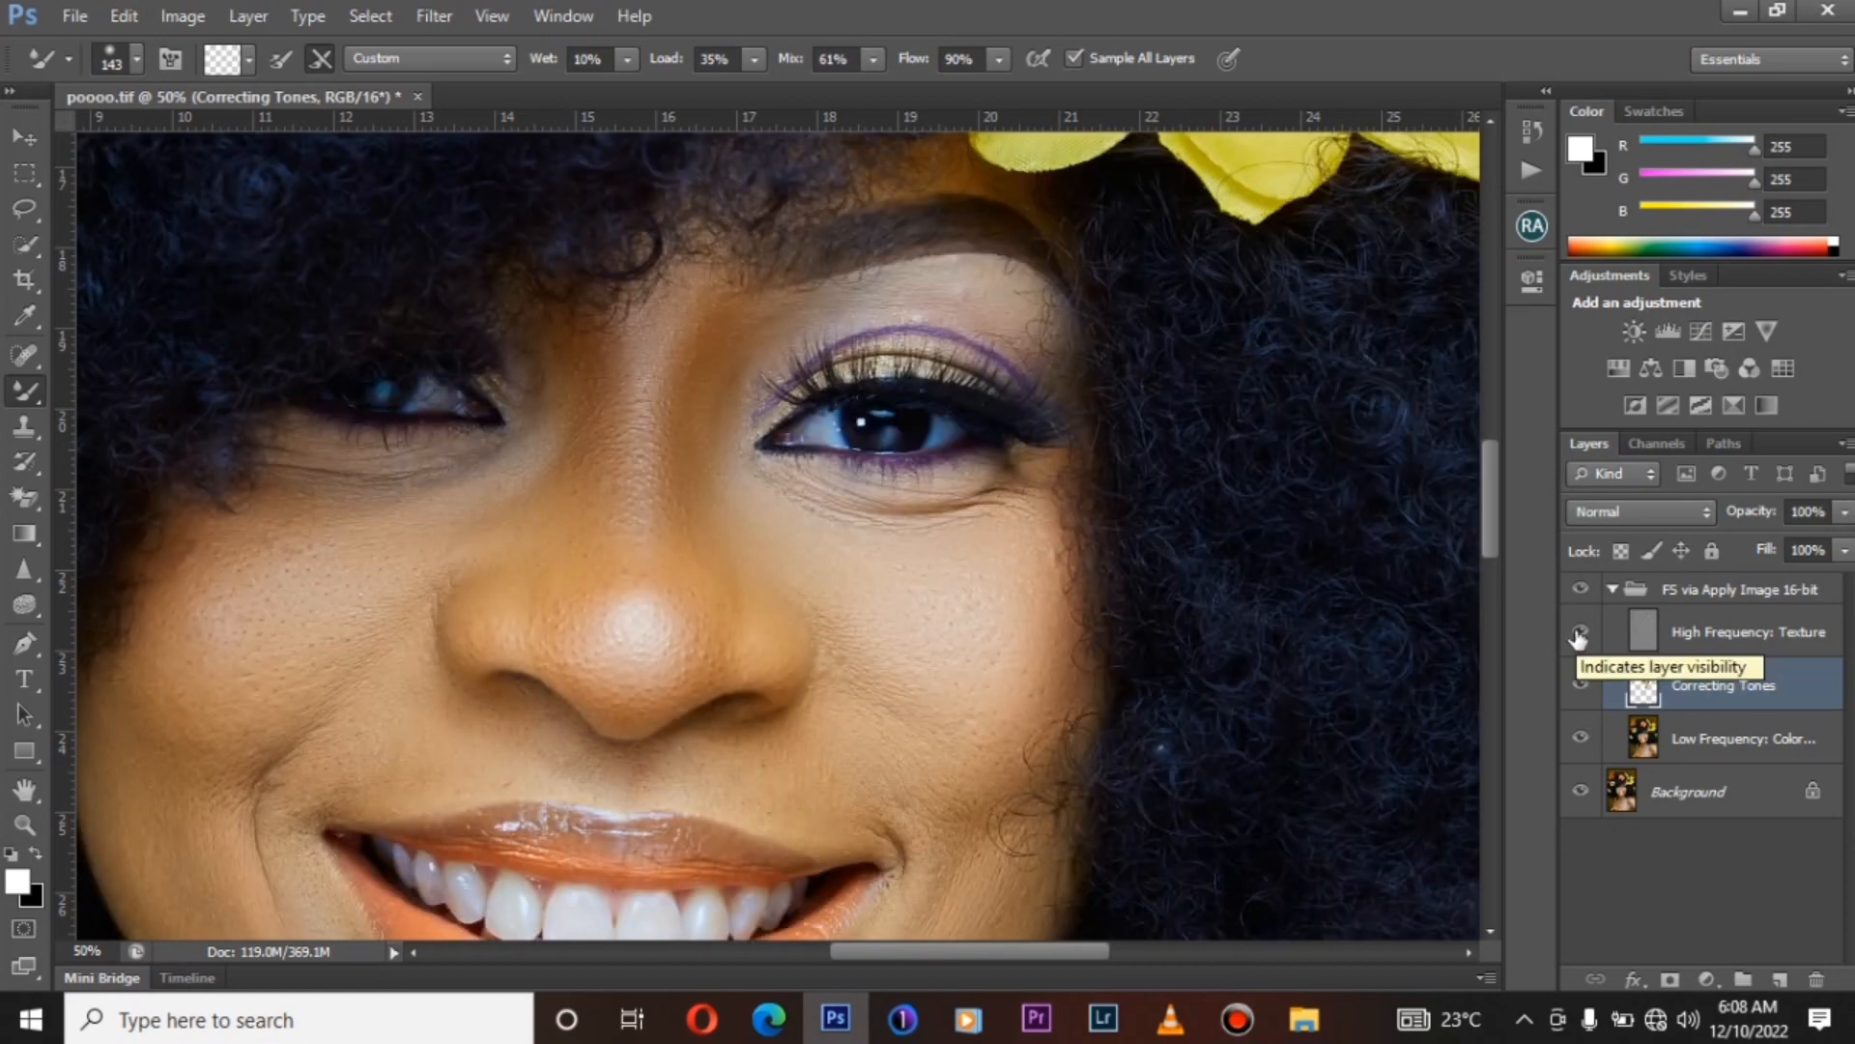
left_click(1580, 799, "alt")
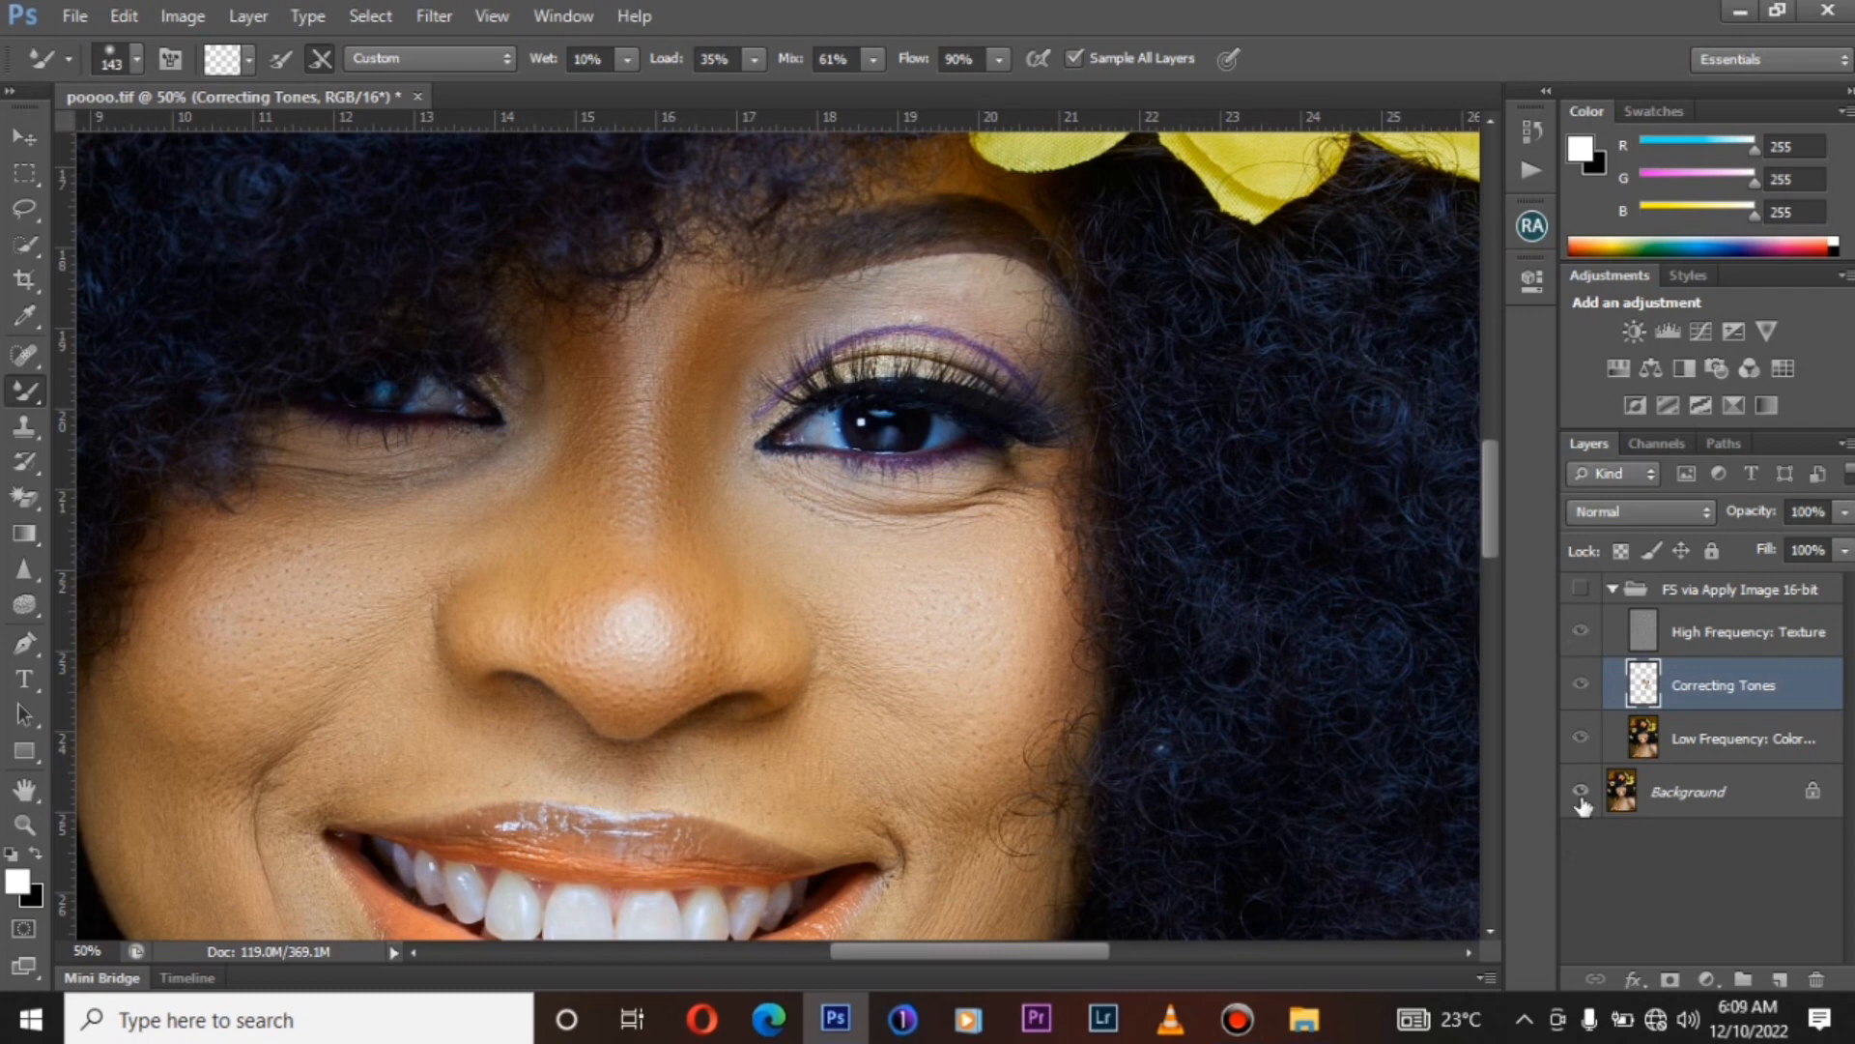
left_click(1581, 798, "alt")
left_click(1579, 630)
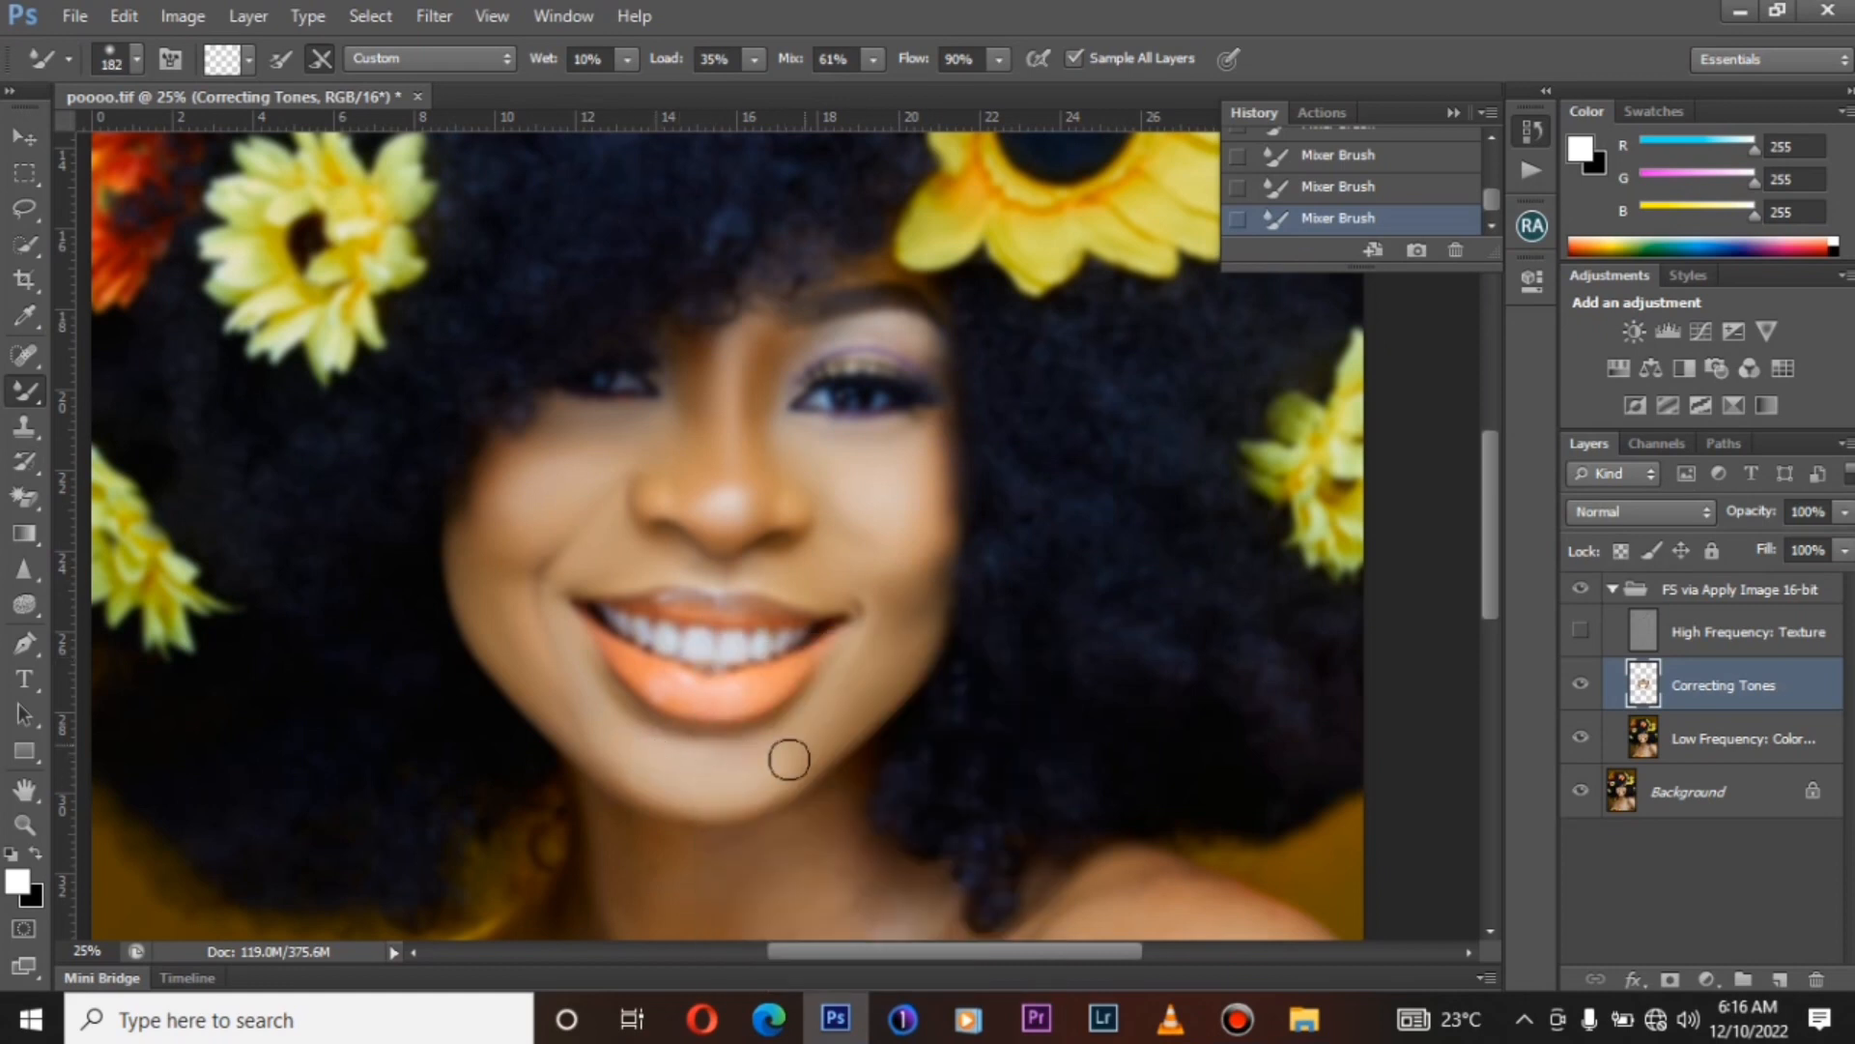
Switch the High Frequency: Texture layer on and off to check the smoothed face with its skin texture.
left_click(1580, 631)
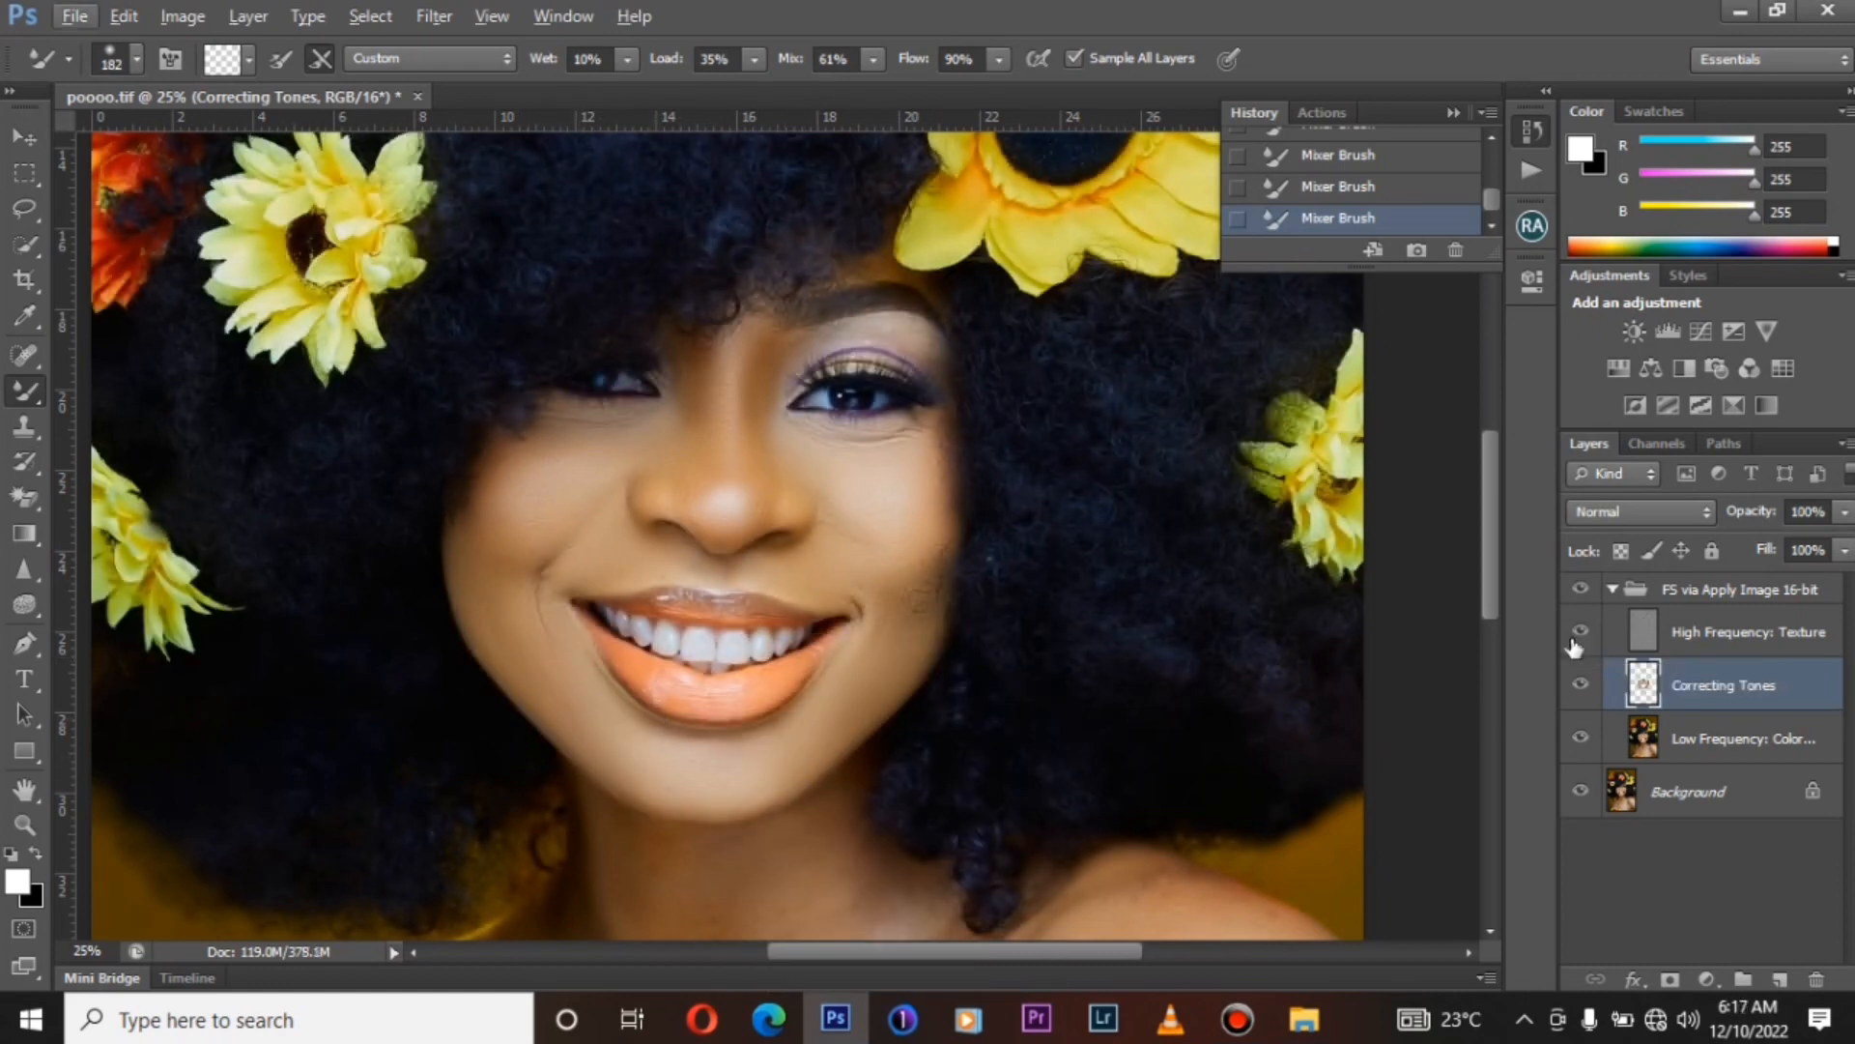
left_click(1578, 636)
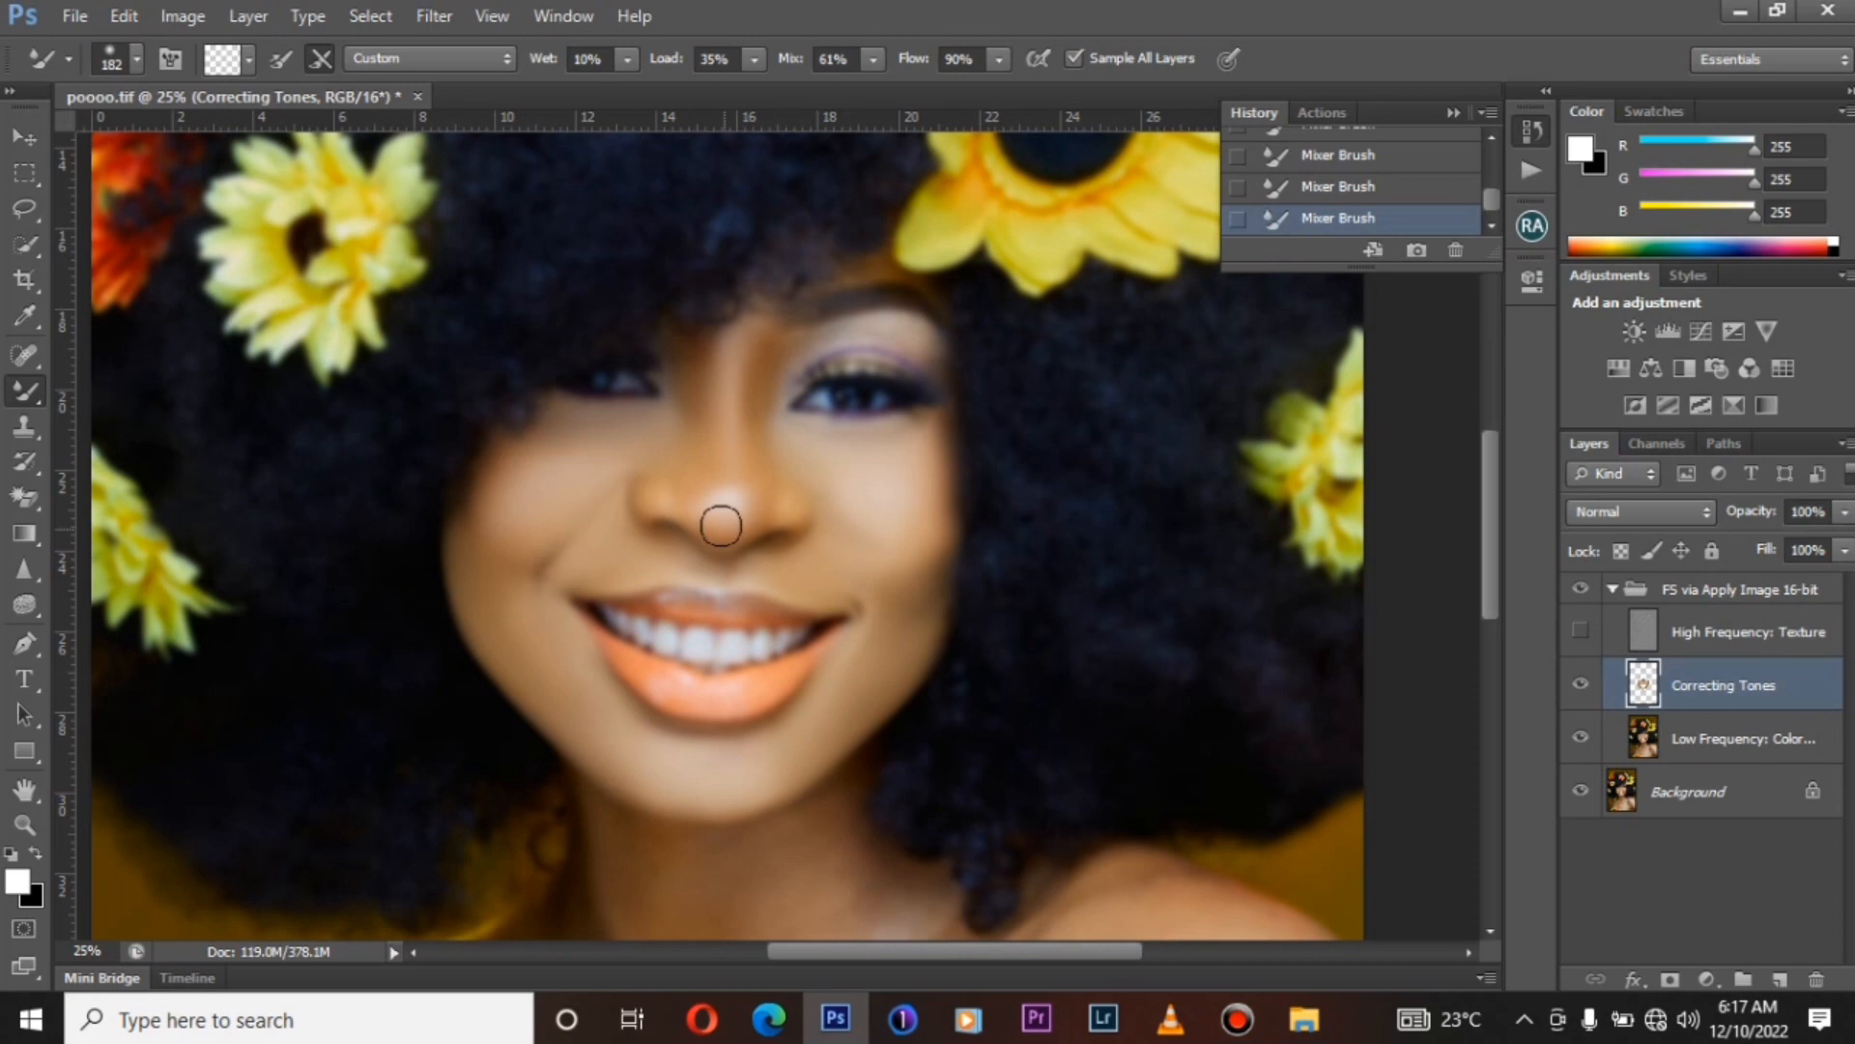
left_click(1579, 633)
left_click(1580, 633)
Set the Mixer Brush size to 380 px and blend the uneven tones along the neck.
key("ctrl+plus")
key("ctrl+plus")
key("ctrl+plus")
left_click_drag(1490, 501, 1489, 446)
key("bracketleft")
key("bracketleft")
key("bracketleft")
key("bracketleft")
key("bracketleft")
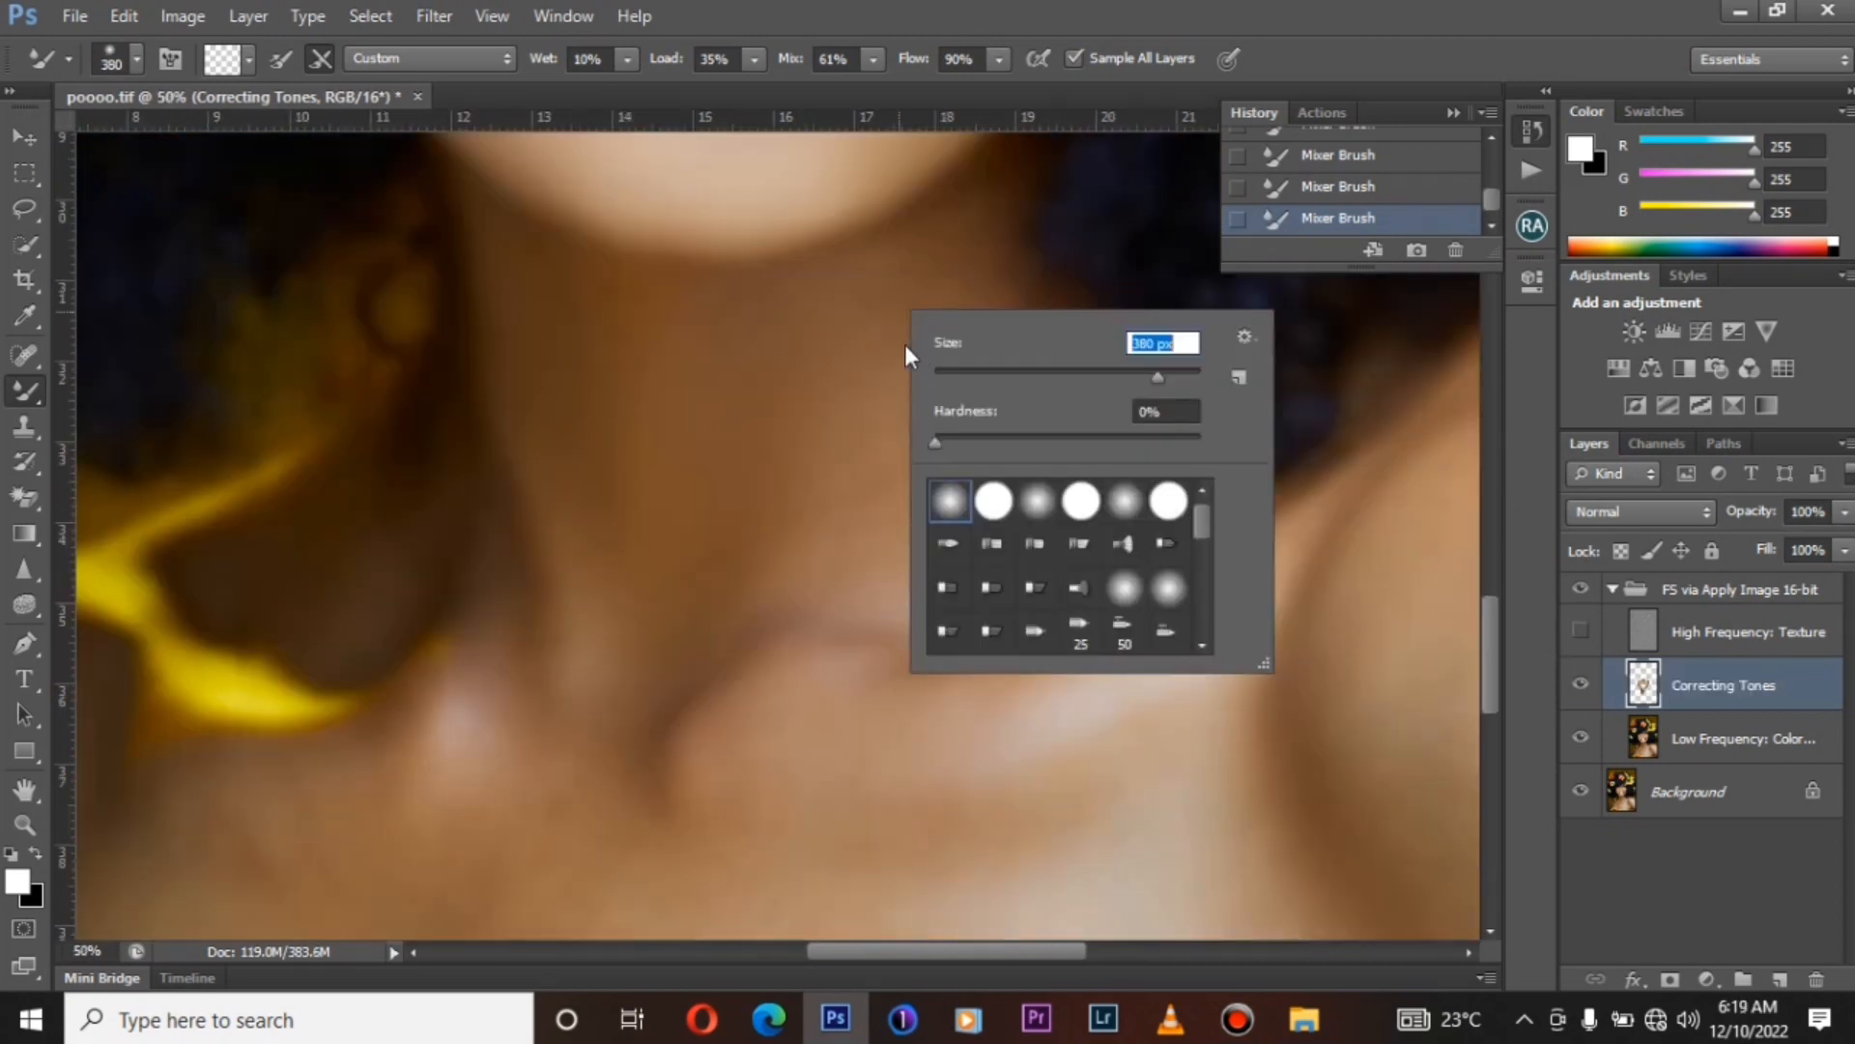
left_click(854, 356)
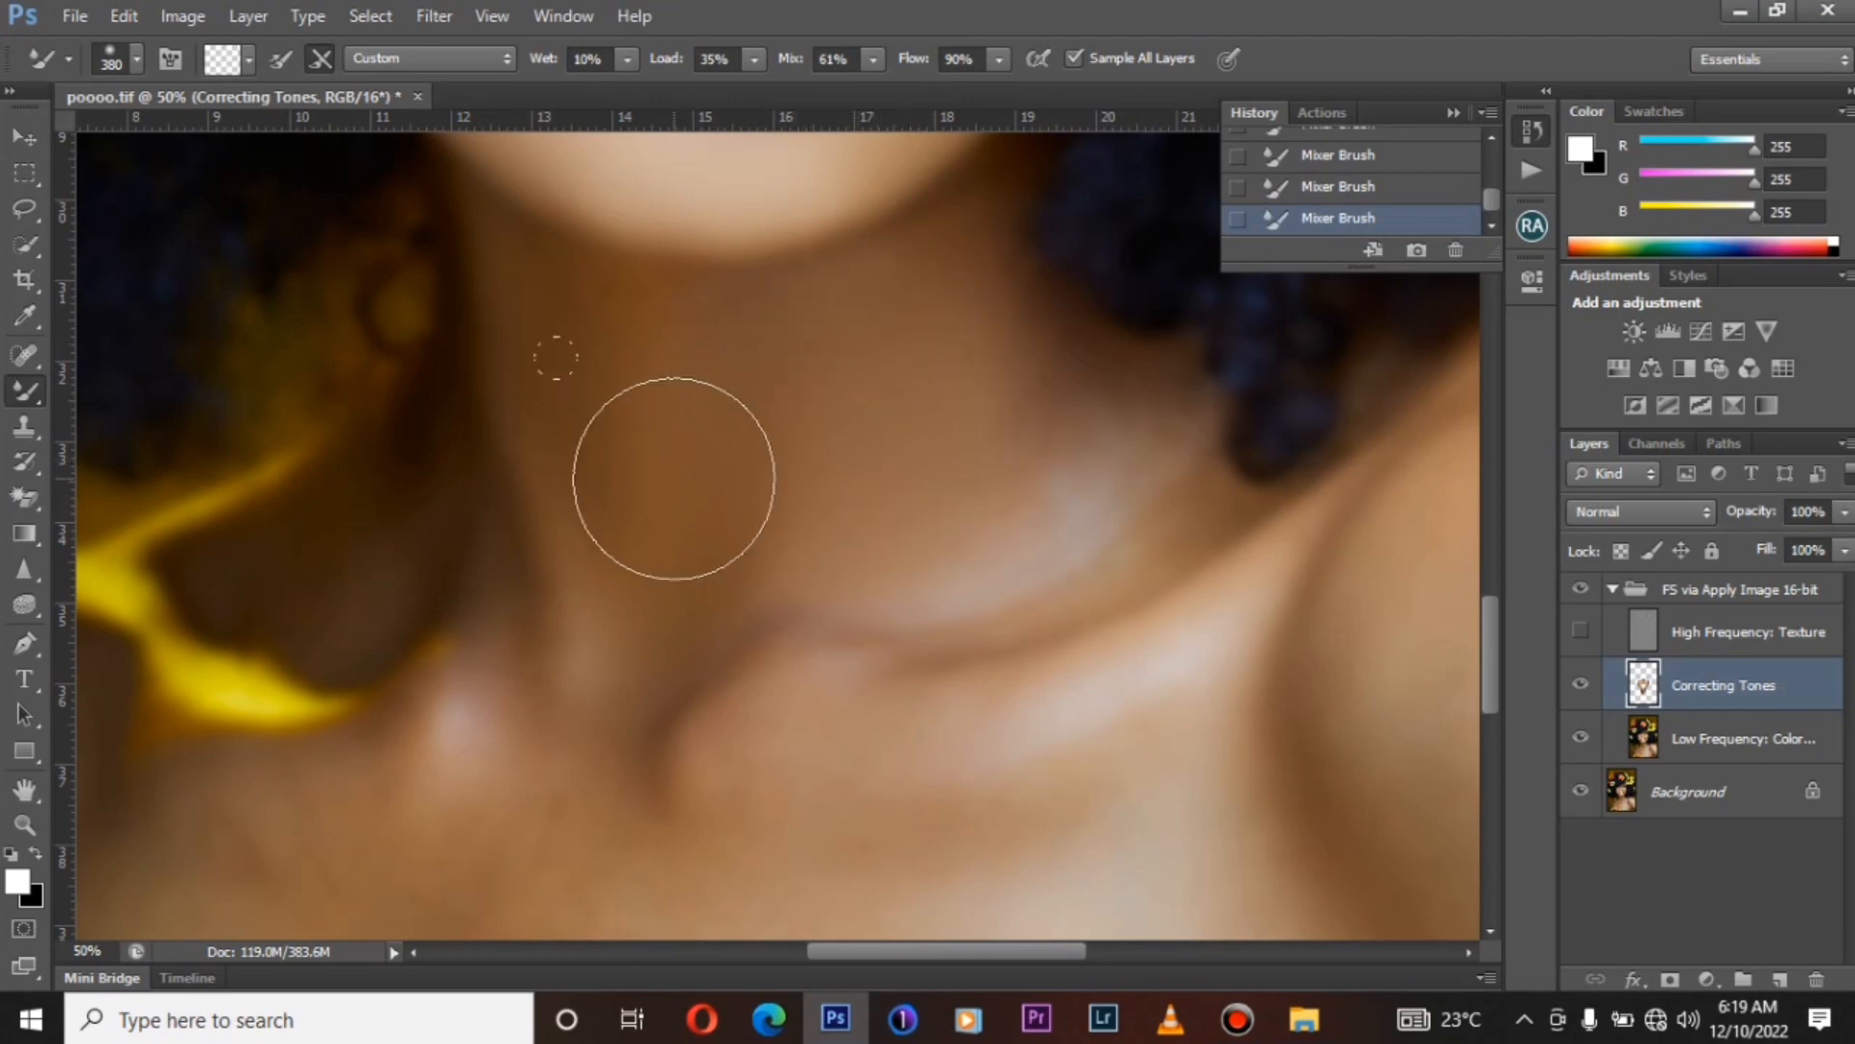
left_click_drag(615, 418, 654, 551)
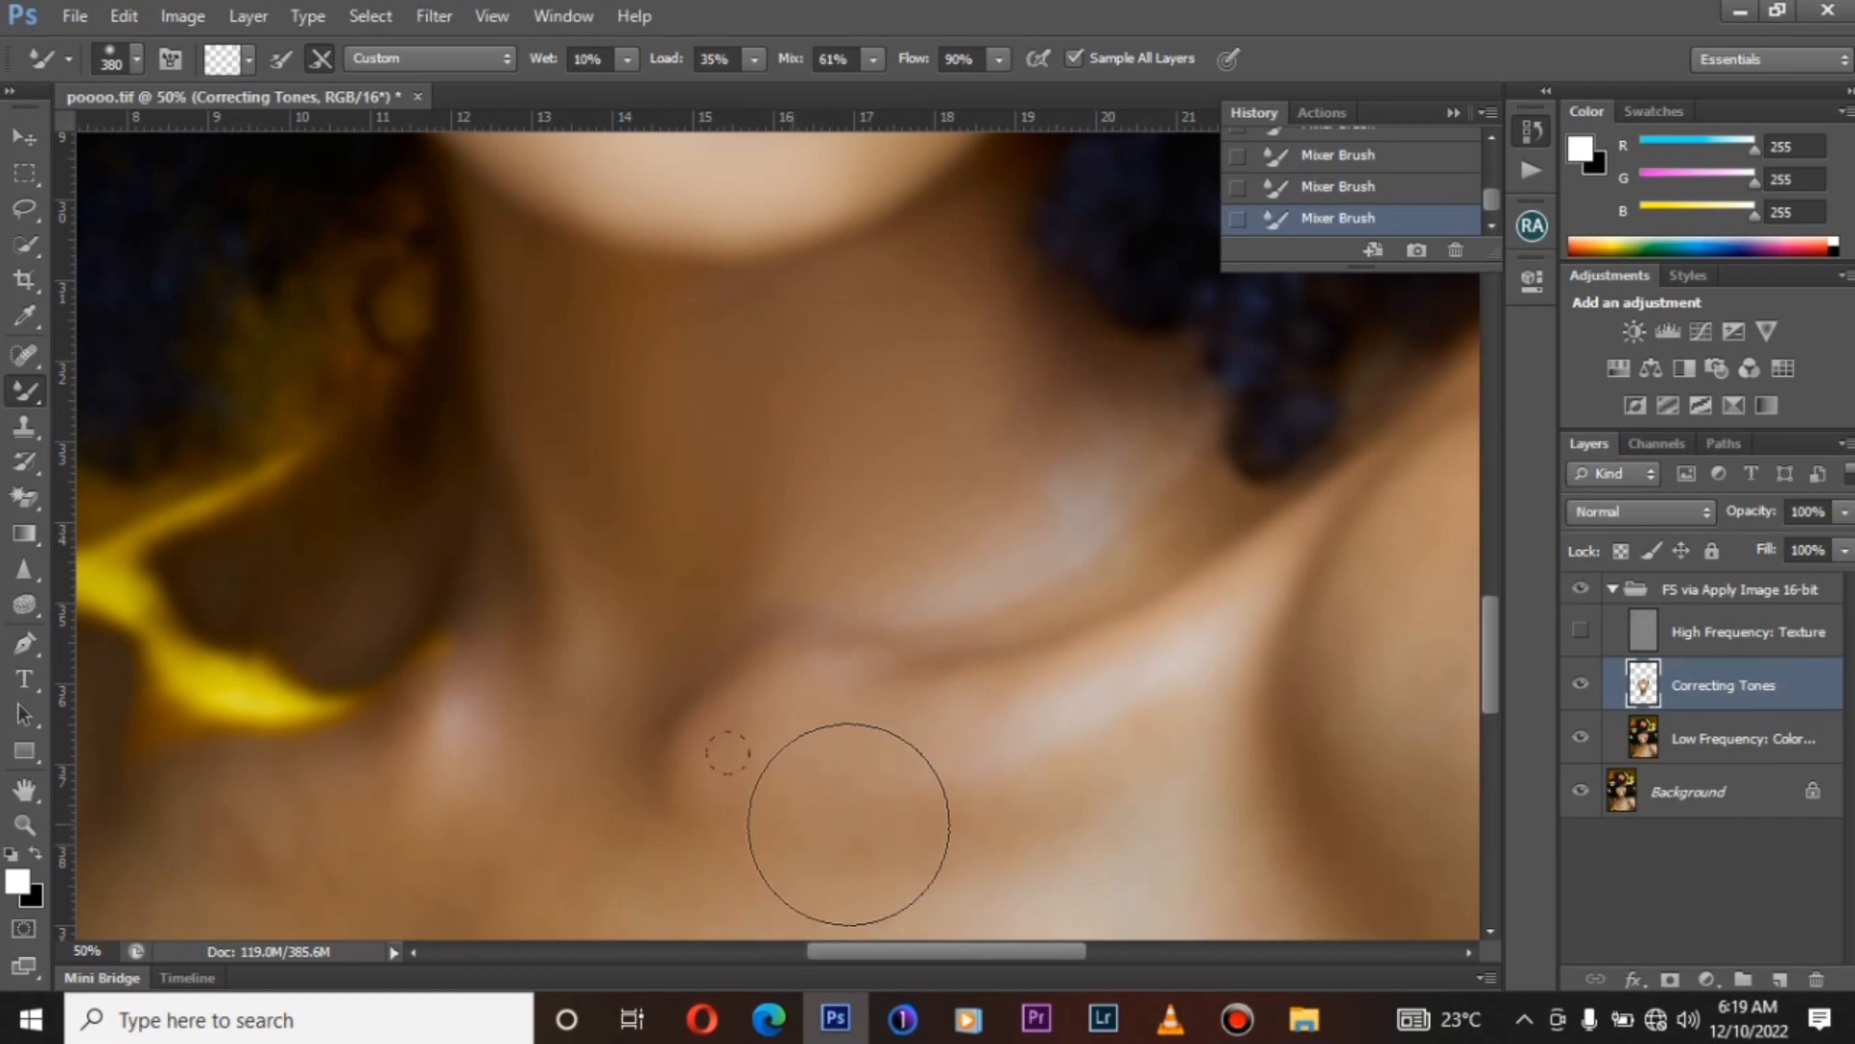
Reduce the Mixer Brush to 150 px and smooth the highlights and shadows around the collarbone and base of the neck.
key("bracketleft")
key("bracketleft")
key("bracketleft")
key("bracketleft")
key("bracketleft")
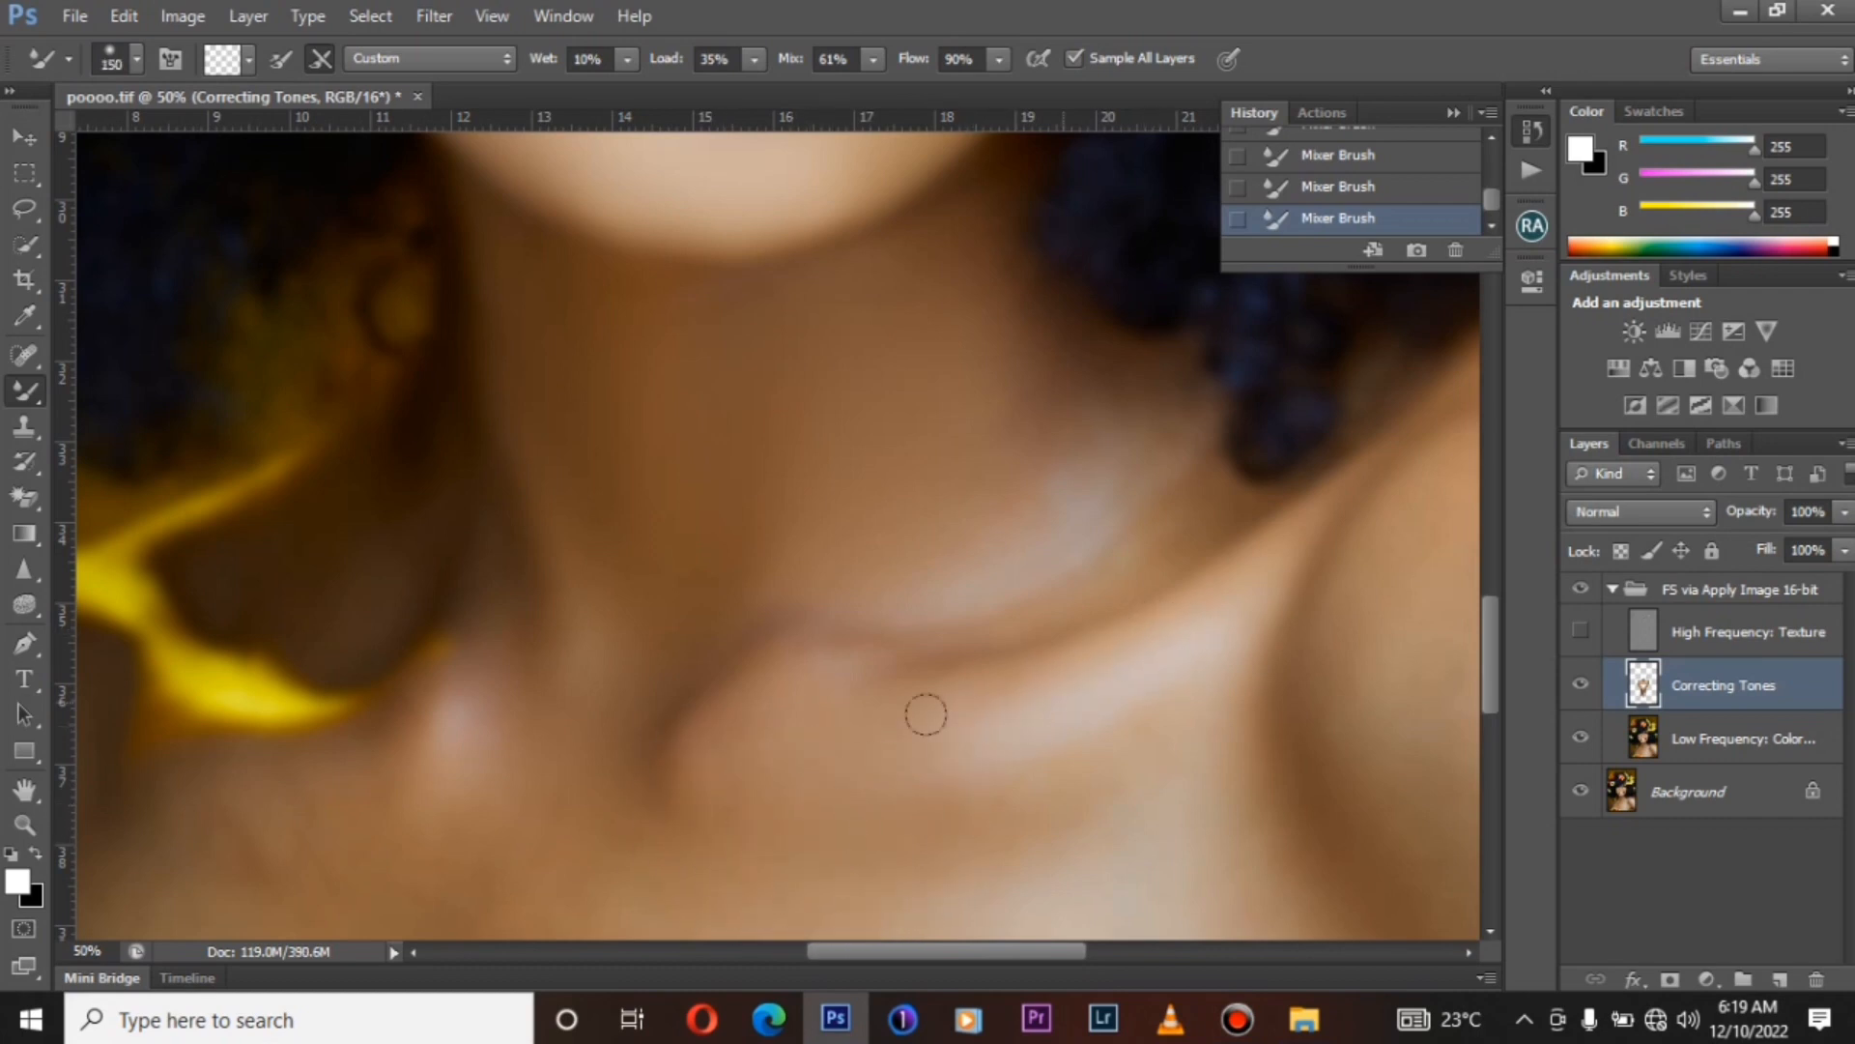
left_click_drag(910, 578, 1073, 443)
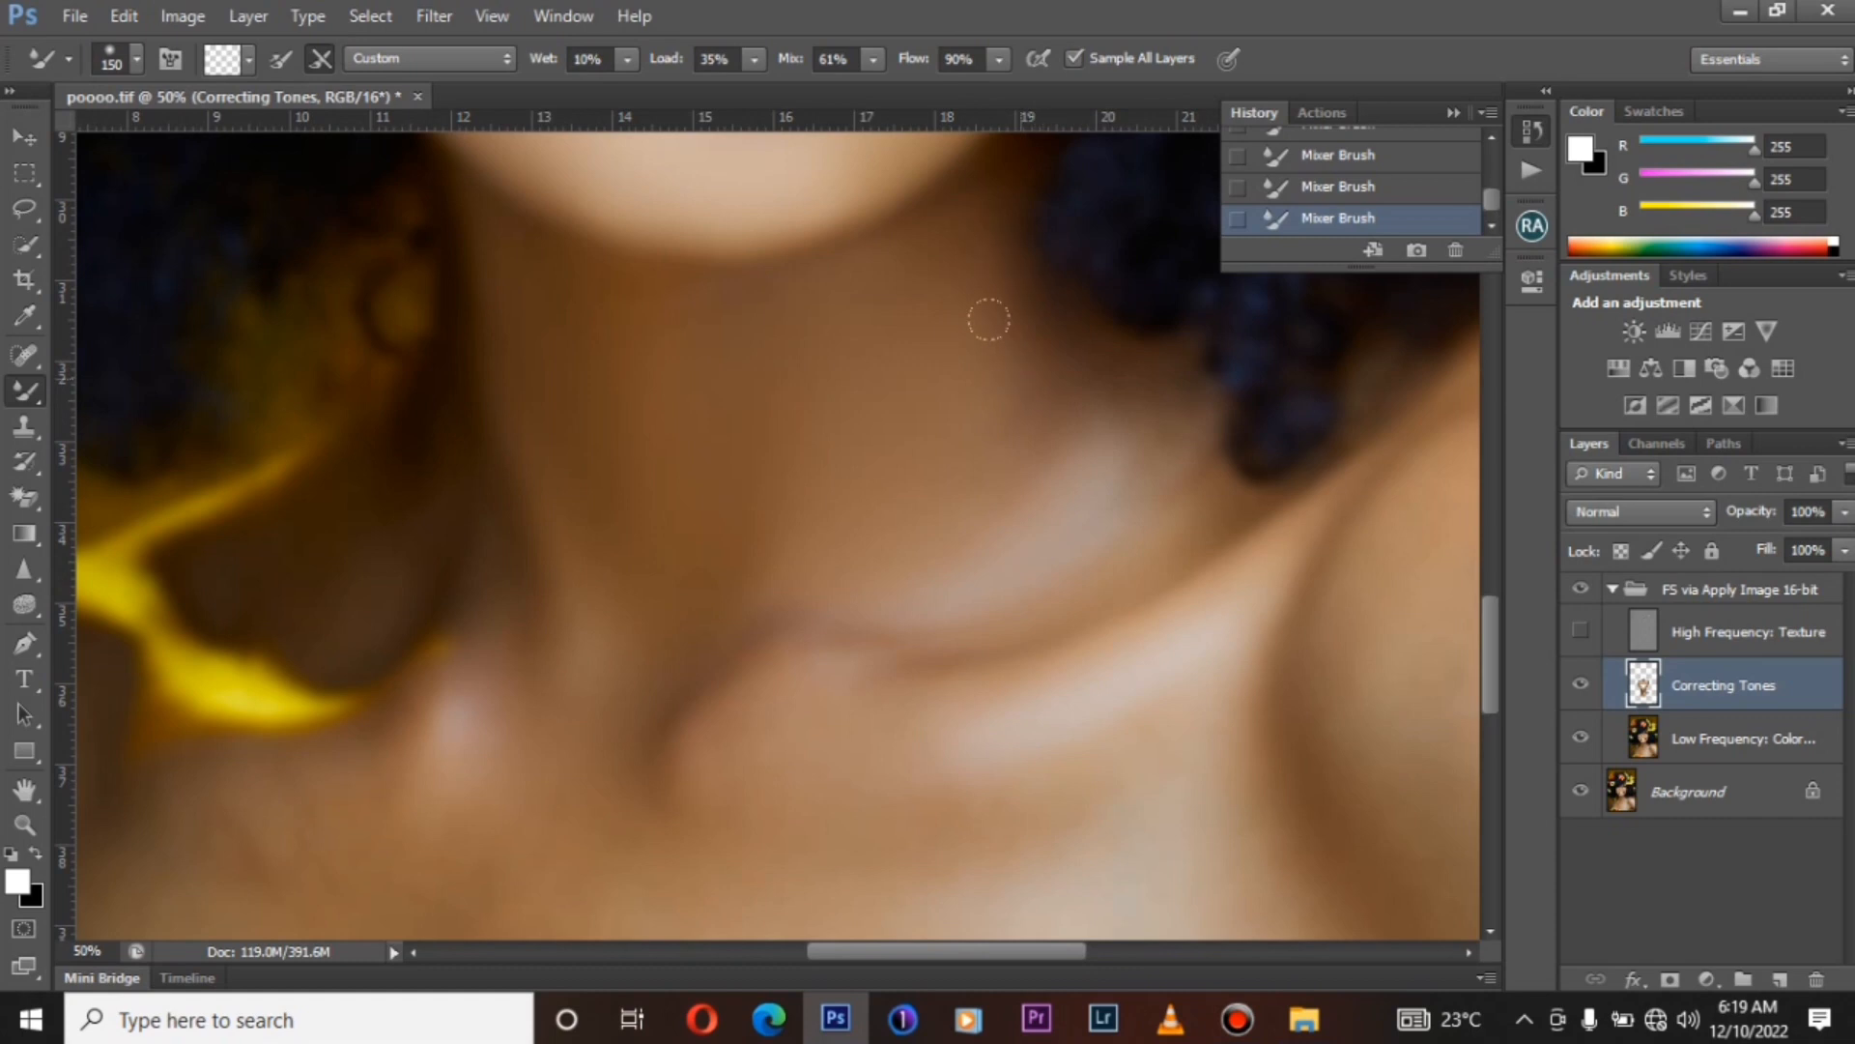
left_click_drag(796, 636, 726, 676)
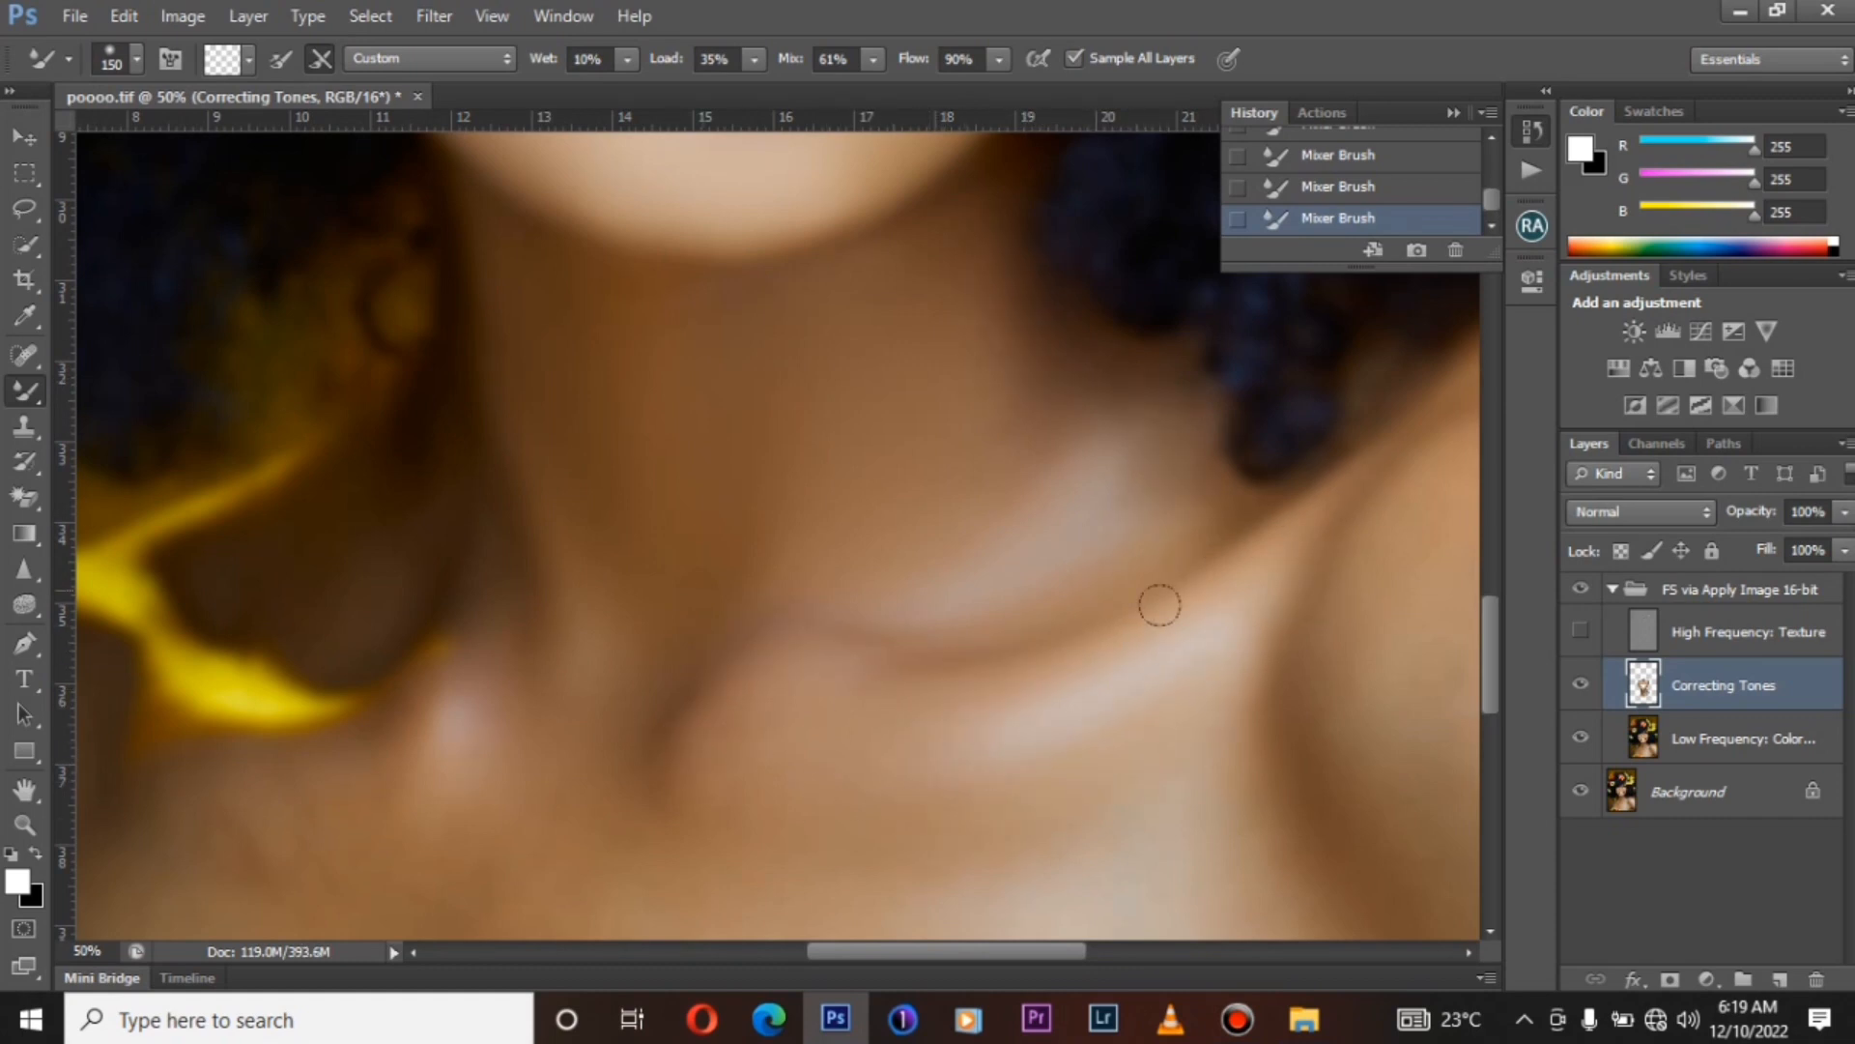
Set the Mixer Brush size to 319 px and blend the tones across the upper chest below the collarbone.
left_click_drag(1491, 618, 1491, 655)
right_click(1384, 657)
left_click(1628, 697)
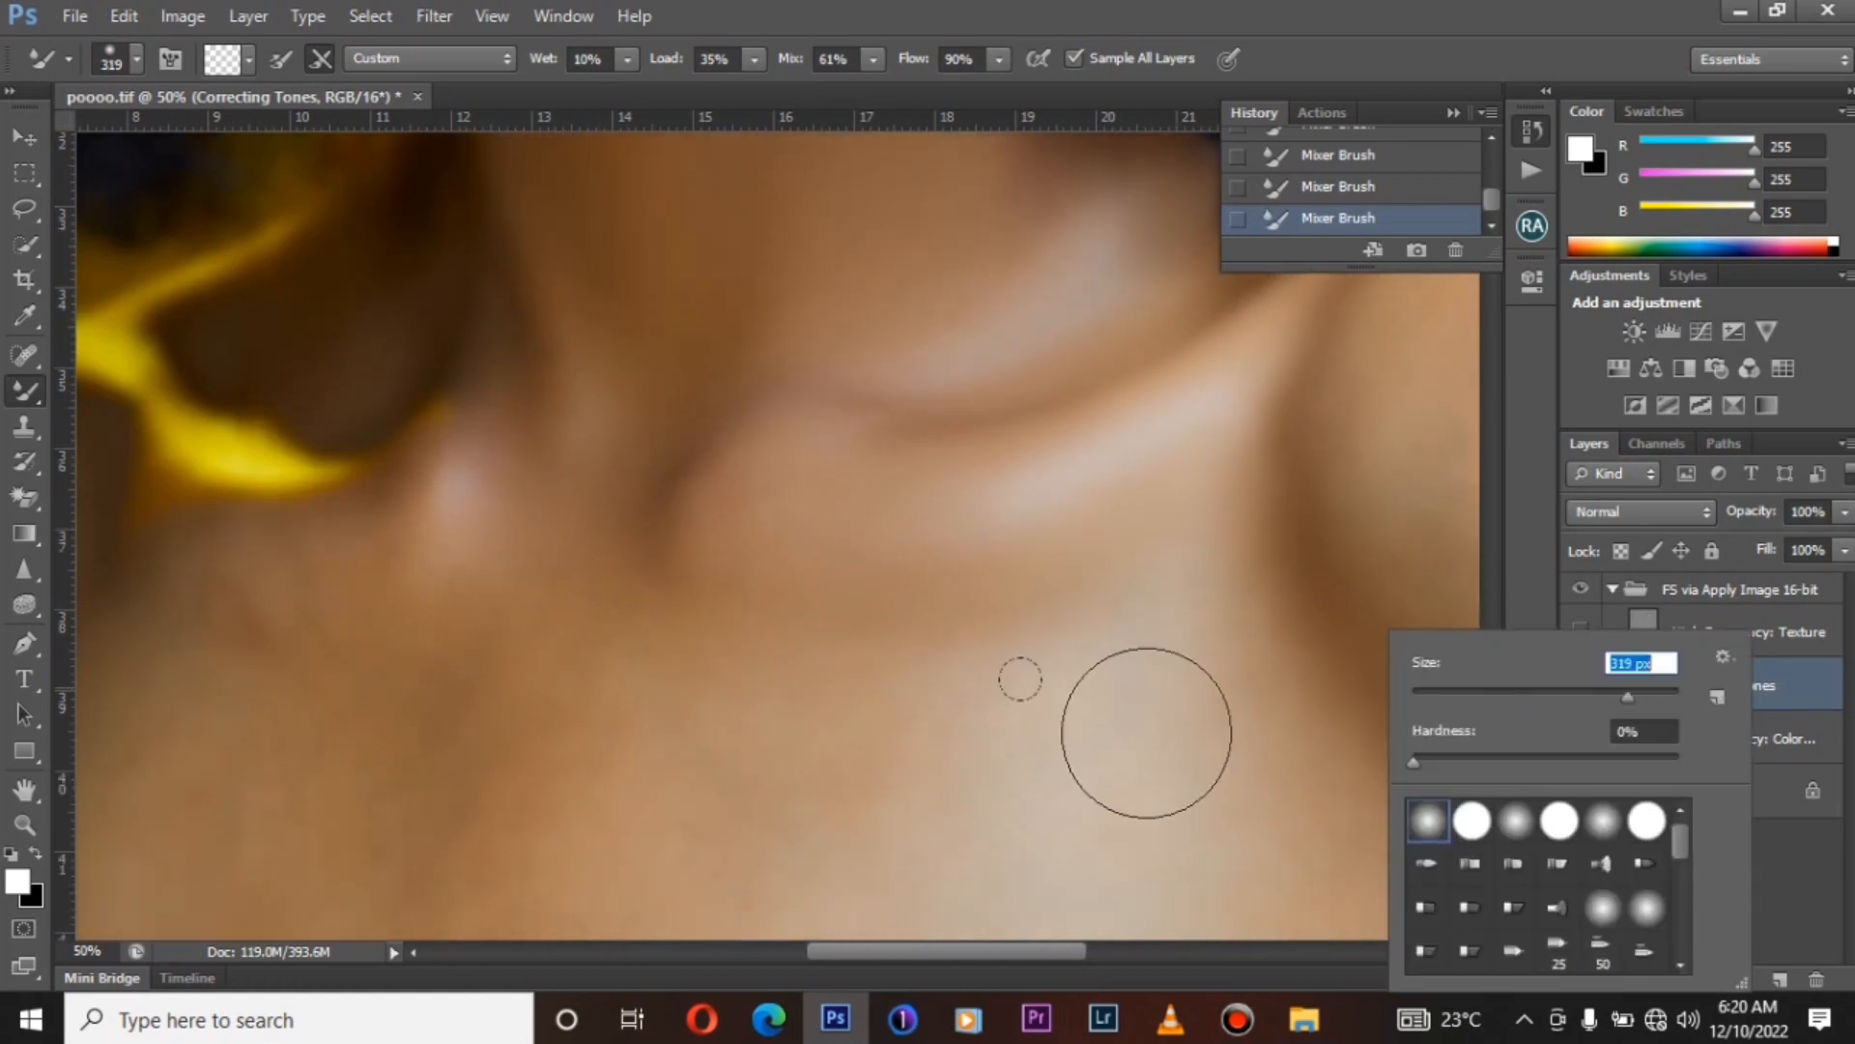
left_click(1043, 736)
mouse_move(1160, 589)
left_mouse_down()
mouse_move(936, 816)
mouse_move(1295, 639)
mouse_move(1201, 584)
left_mouse_up()
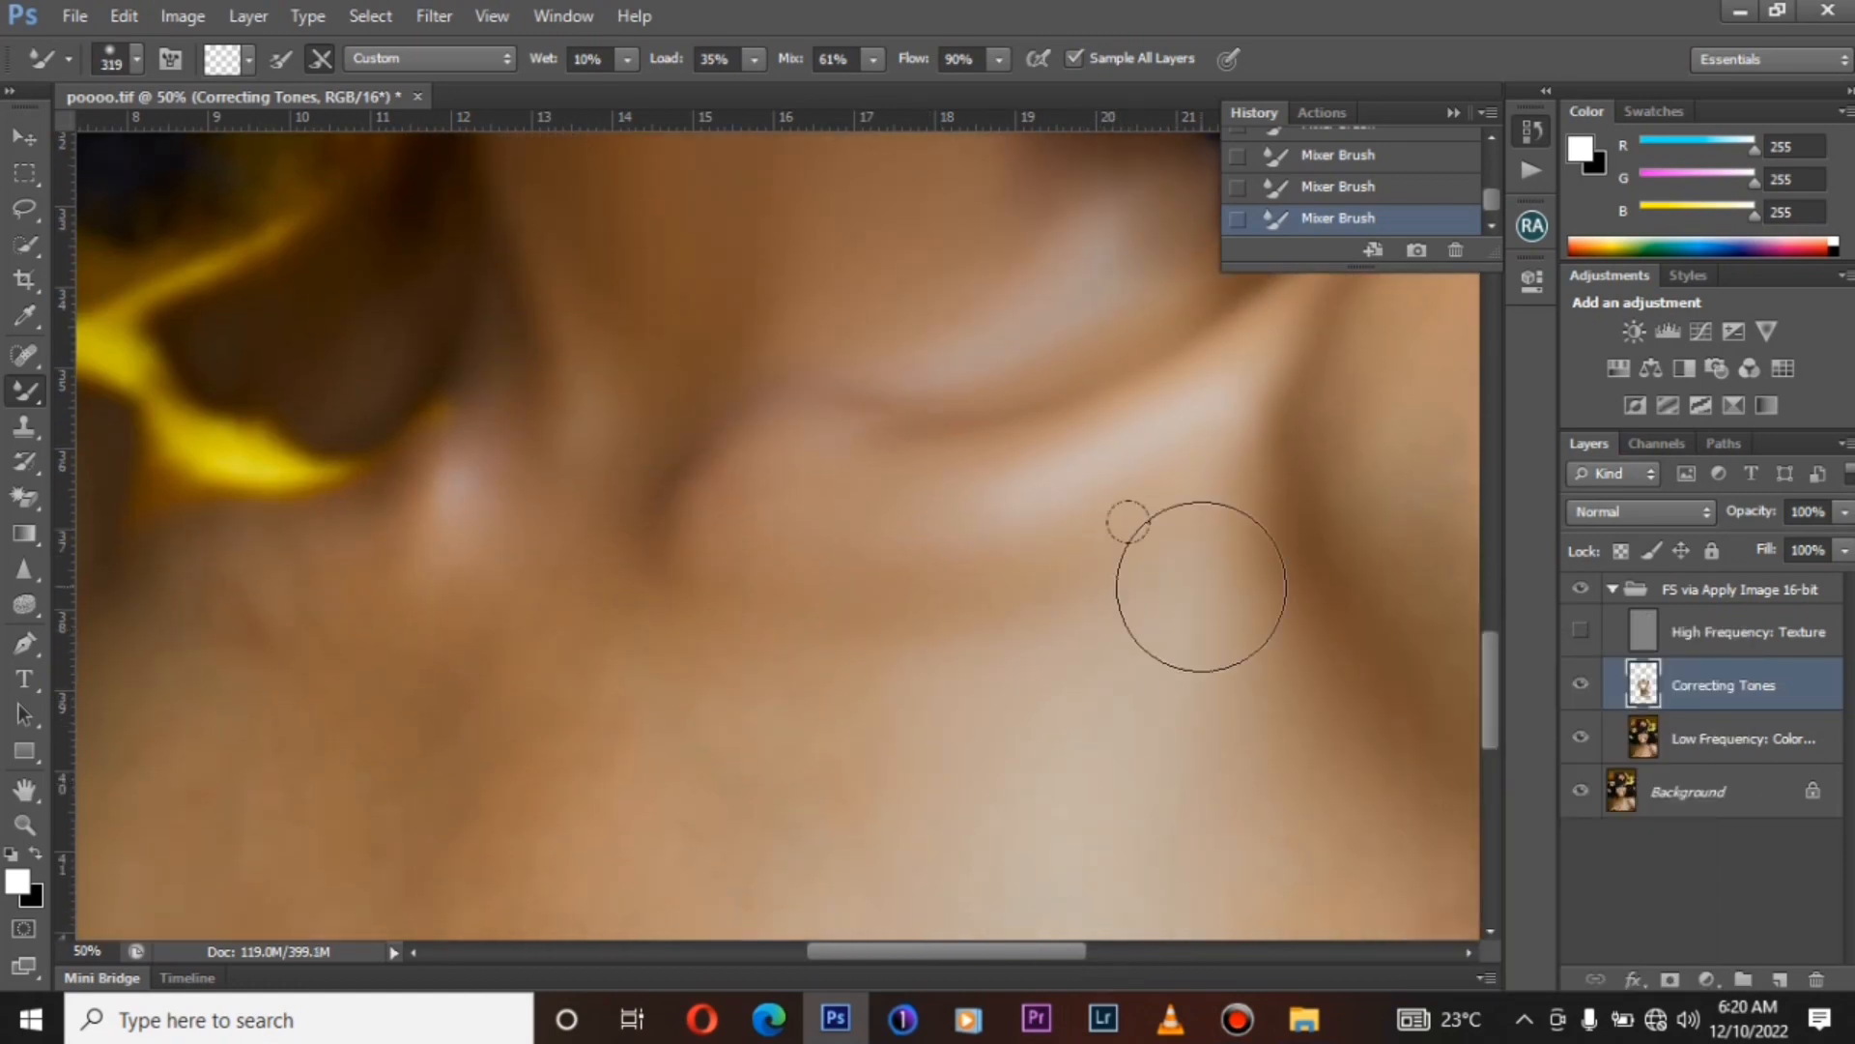
mouse_move(934, 743)
left_mouse_down()
mouse_move(700, 739)
mouse_move(720, 702)
mouse_move(860, 628)
mouse_move(512, 554)
mouse_move(502, 425)
mouse_move(310, 537)
mouse_move(285, 591)
mouse_move(477, 805)
mouse_move(309, 775)
mouse_move(307, 705)
left_mouse_up()
Set the Mixer Brush size to 473 px and even out the broad tones of the chest above the flowers.
key("ctrl+minus")
key("ctrl+minus")
right_click(724, 629)
left_click(855, 696)
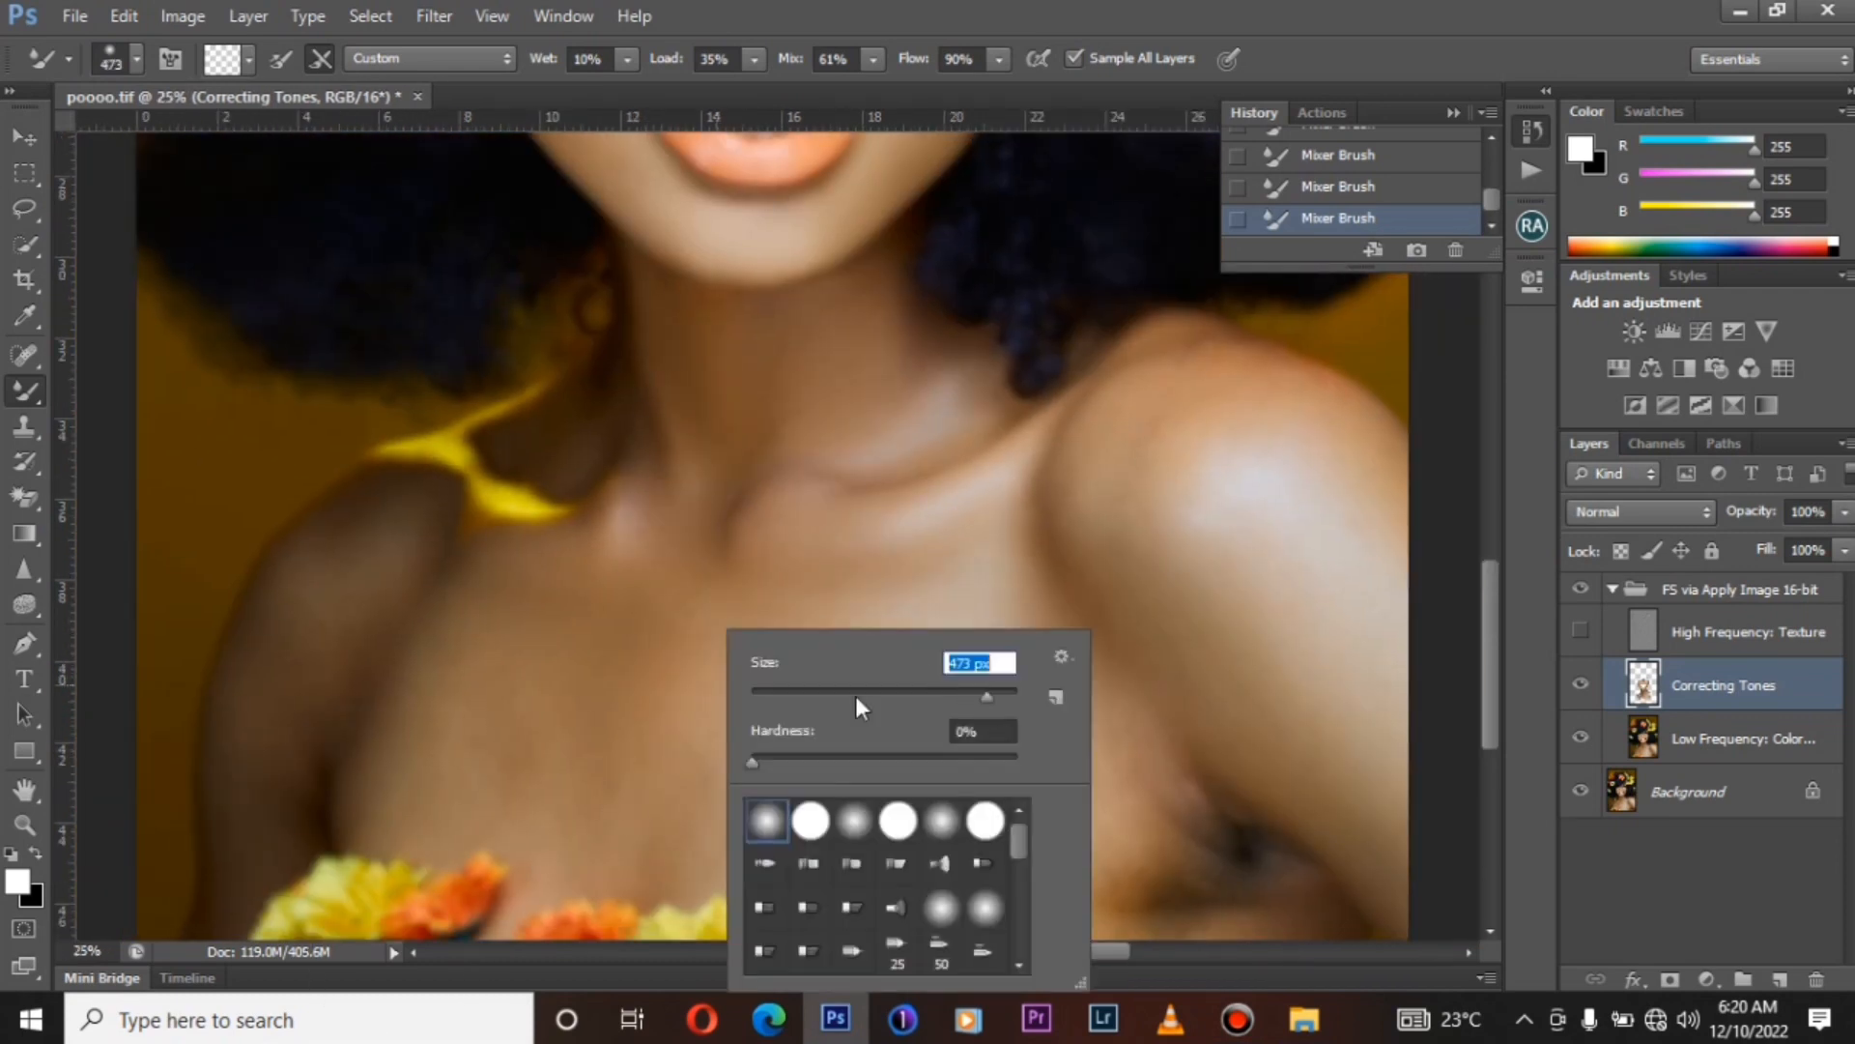
left_click(681, 635)
mouse_move(525, 674)
left_mouse_down()
mouse_move(456, 741)
mouse_move(560, 685)
mouse_move(725, 724)
mouse_move(789, 657)
mouse_move(847, 676)
mouse_move(732, 785)
mouse_move(537, 779)
left_mouse_up()
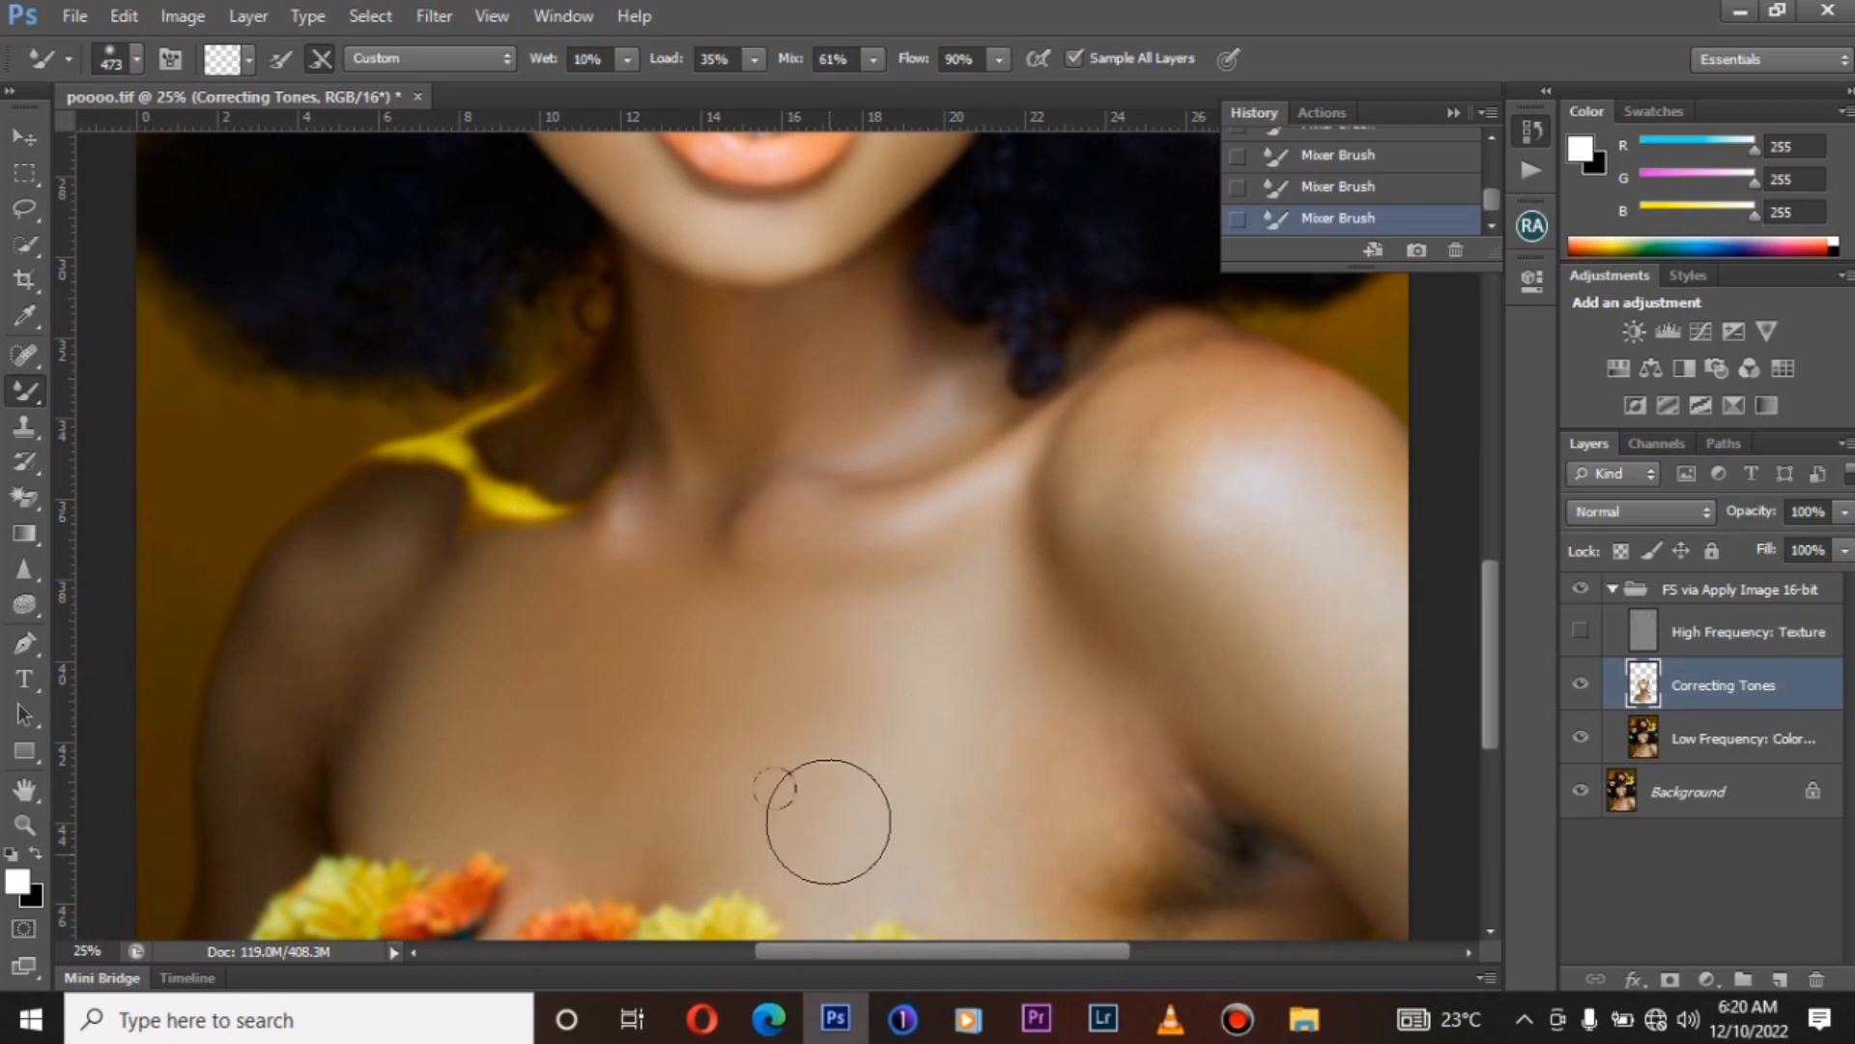
Smooth the bright shoulder's highlight, its upper edge and the dark armpit fold with the 473 px Mixer Brush.
mouse_move(1147, 592)
left_mouse_down()
mouse_move(1237, 468)
mouse_move(1257, 472)
mouse_move(1234, 575)
left_mouse_up()
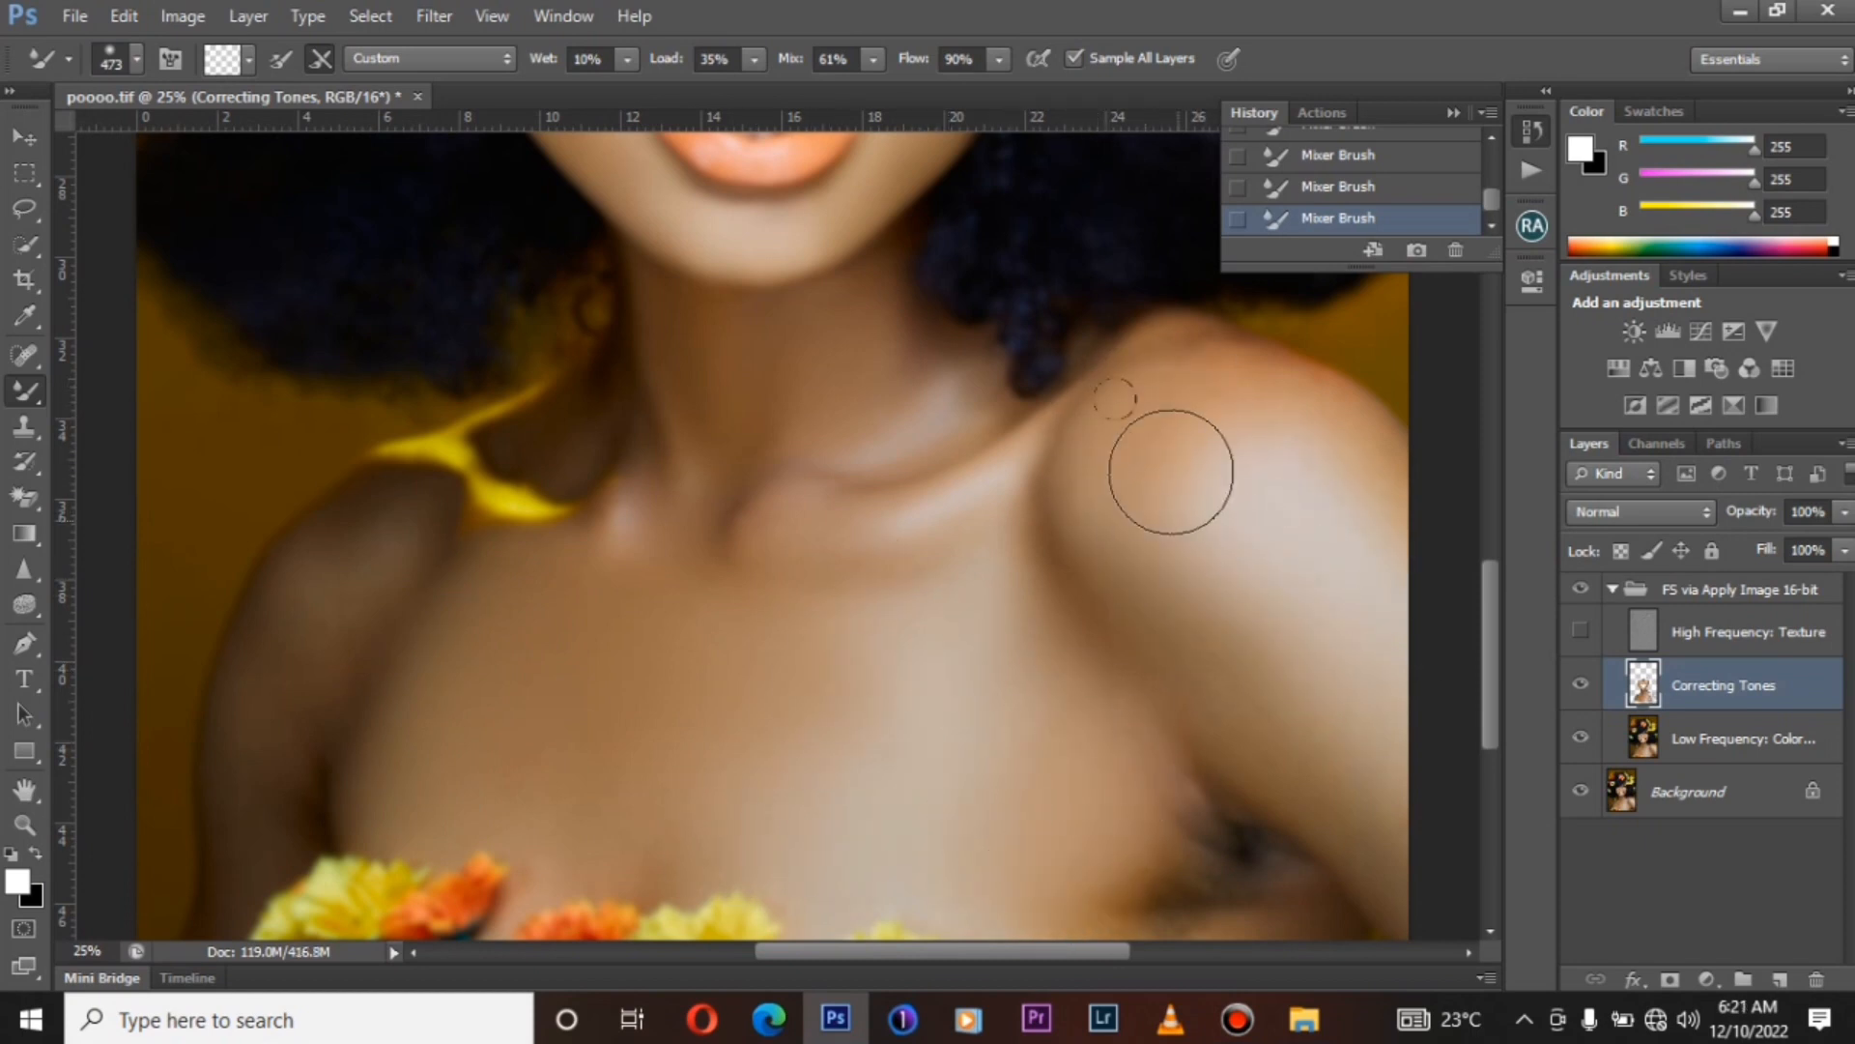
mouse_move(1192, 341)
left_mouse_down()
mouse_move(1142, 376)
mouse_move(1234, 444)
left_mouse_up()
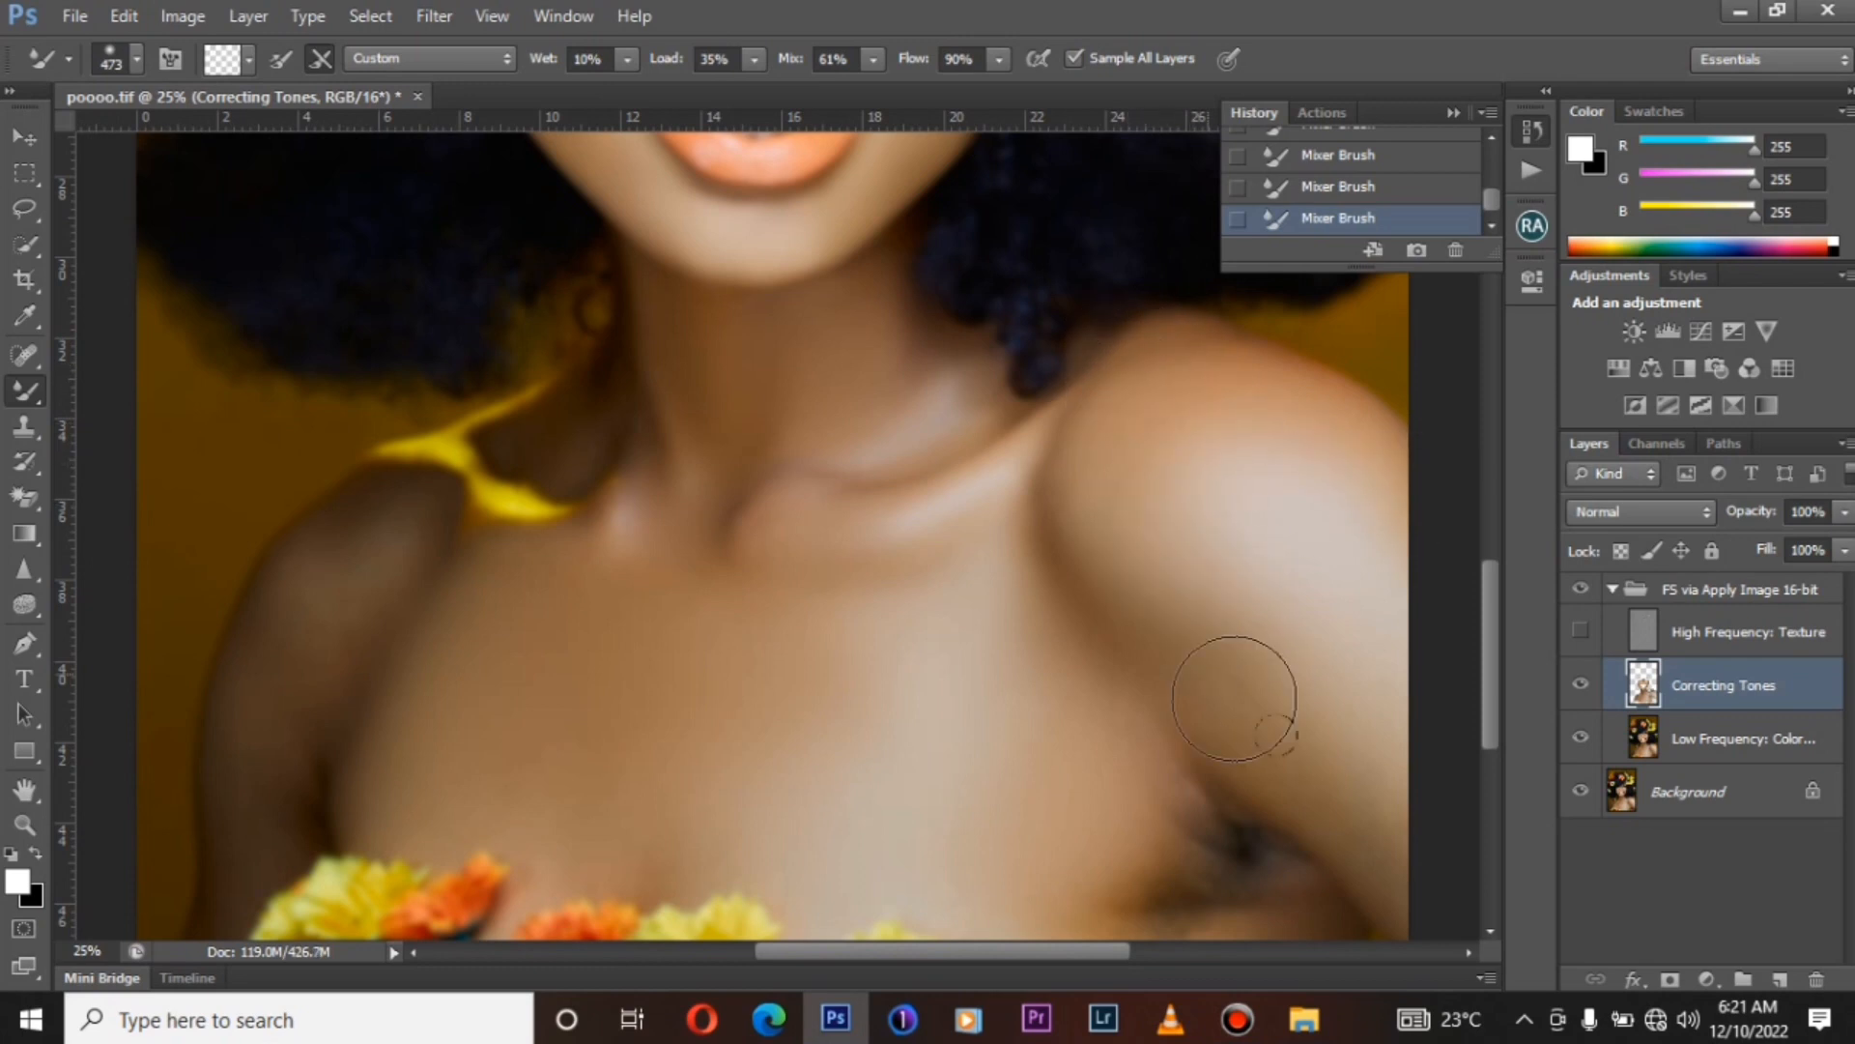
mouse_move(1126, 797)
left_mouse_down()
mouse_move(1168, 869)
mouse_move(1151, 874)
mouse_move(1222, 869)
left_mouse_up()
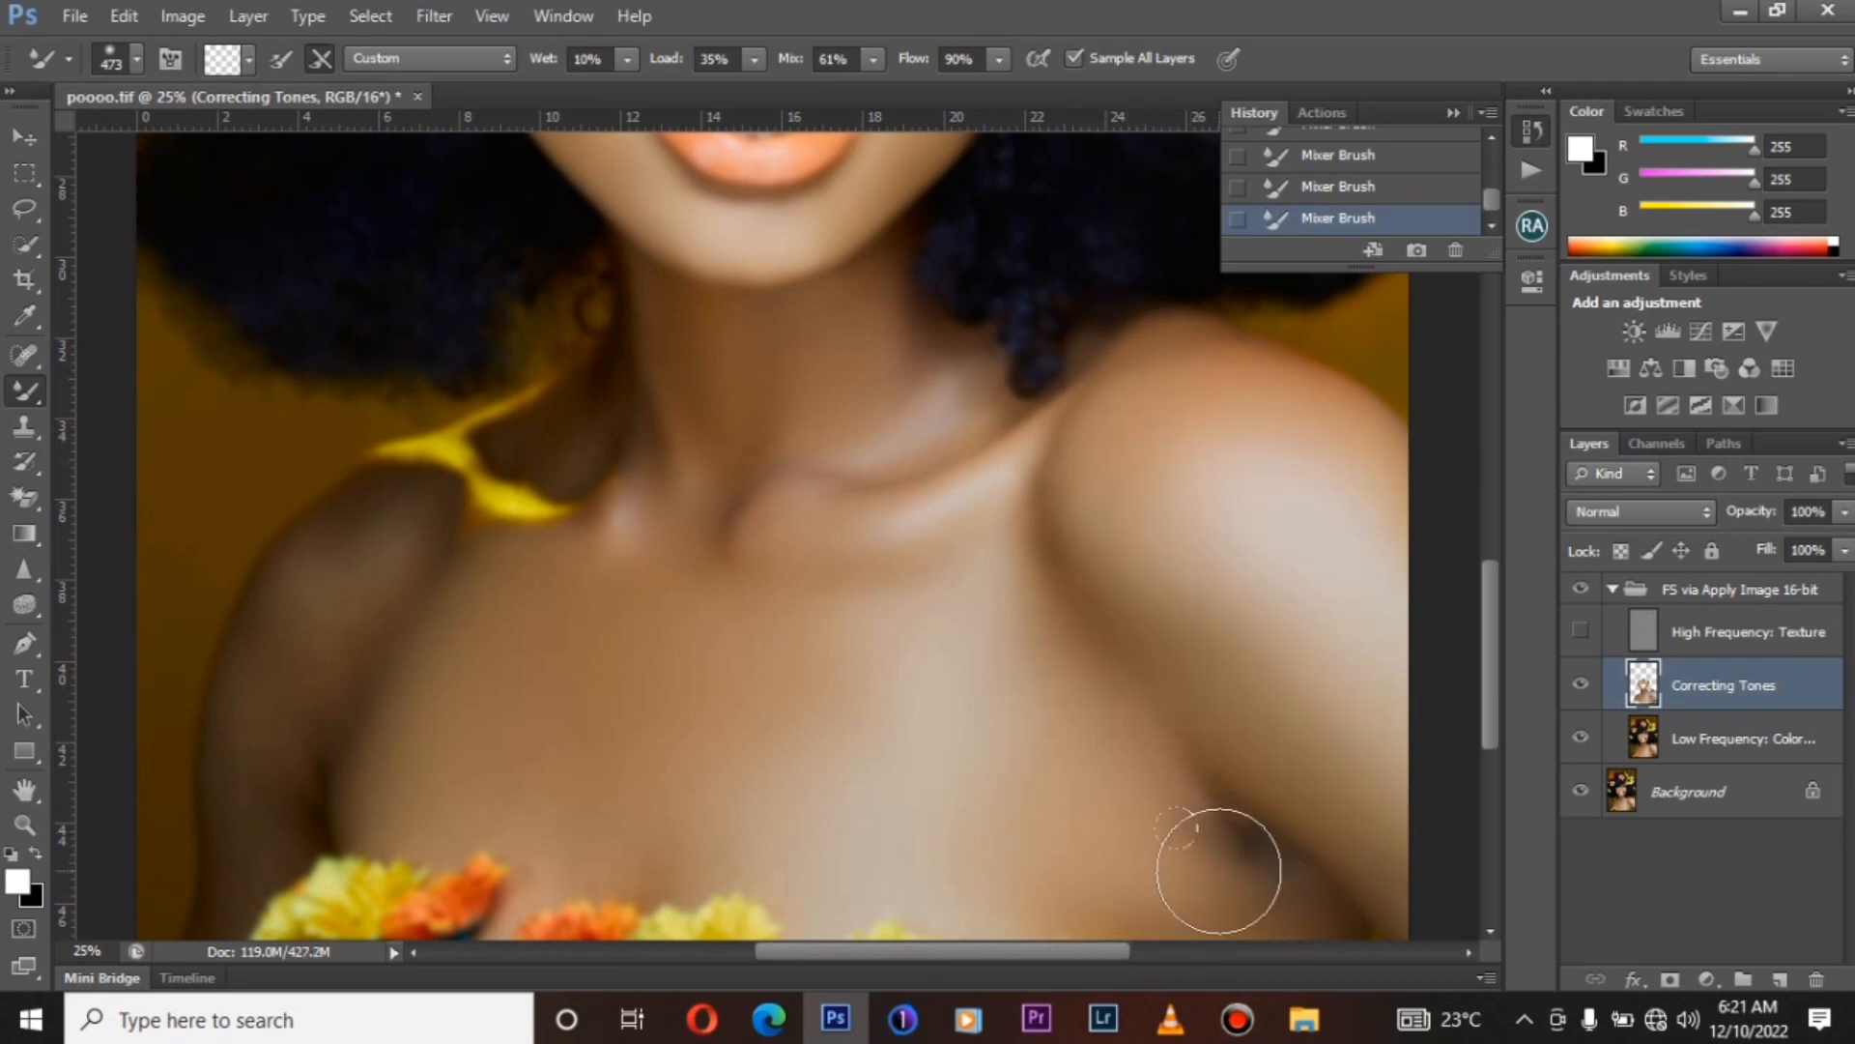
Blend the darker upper arm, and use a smaller Mixer Brush to smooth the yellow patch on that shoulder.
left_click_drag(279, 790, 282, 742)
key("bracketleft")
key("bracketleft")
key("bracketleft")
key("bracketleft")
key("bracketleft")
mouse_move(434, 444)
left_mouse_down()
mouse_move(486, 488)
mouse_move(554, 502)
left_mouse_up()
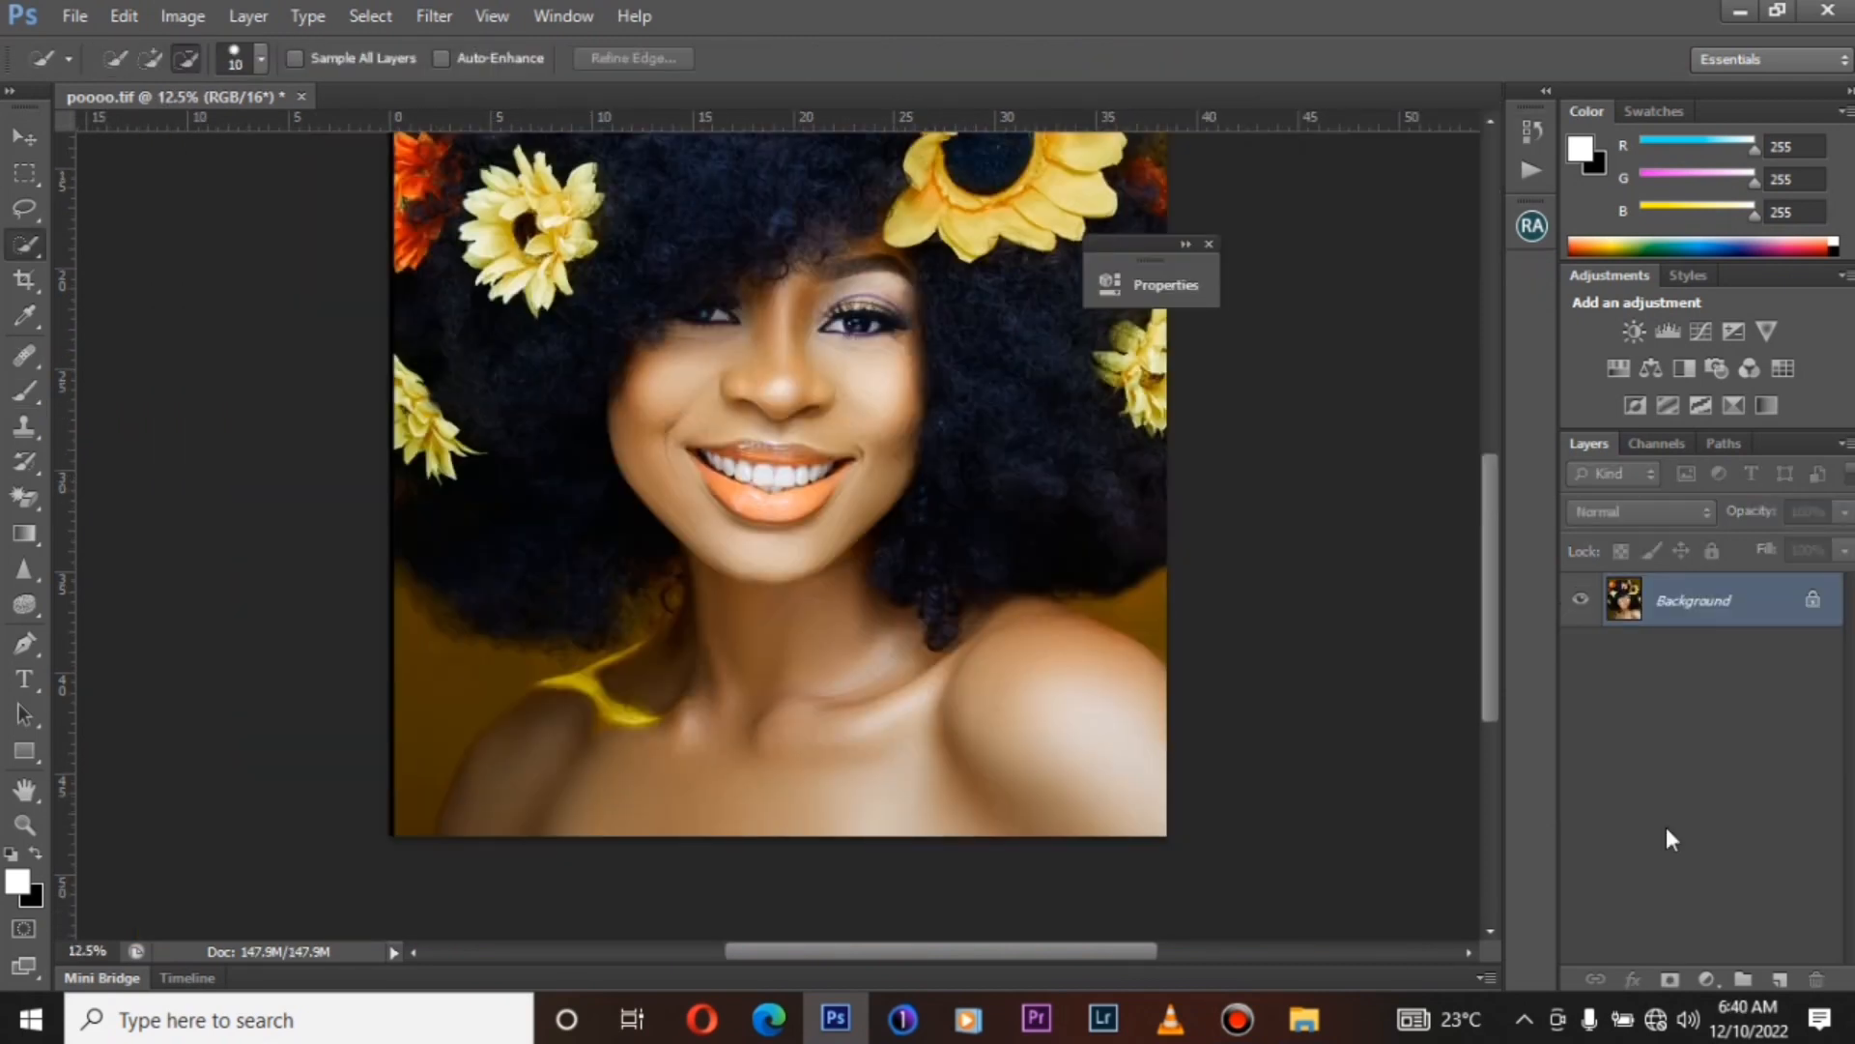
Examine the flattened portrait's retouched skin up close and as a whole image.
key("ctrl+plus")
key("ctrl+plus")
key("ctrl+plus")
key("ctrl+plus")
key("ctrl+plus")
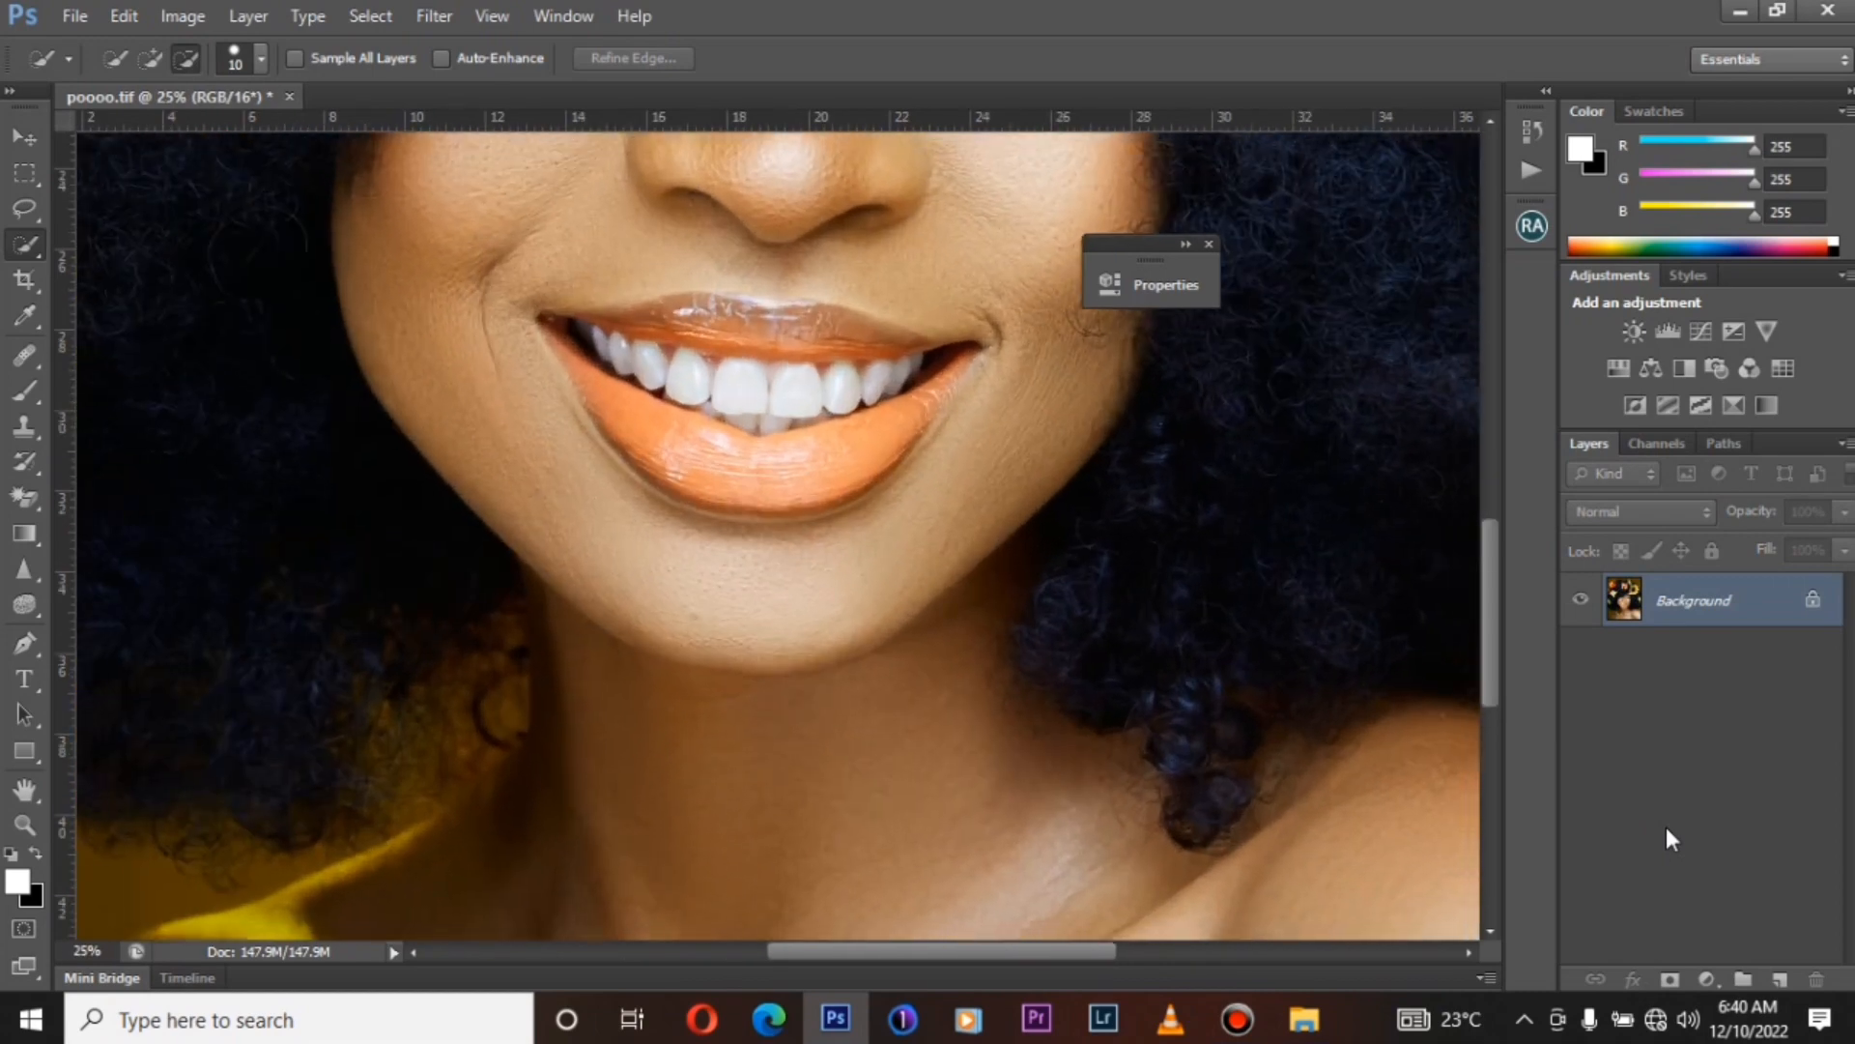
key("ctrl+minus")
key("ctrl+minus")
key("ctrl+minus")
key("ctrl+minus")
key("ctrl+minus")
key("ctrl+minus")
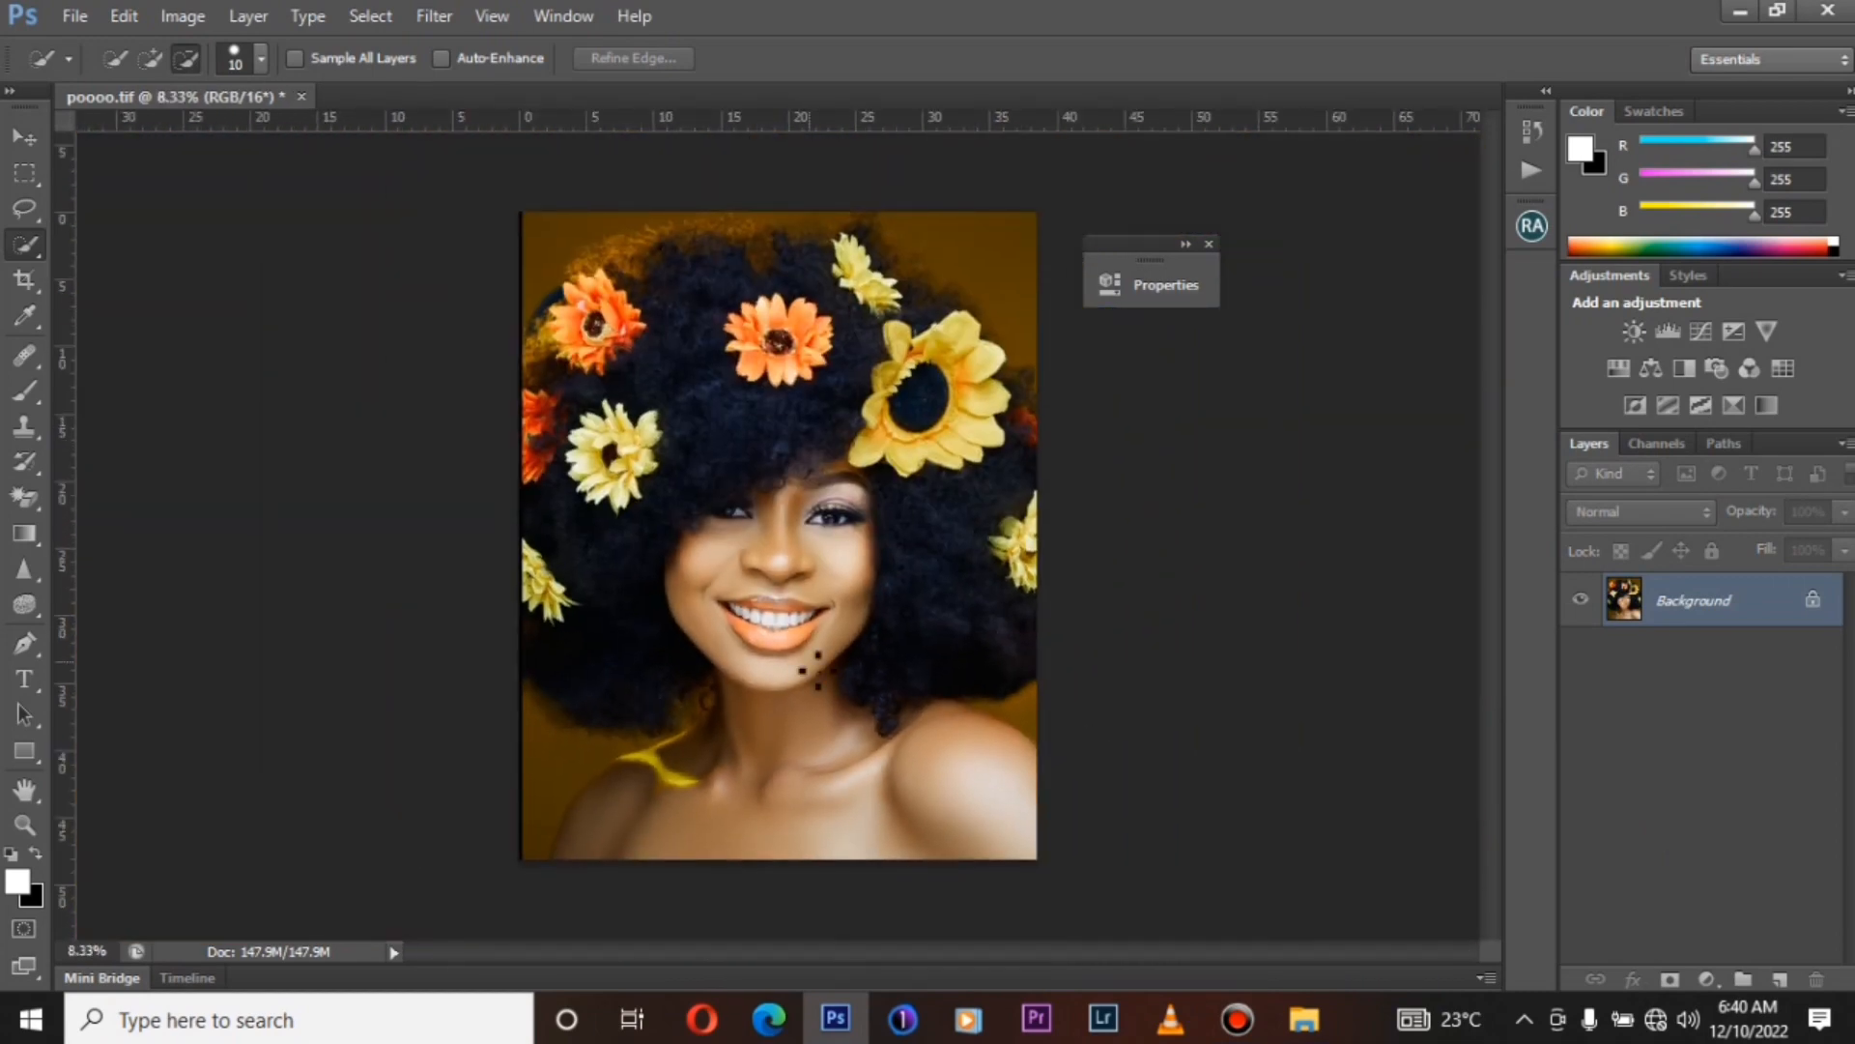
Select the narrow dark strip along the photo's left edge, fill it to match the surrounding image, and deselect.
left_click(26, 171)
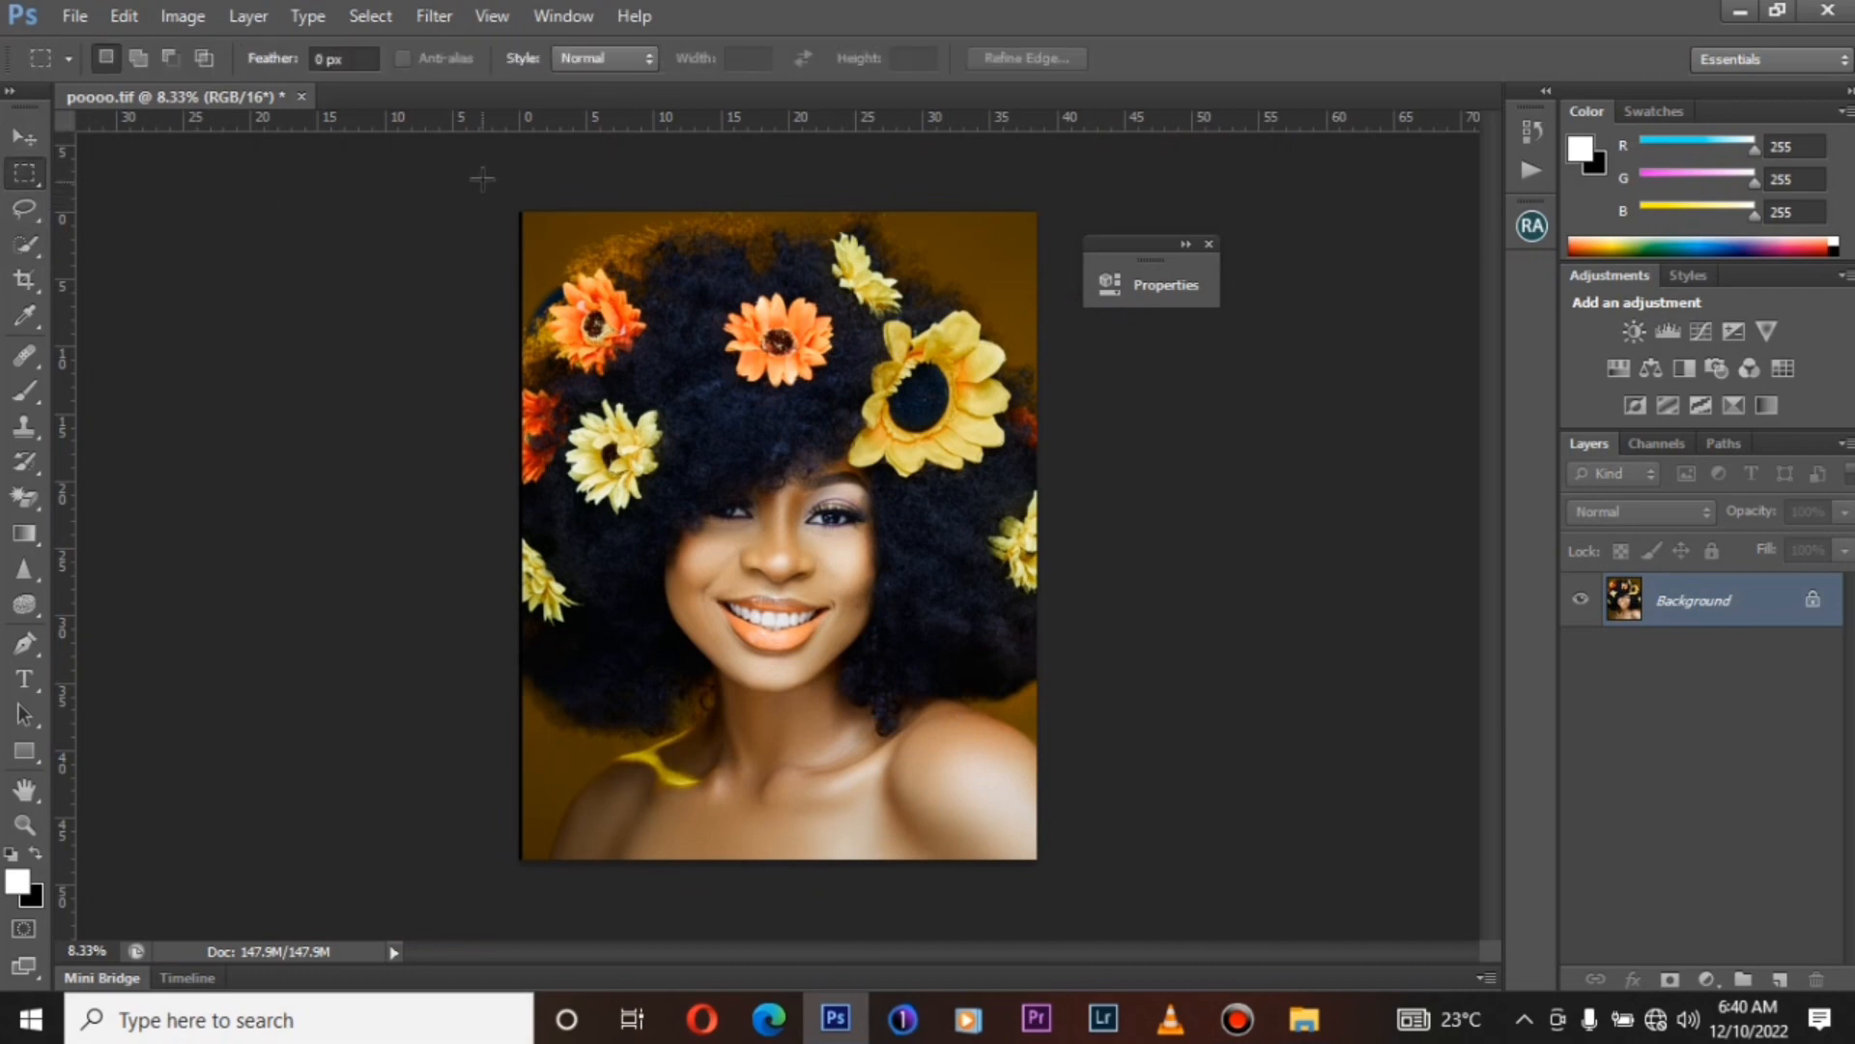
left_click_drag(483, 178, 524, 1018)
key("shift+F5")
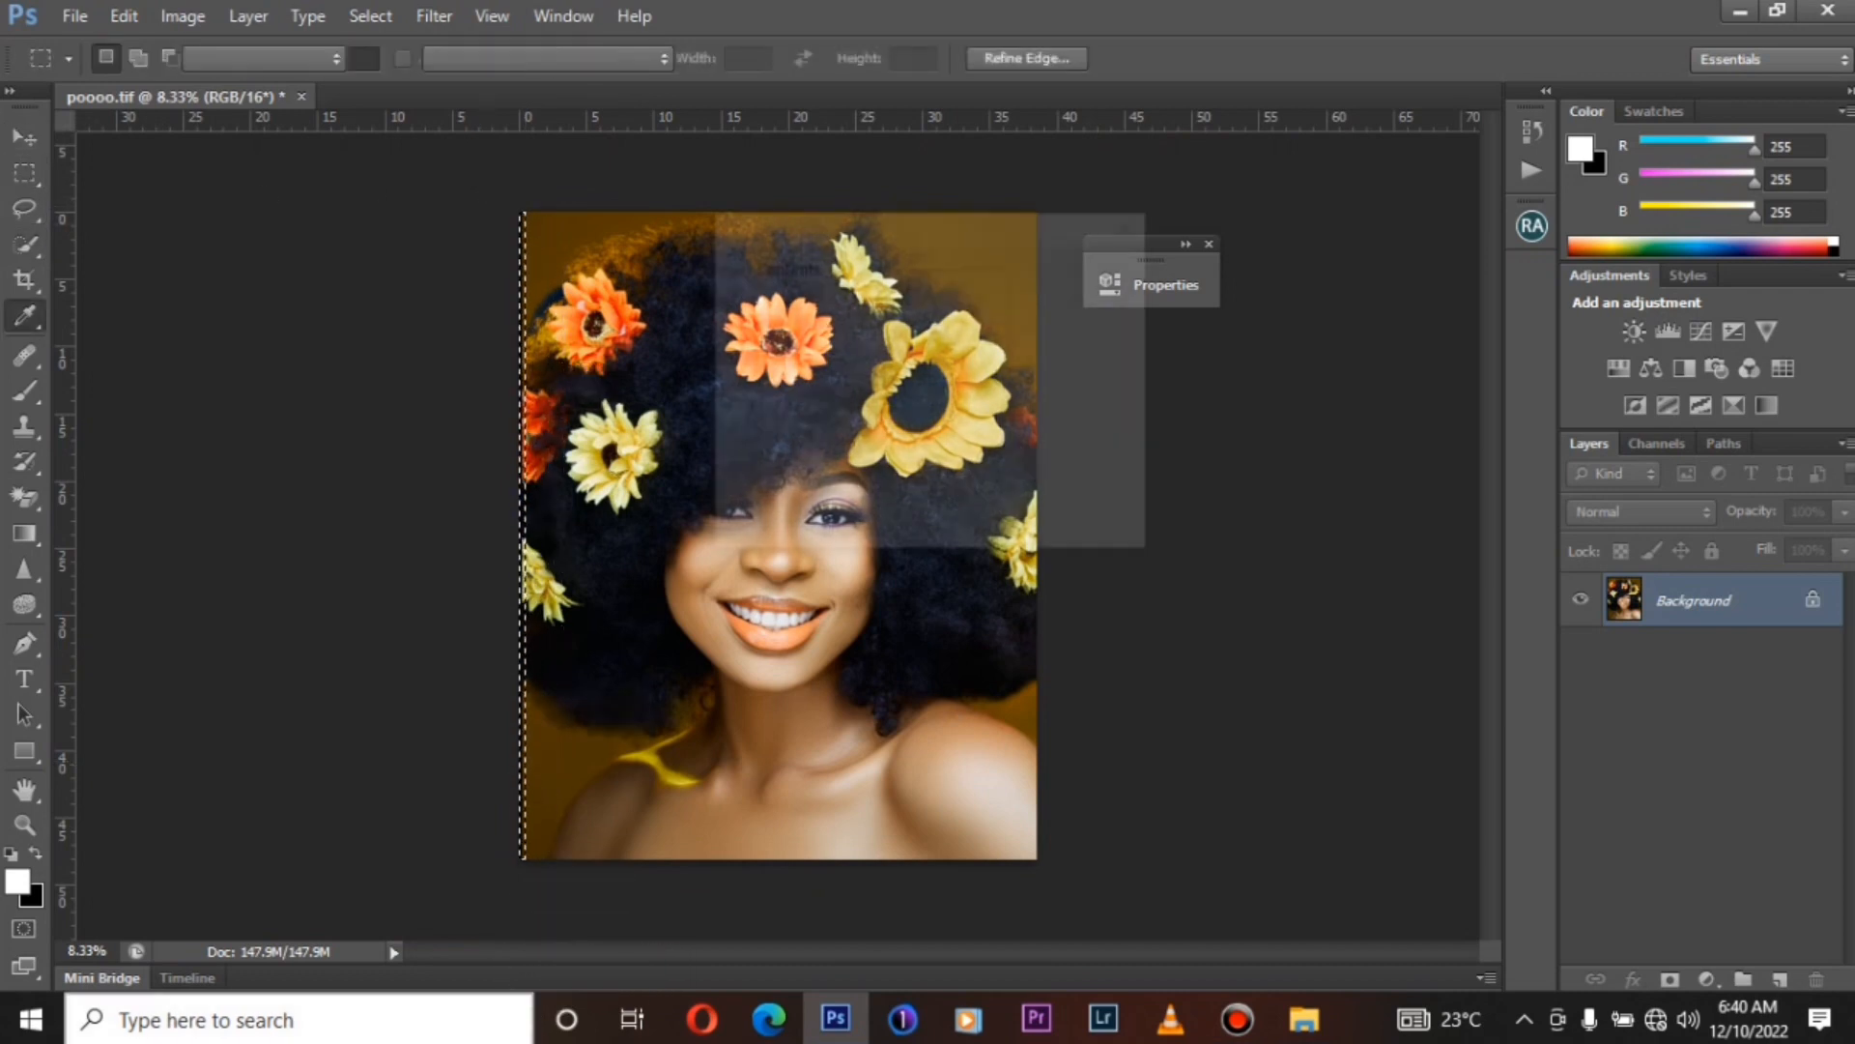
key("Return")
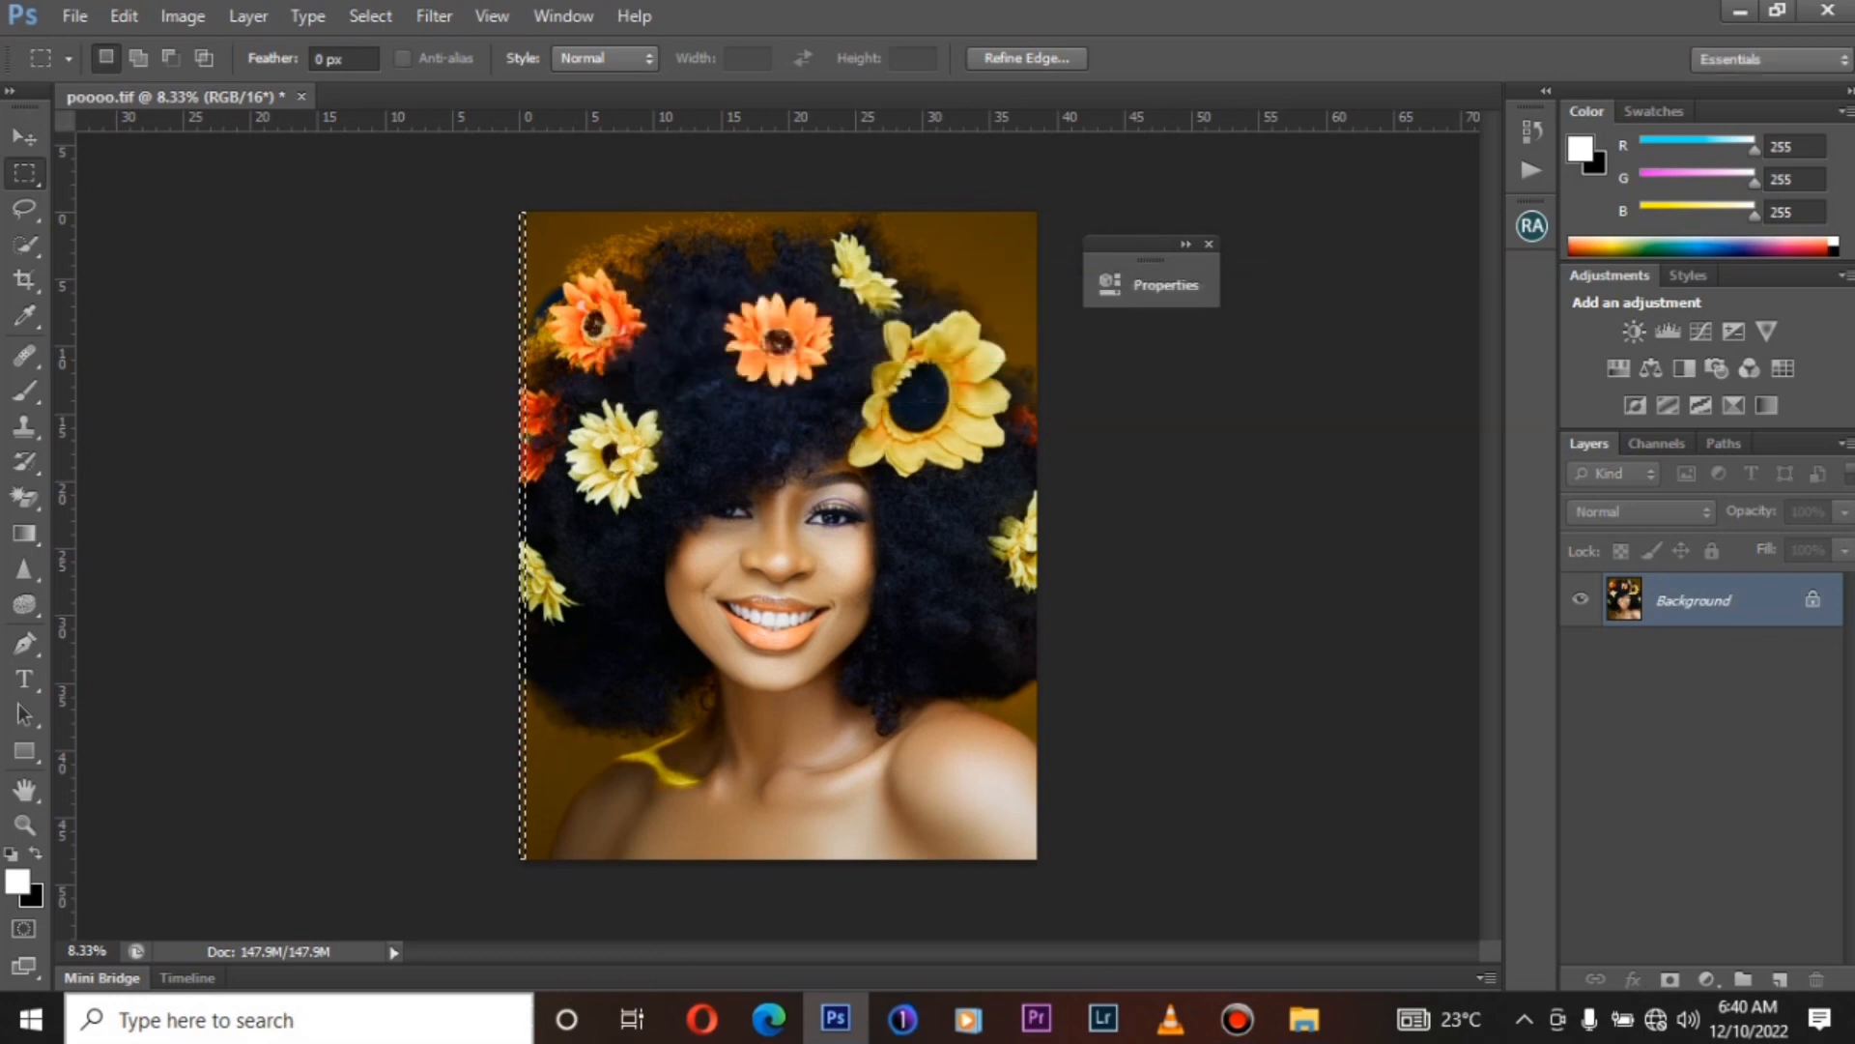
key("ctrl+d")
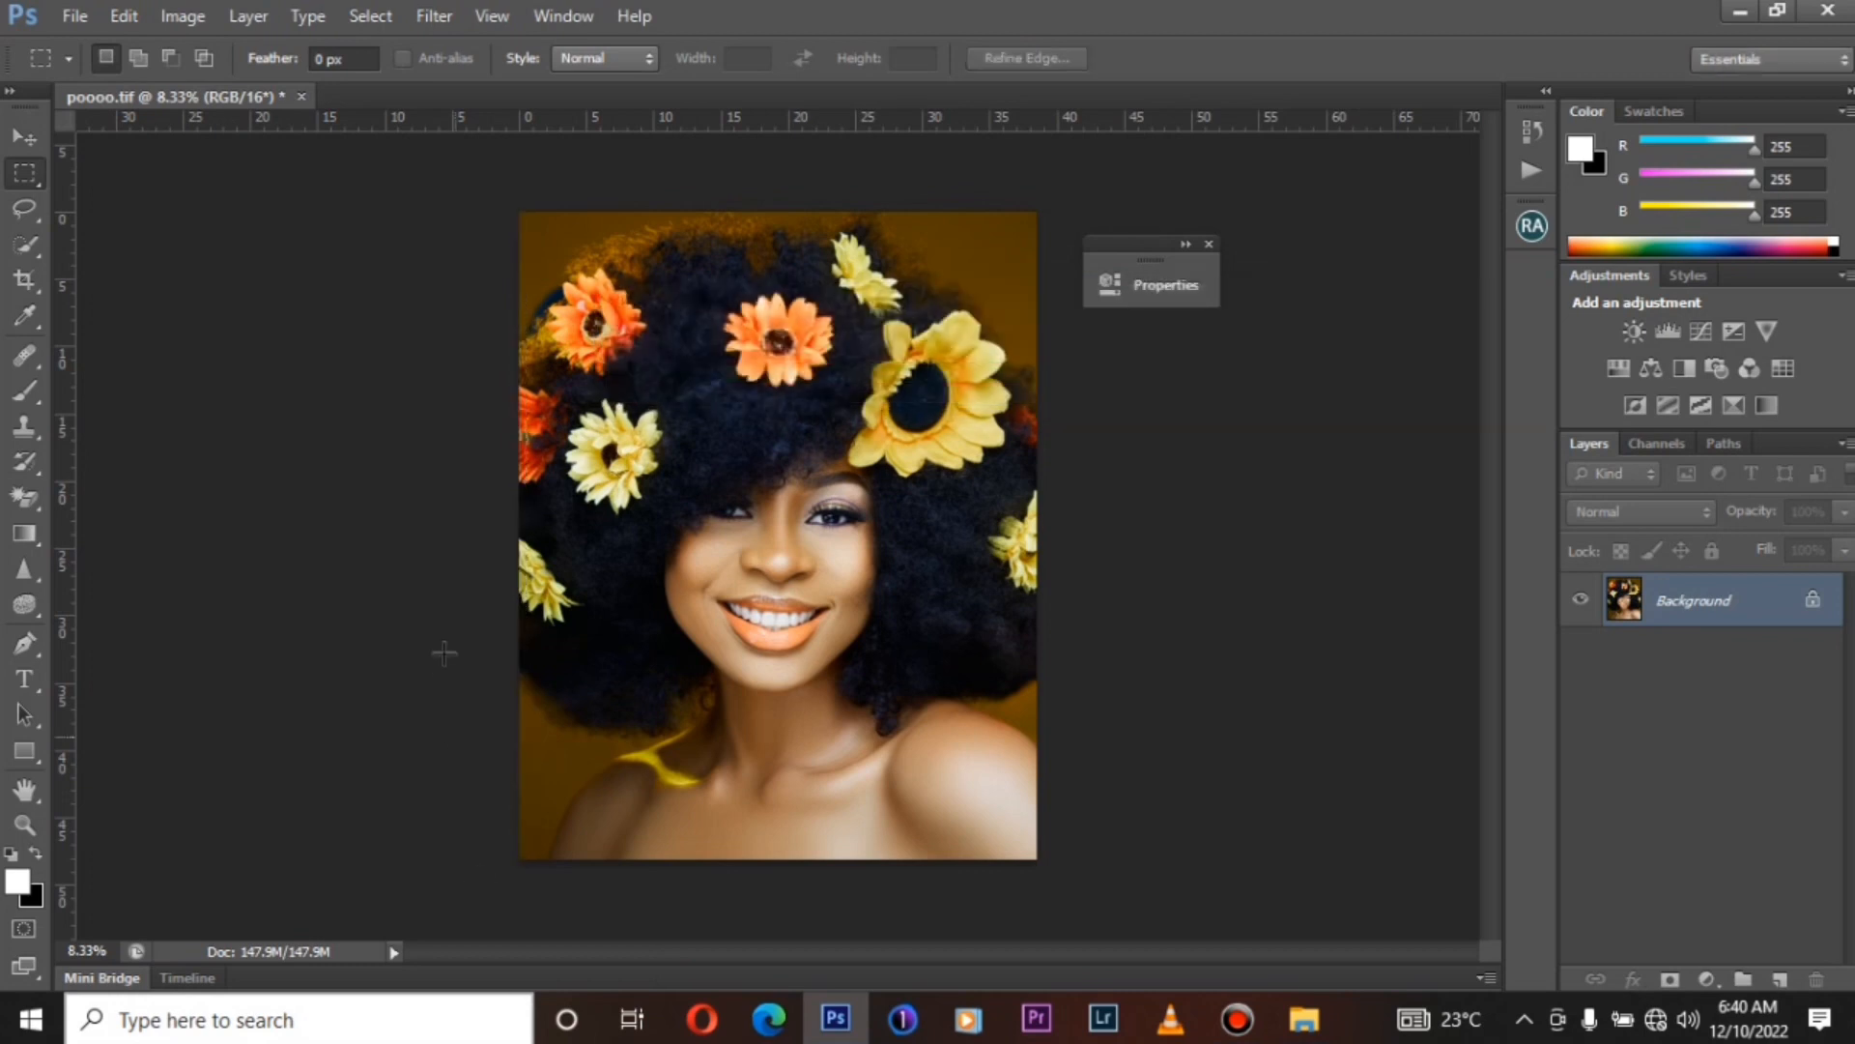
Sharpen the portrait with the recorded High Pass action and merge the sharpening layer into the background.
key("ctrl+plus")
key("ctrl+plus")
key("ctrl+plus")
key("ctrl+plus")
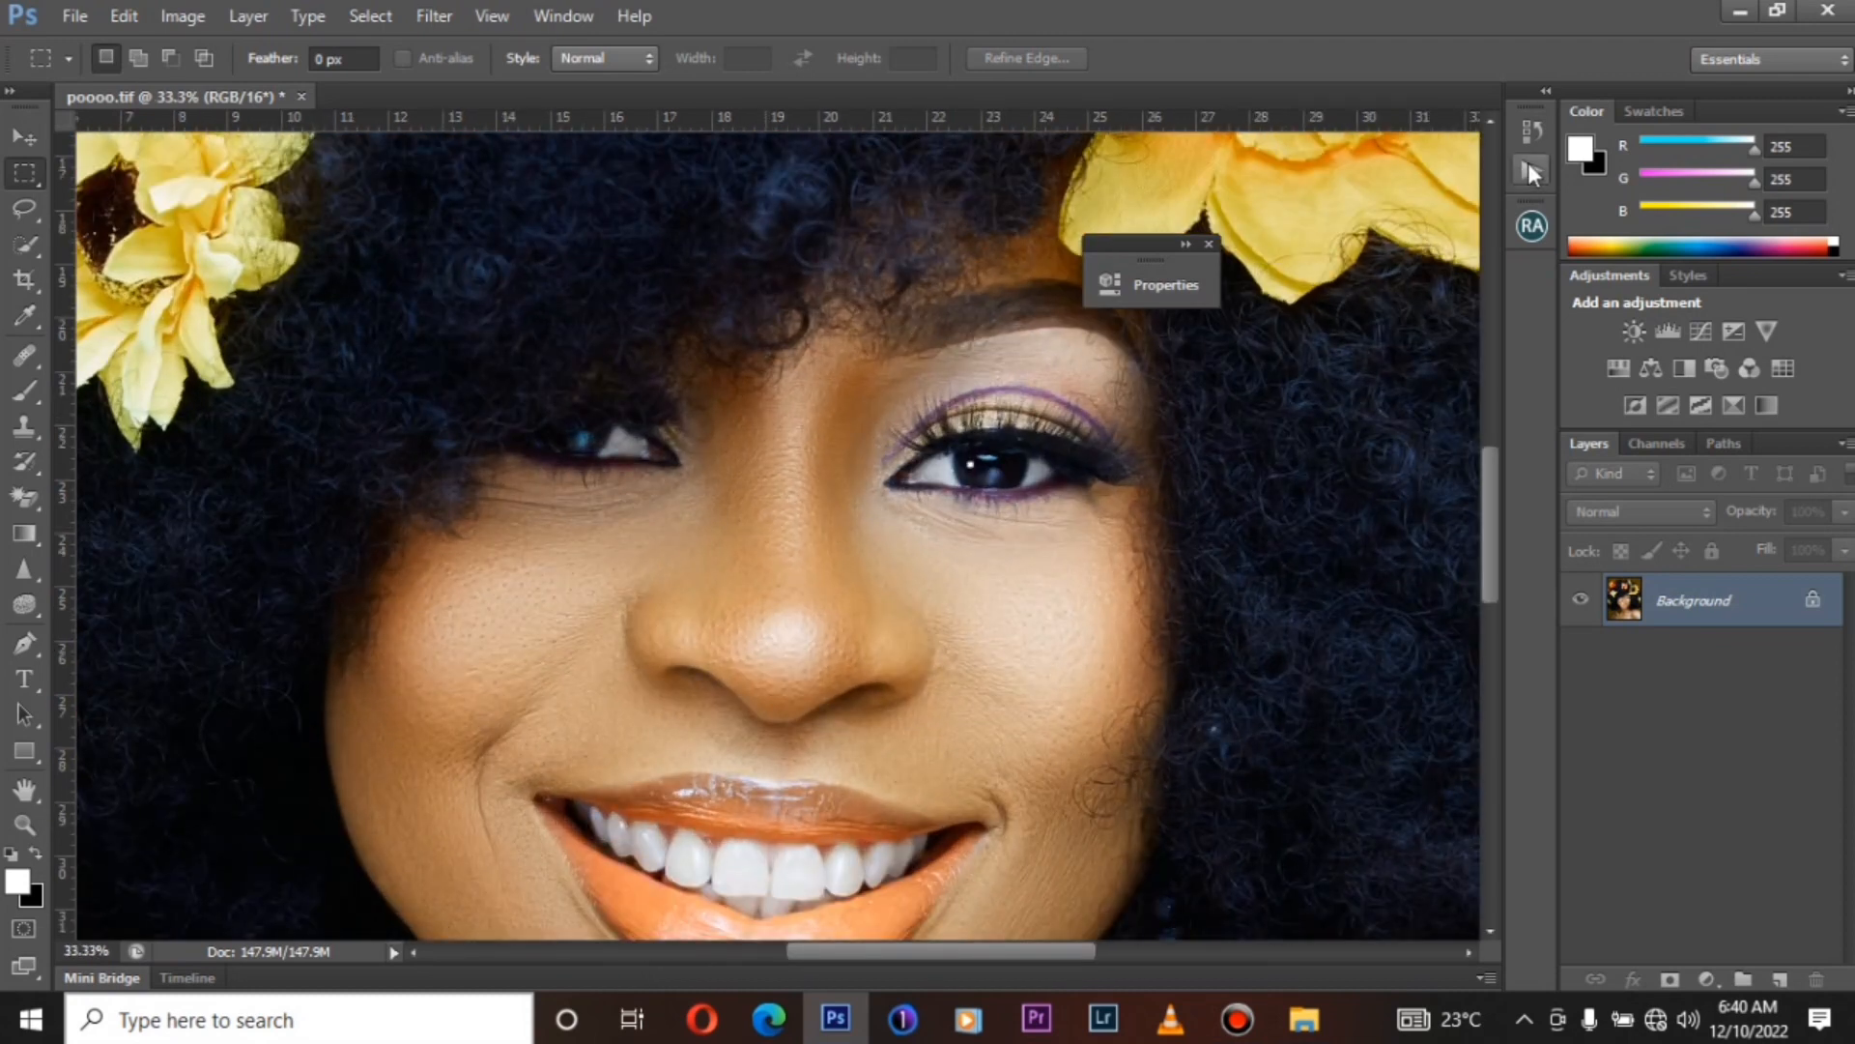
left_click(1530, 171)
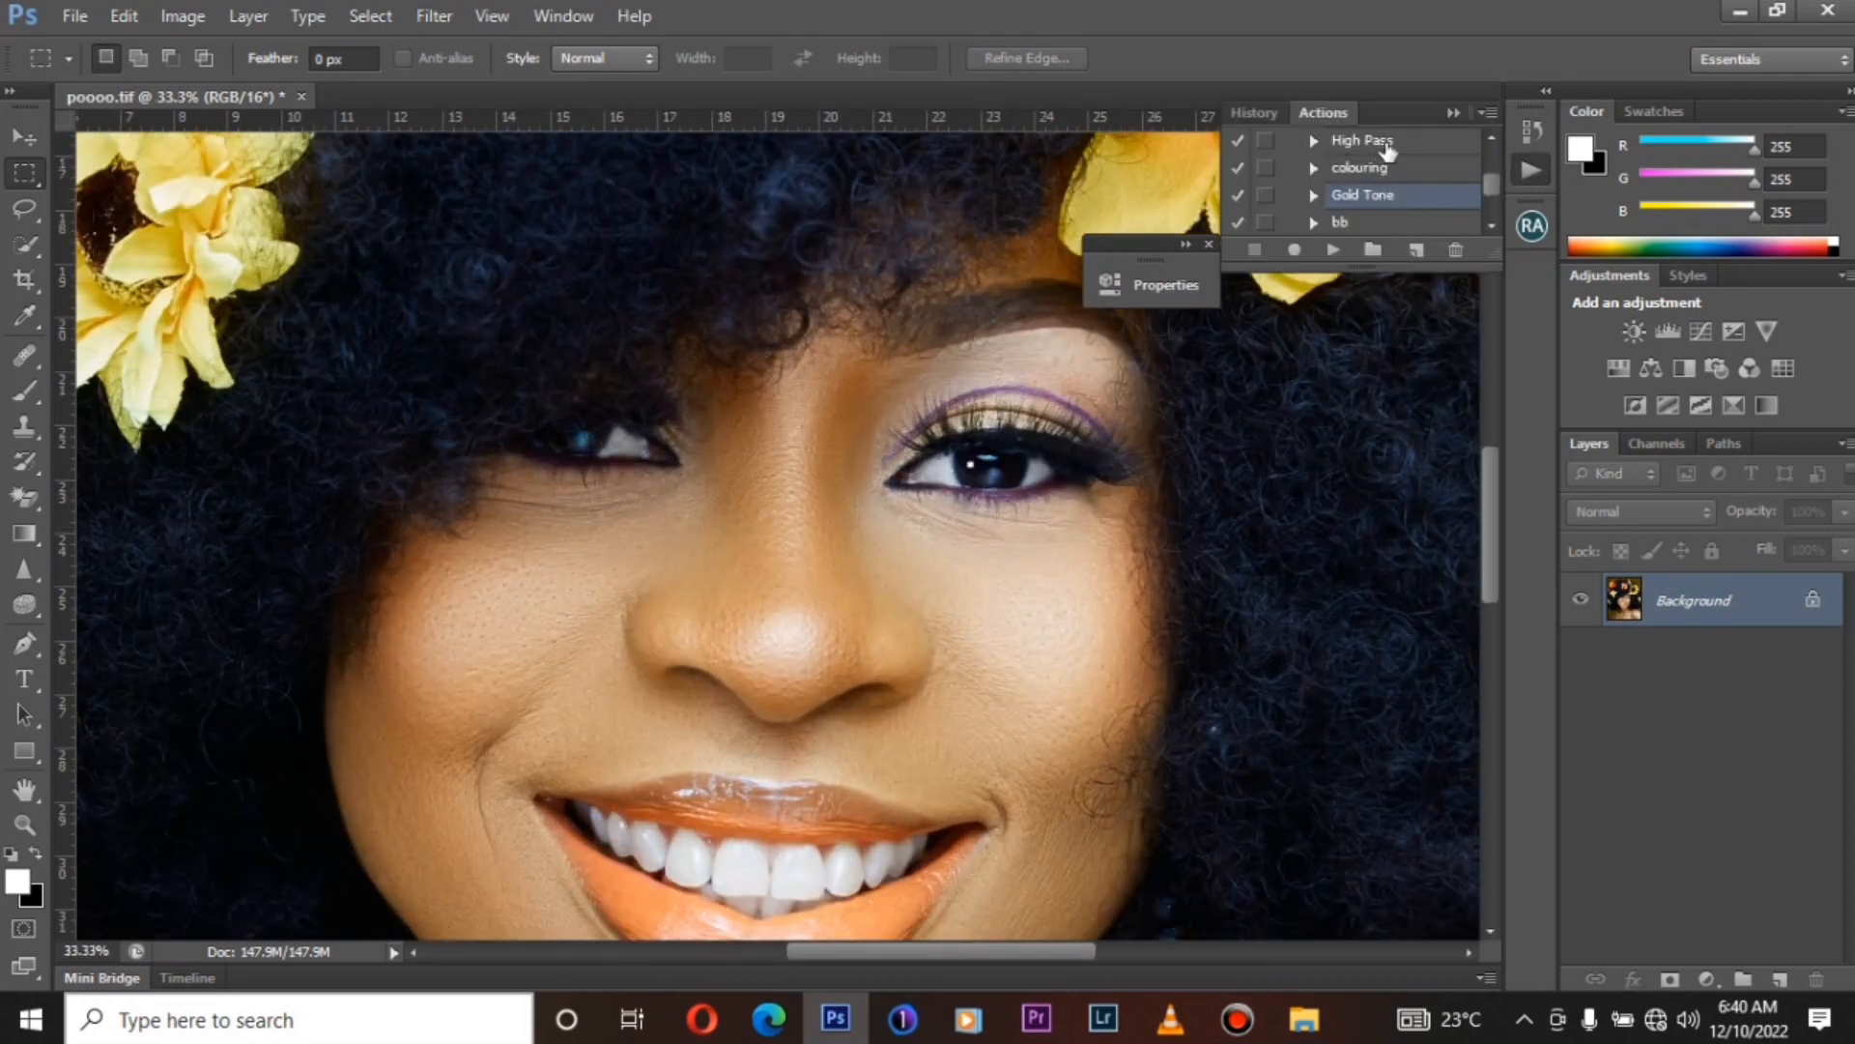
left_click(1386, 143)
left_click(1334, 250)
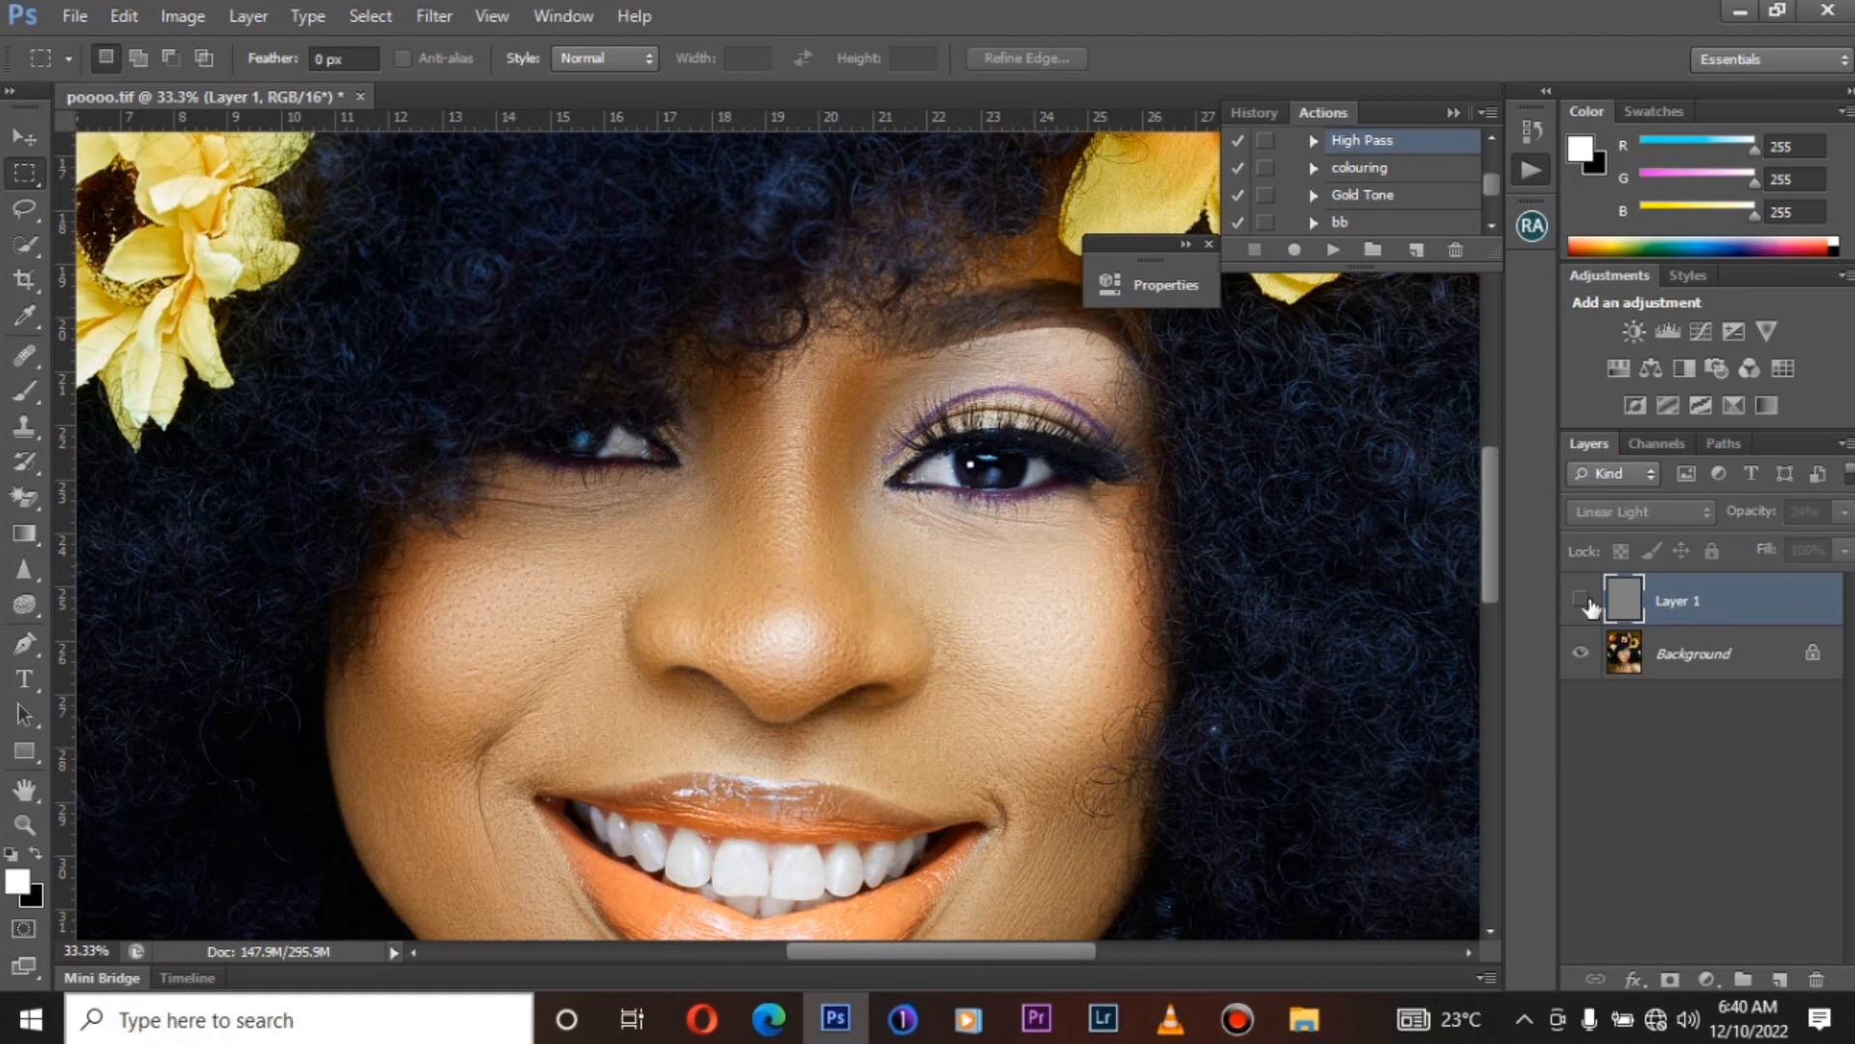
left_click(1582, 601)
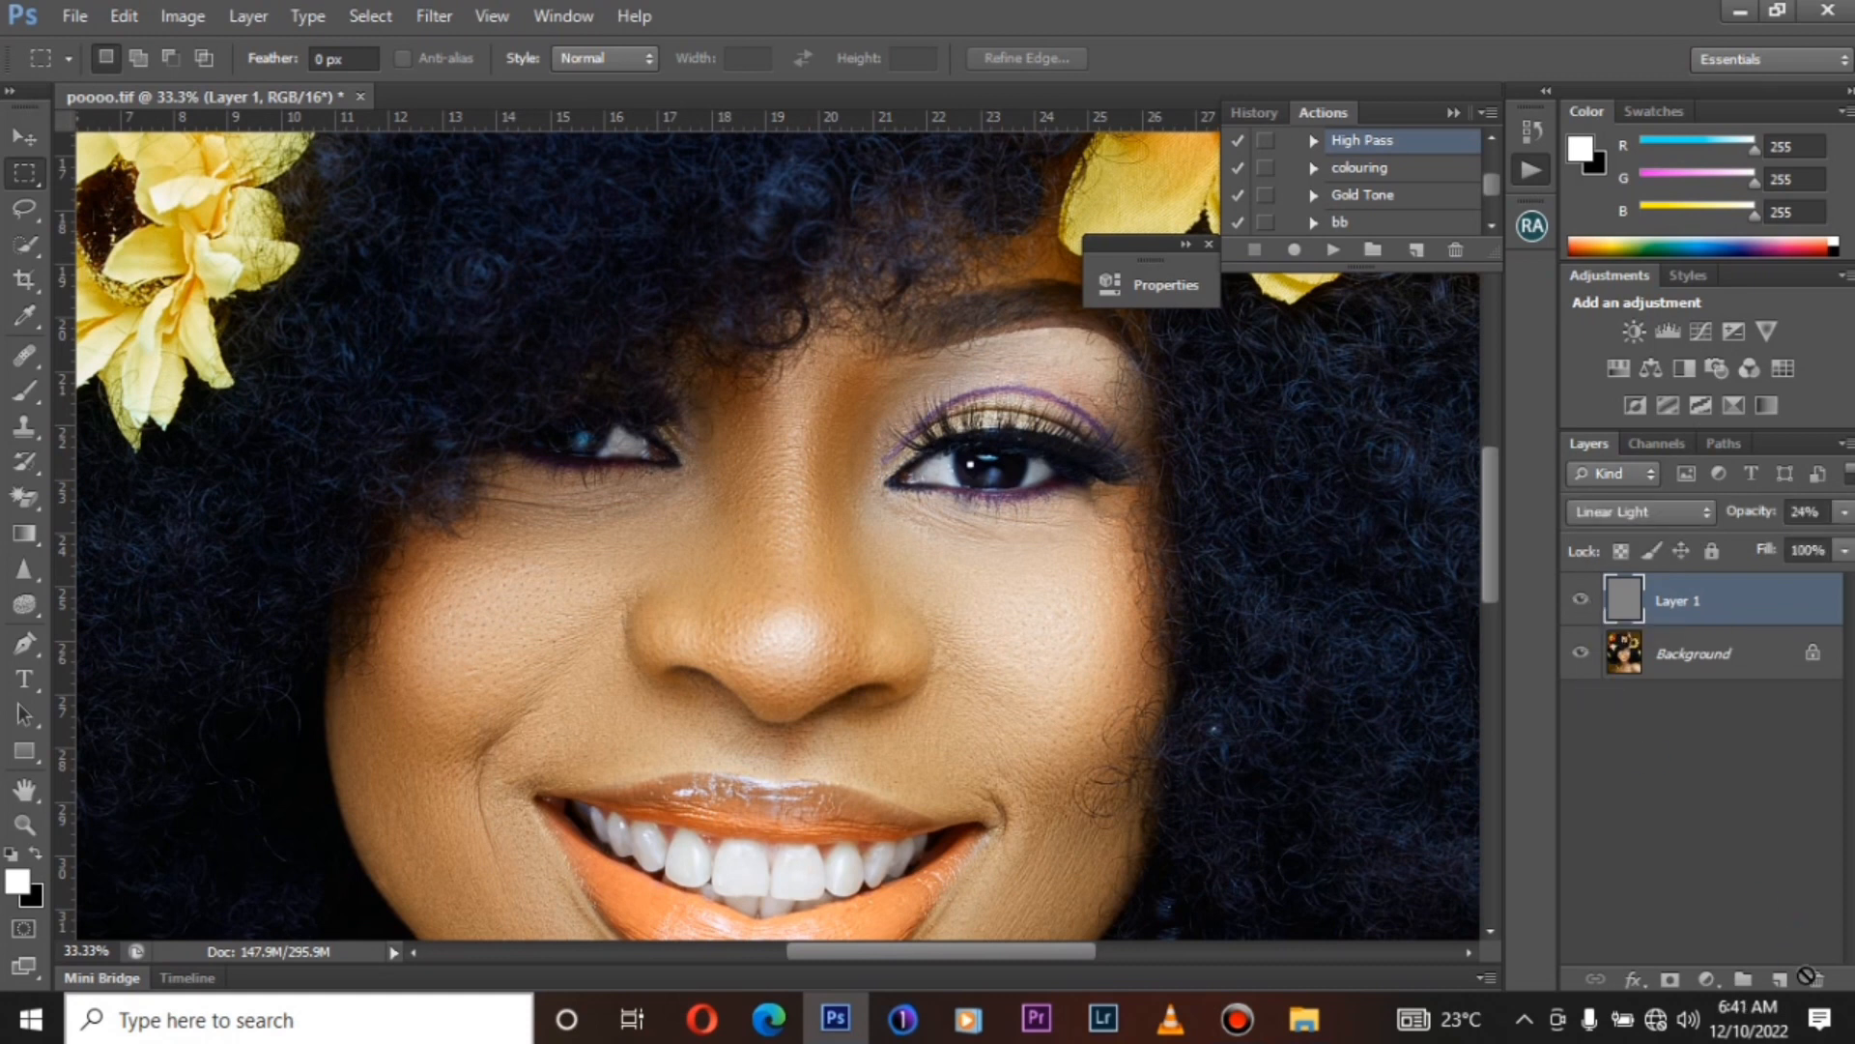
key("ctrl+e")
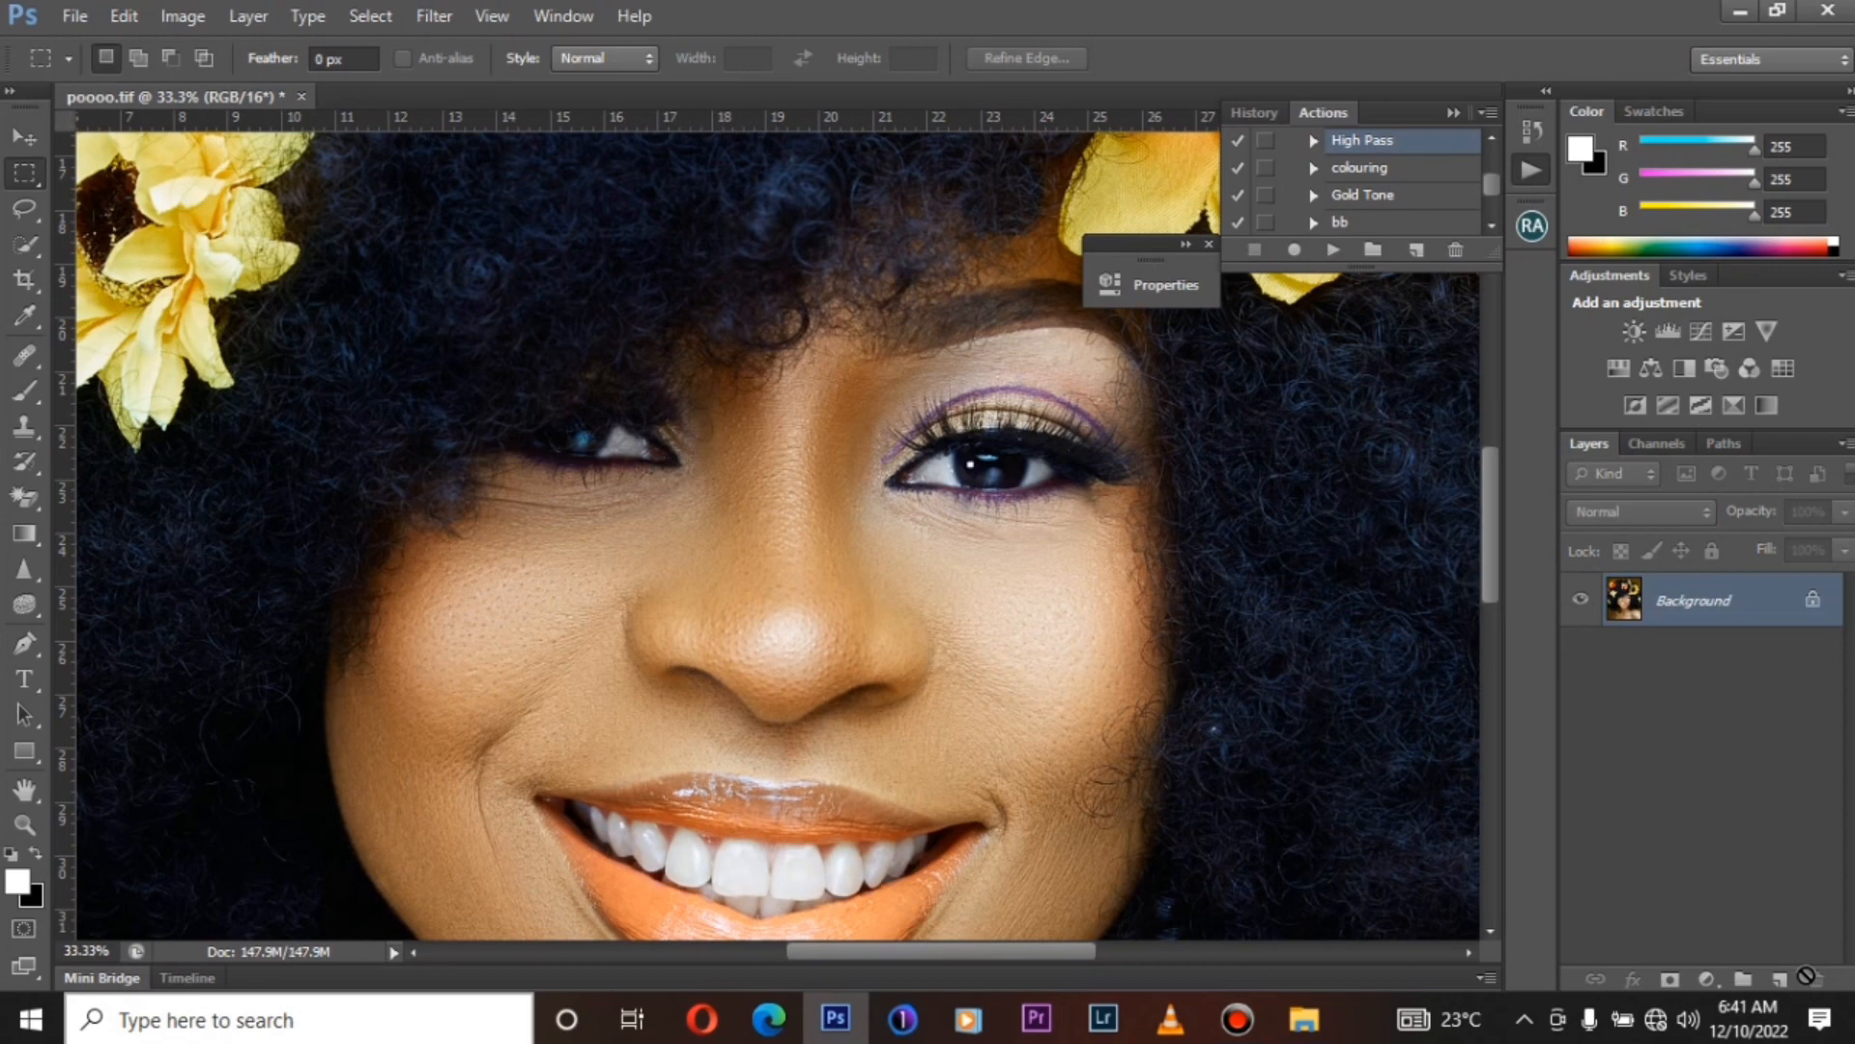
Start the Save for Web export of the finished portrait.
key("ctrl+minus")
key("ctrl+minus")
key("ctrl+minus")
key("ctrl+minus")
key("ctrl+minus")
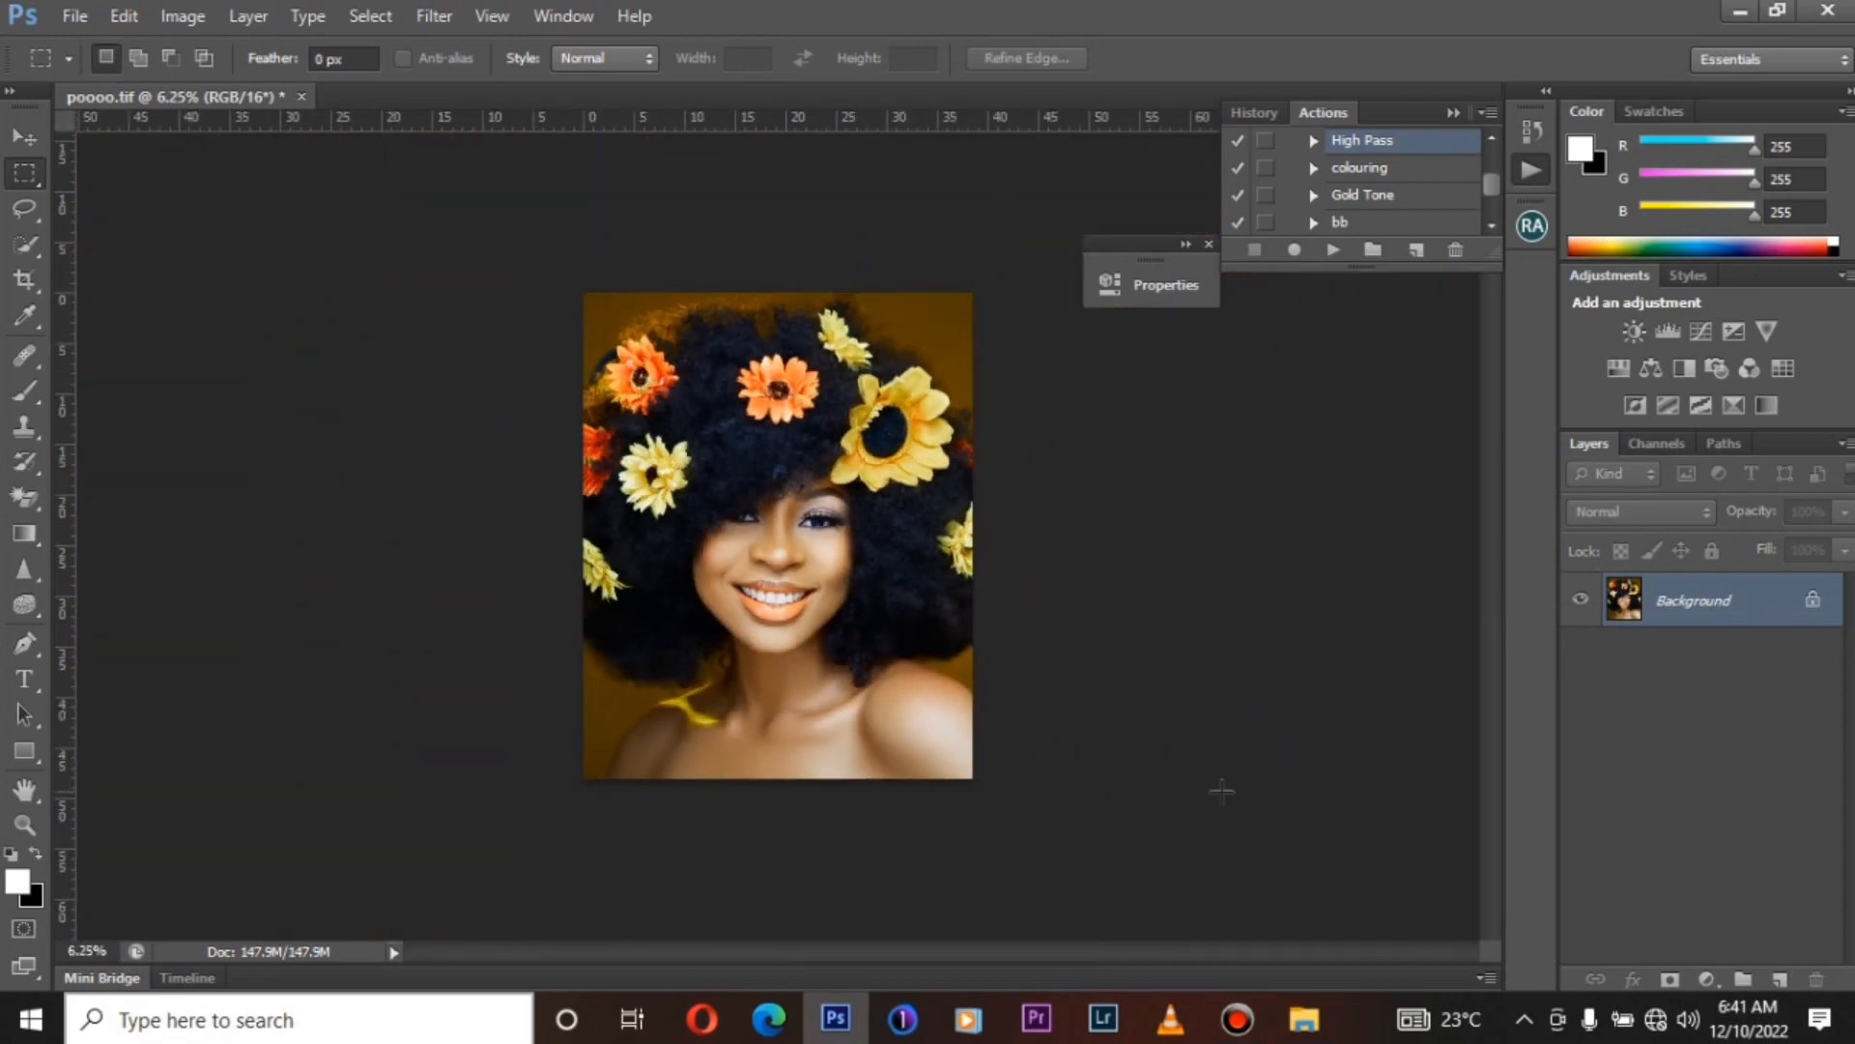
left_click(74, 20)
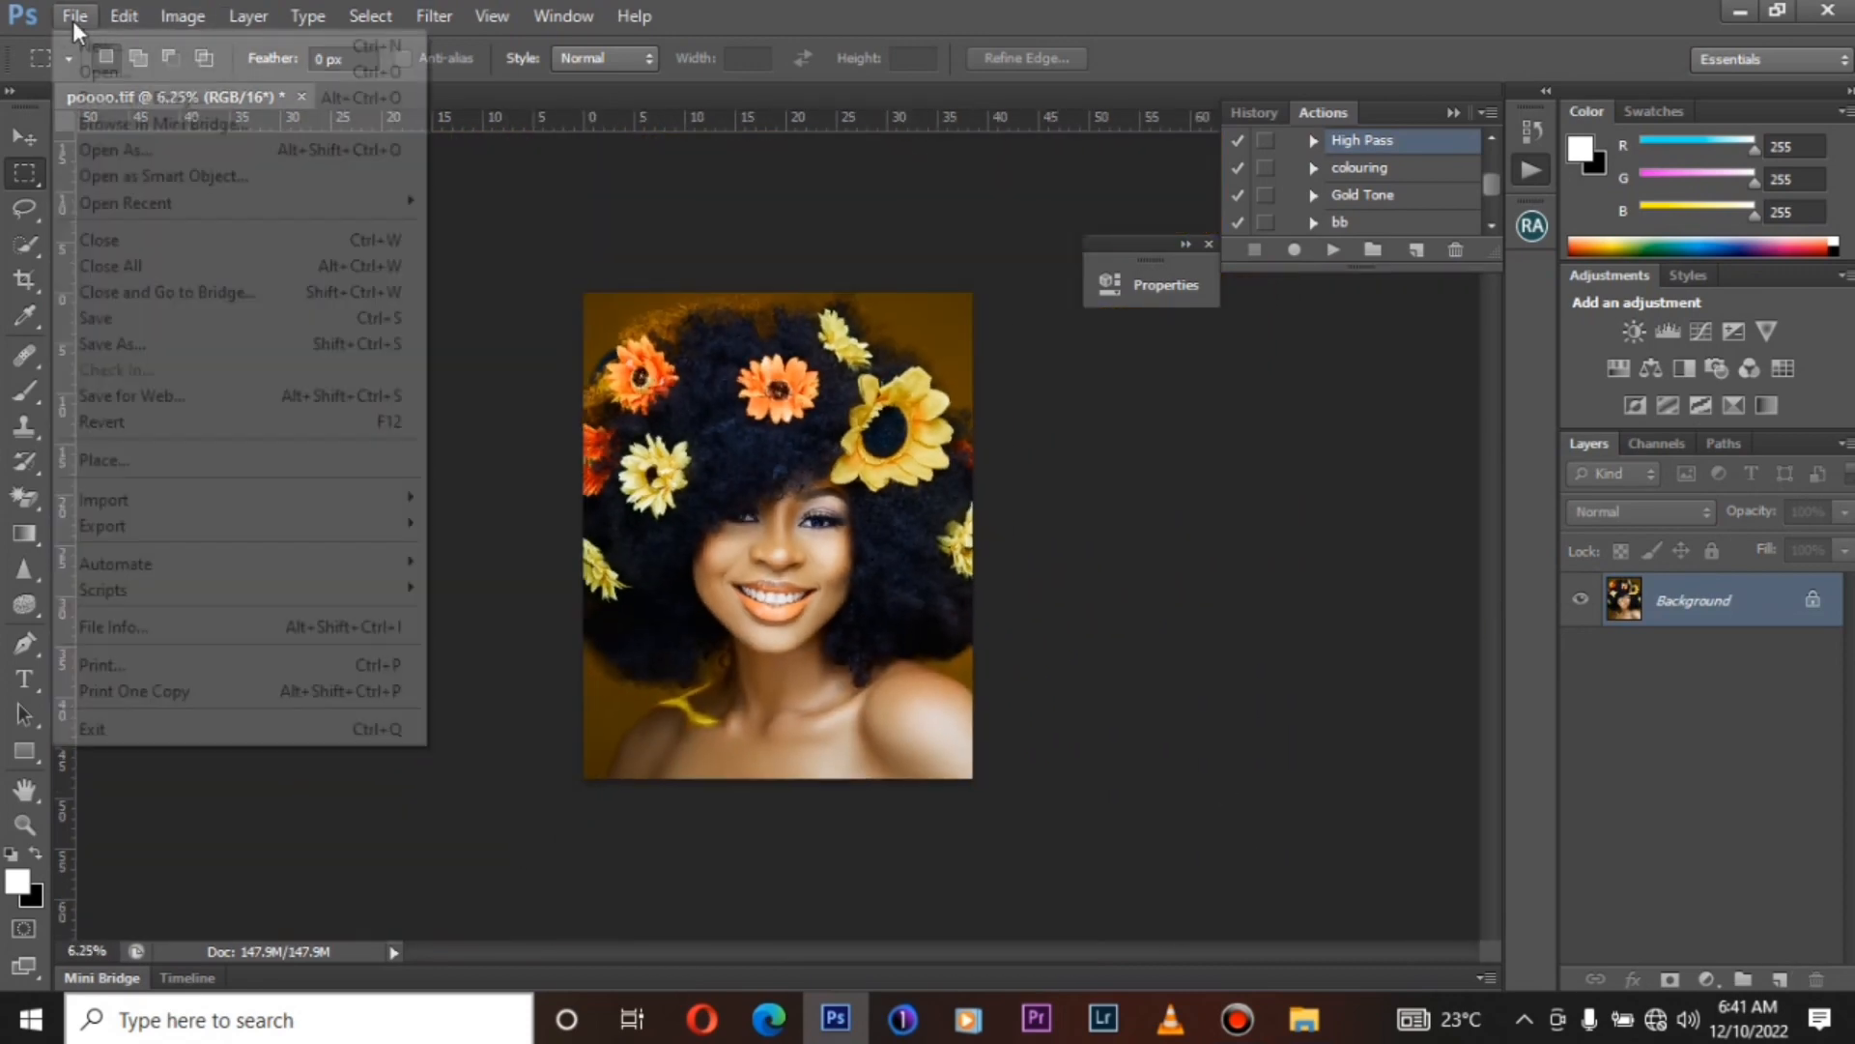
left_click(261, 398)
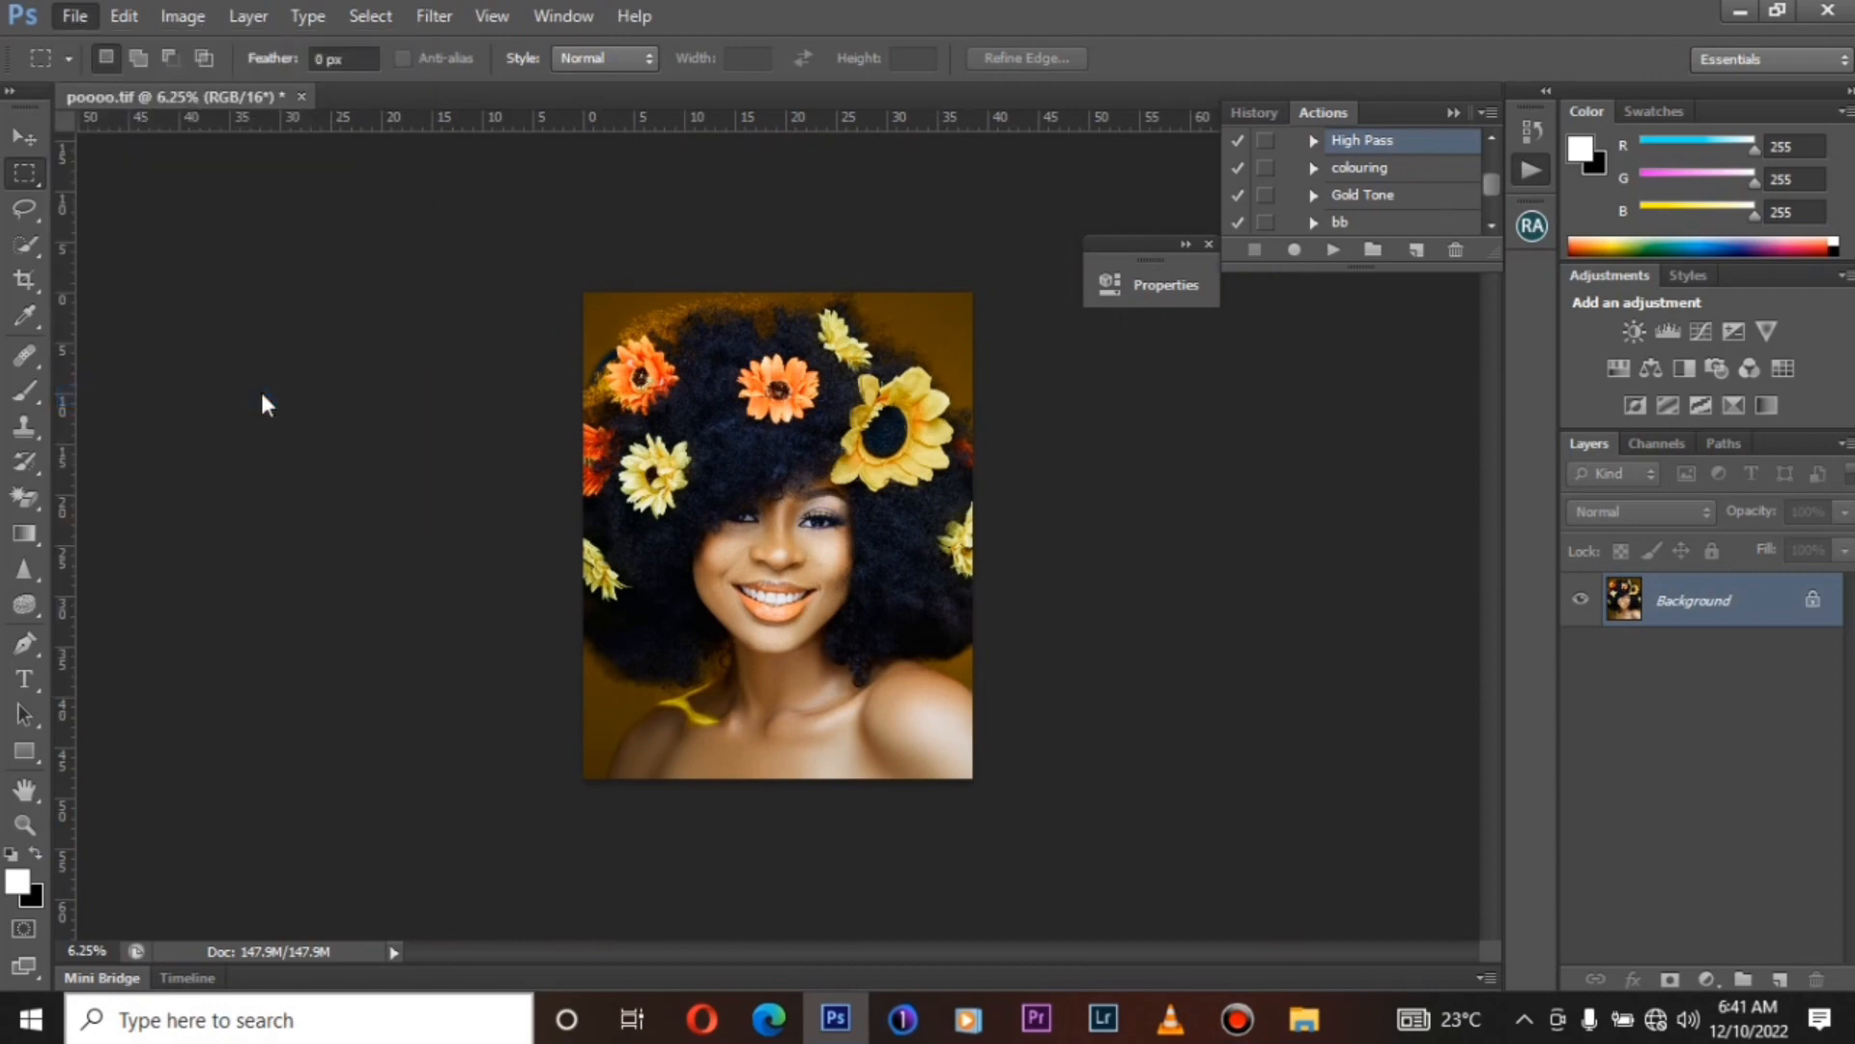